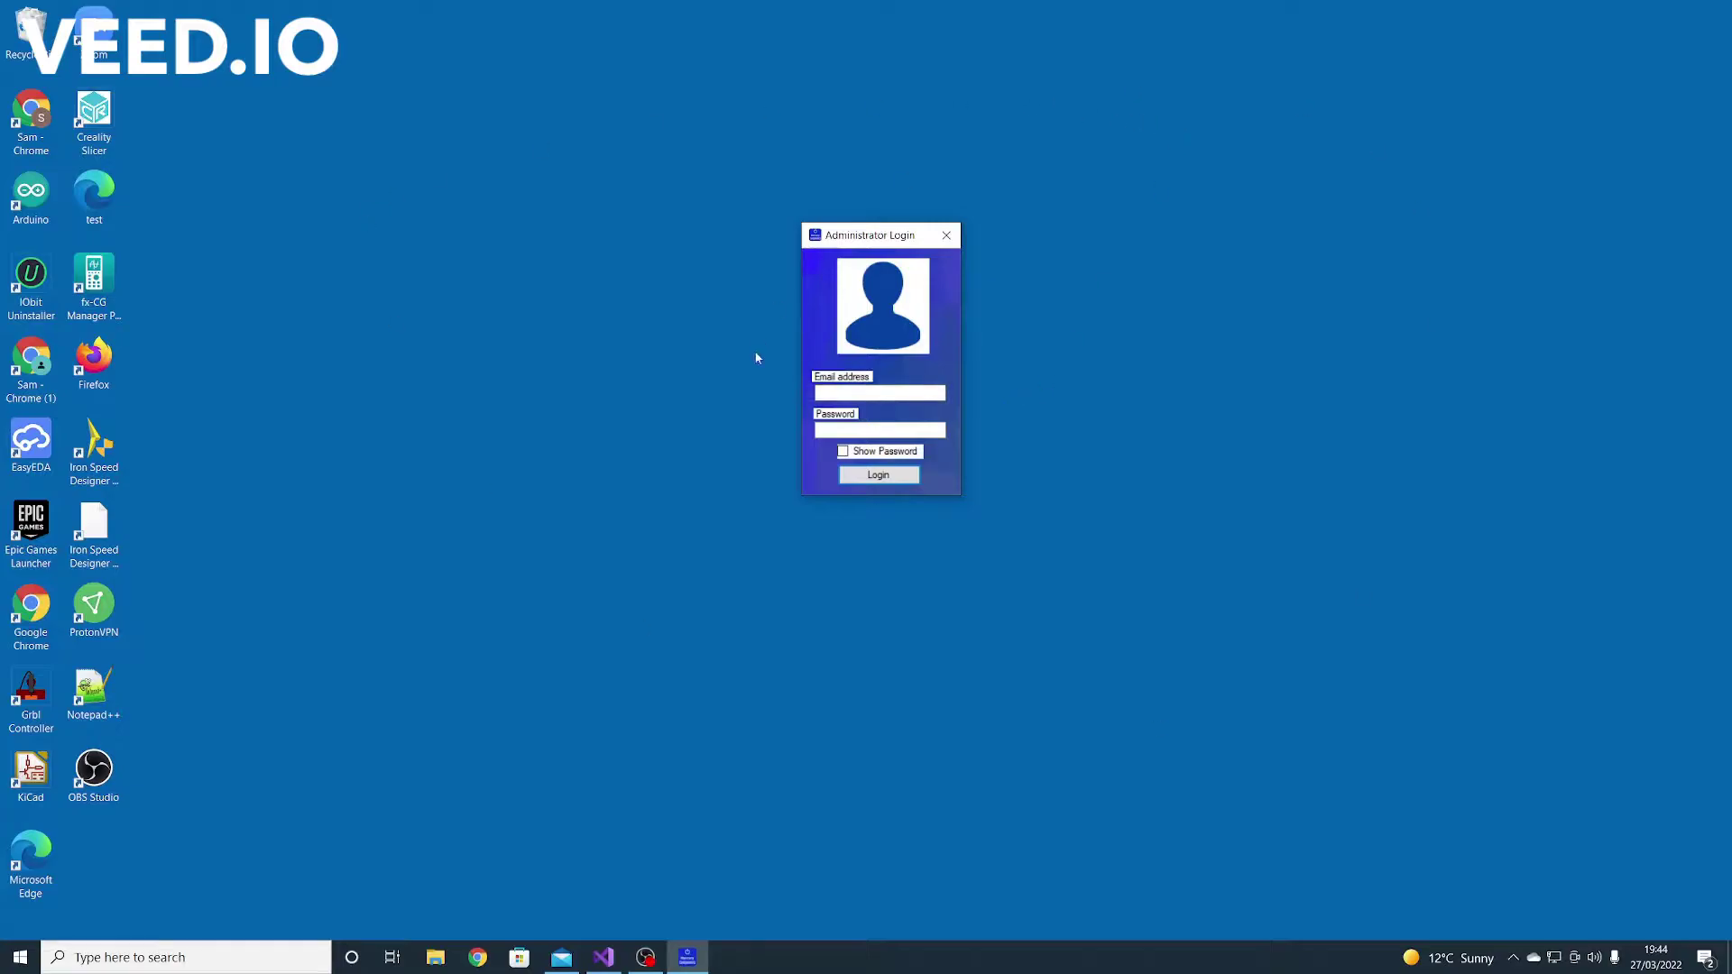
Enter the administrator's e-mail address in the Administrator Login dialog and move to the password field
click(865, 395)
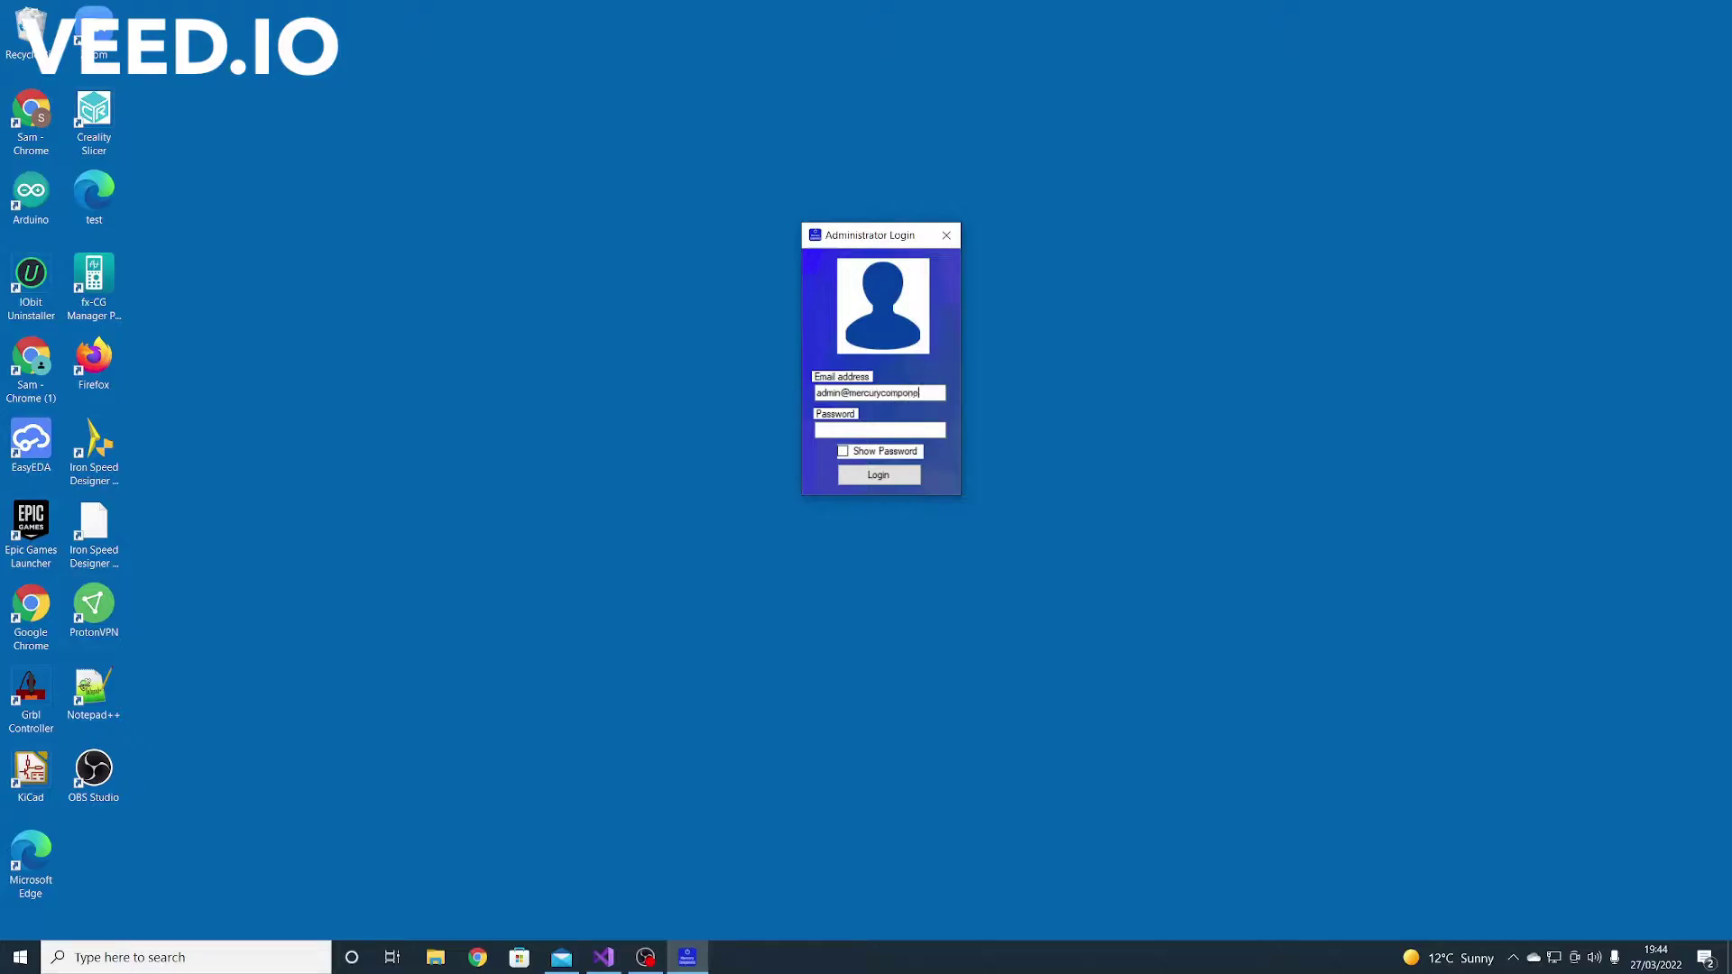
click(878, 429)
Enter the account password, log in, and move the Home dashboard to the screen centre
text(password)
click(878, 475)
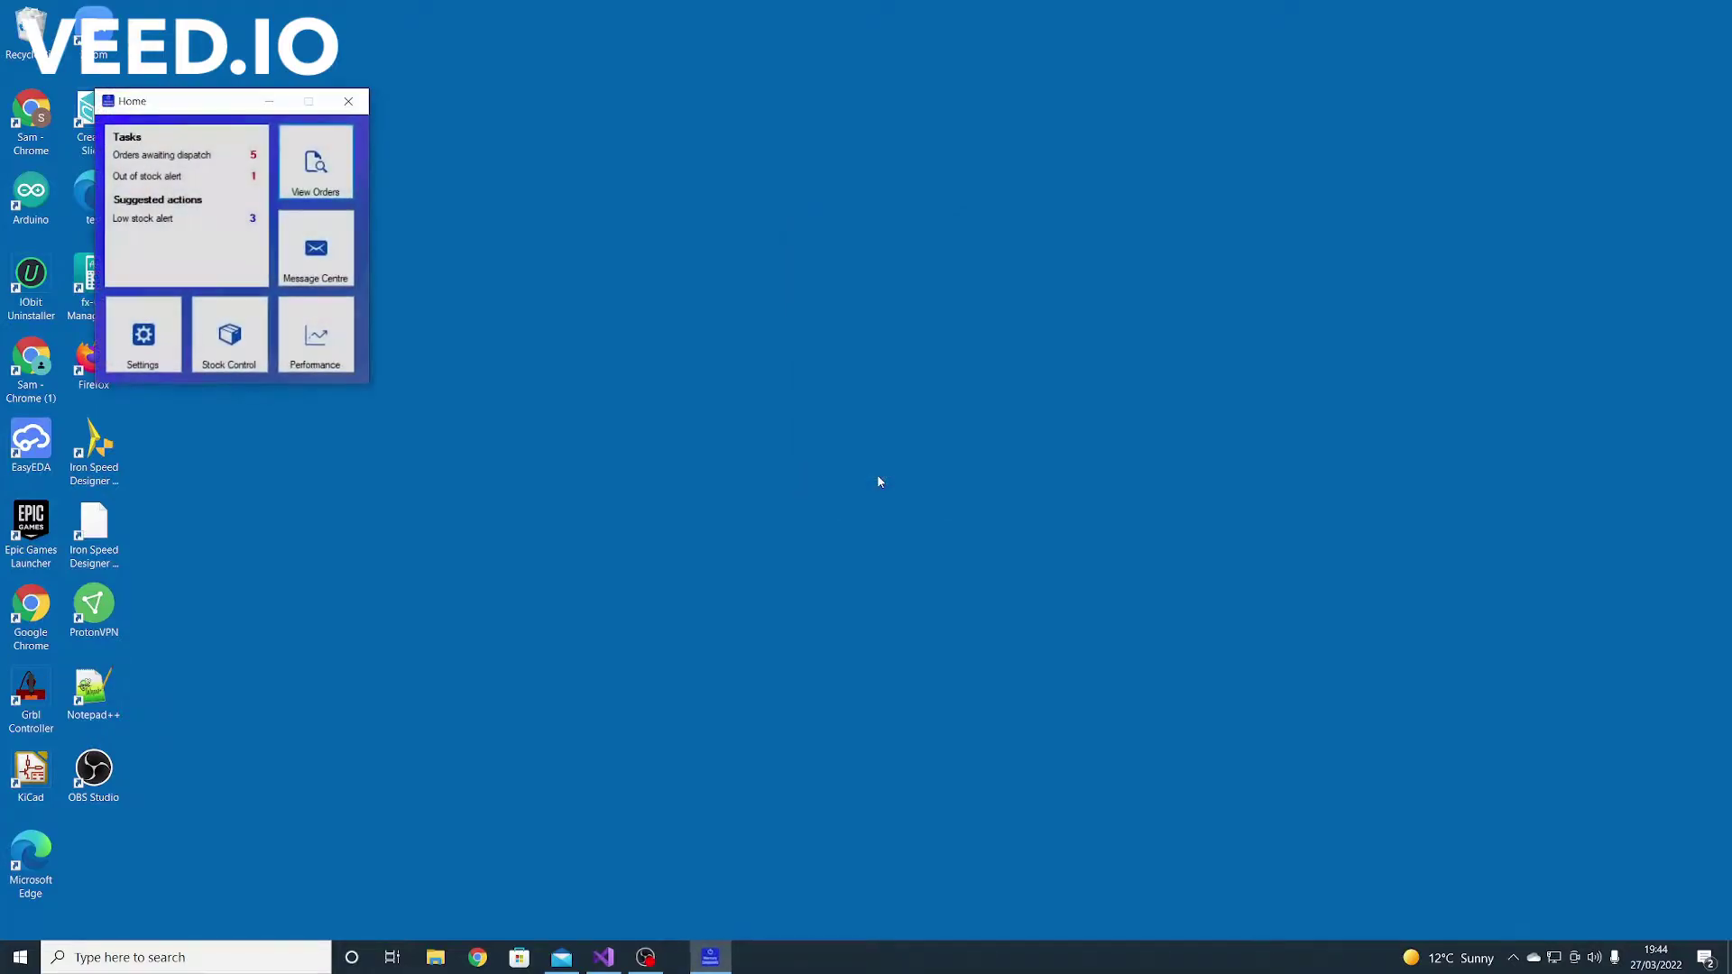
drag(199, 112, 776, 285)
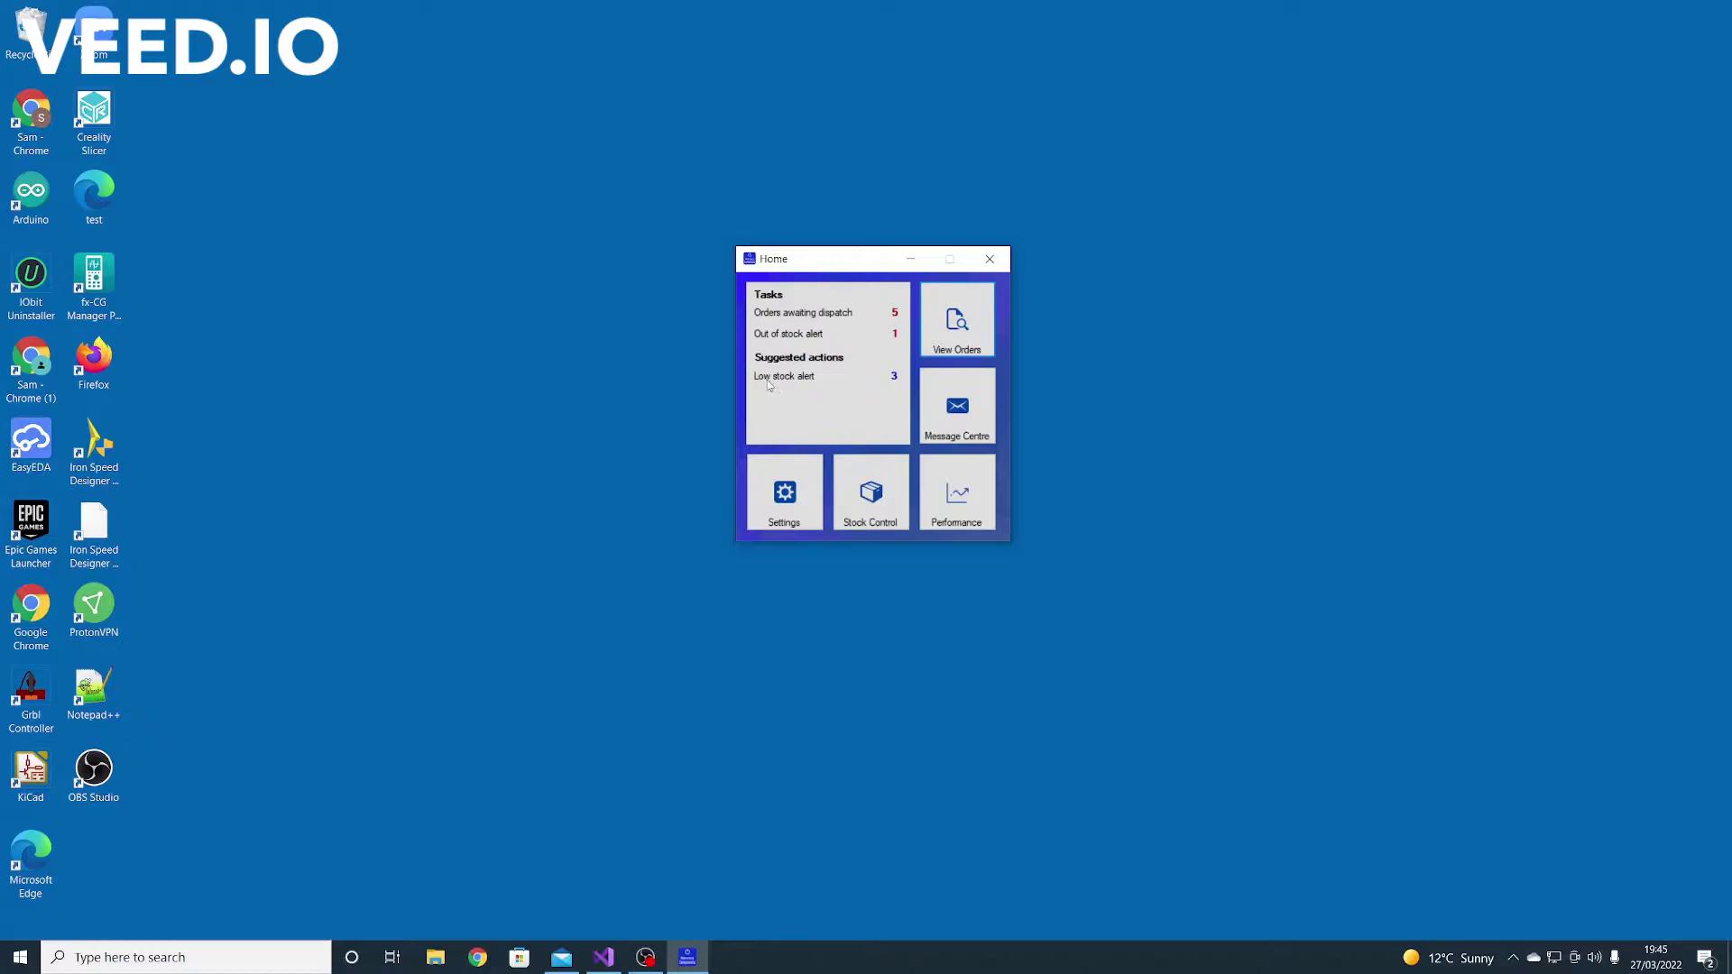
Open View All Orders, try Customer ID and Order ID sorting, then sort by Order Date newest first
click(945, 348)
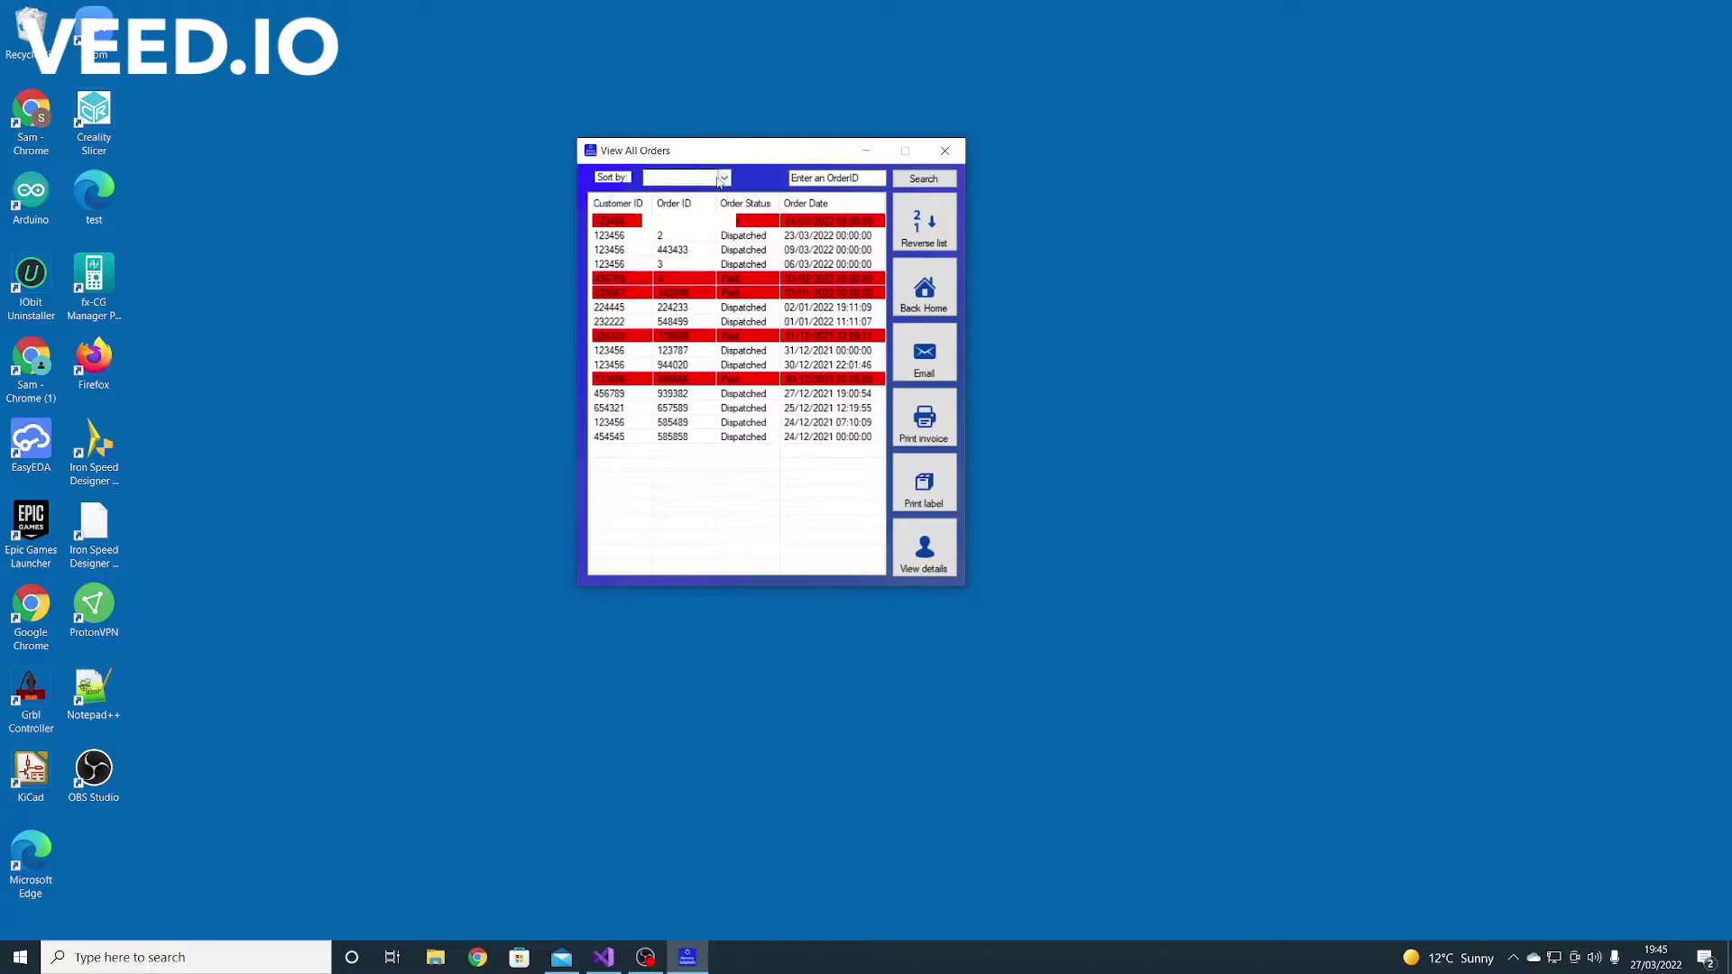
click(724, 178)
click(692, 194)
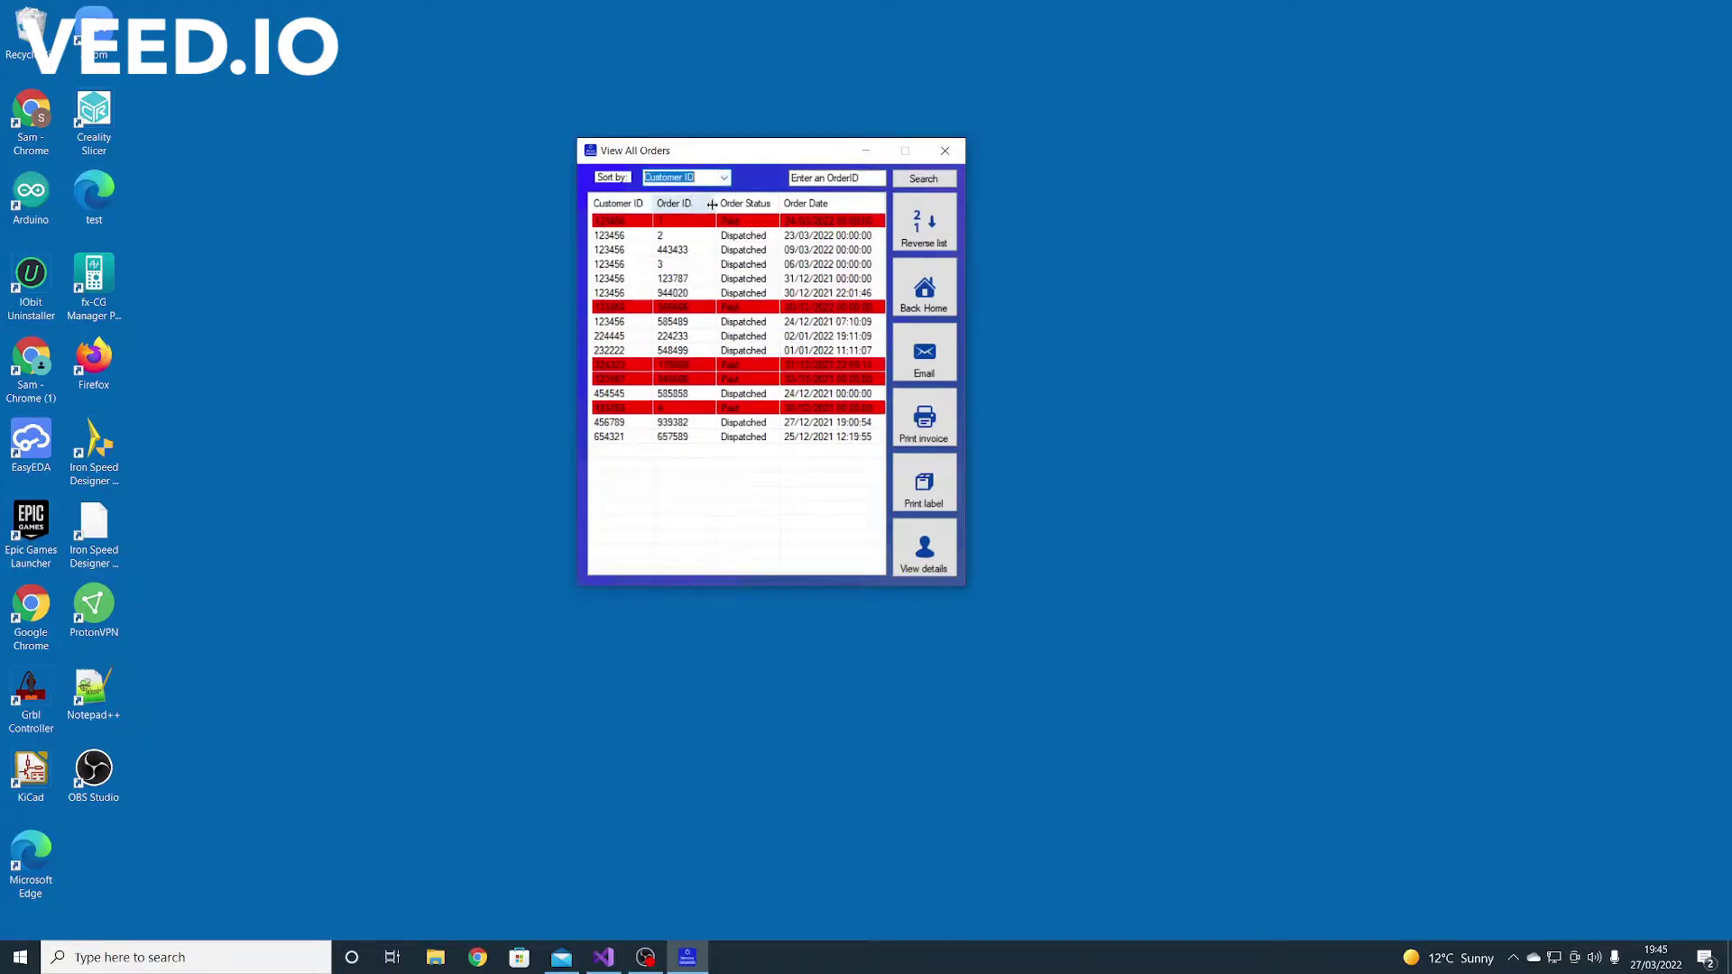
click(724, 178)
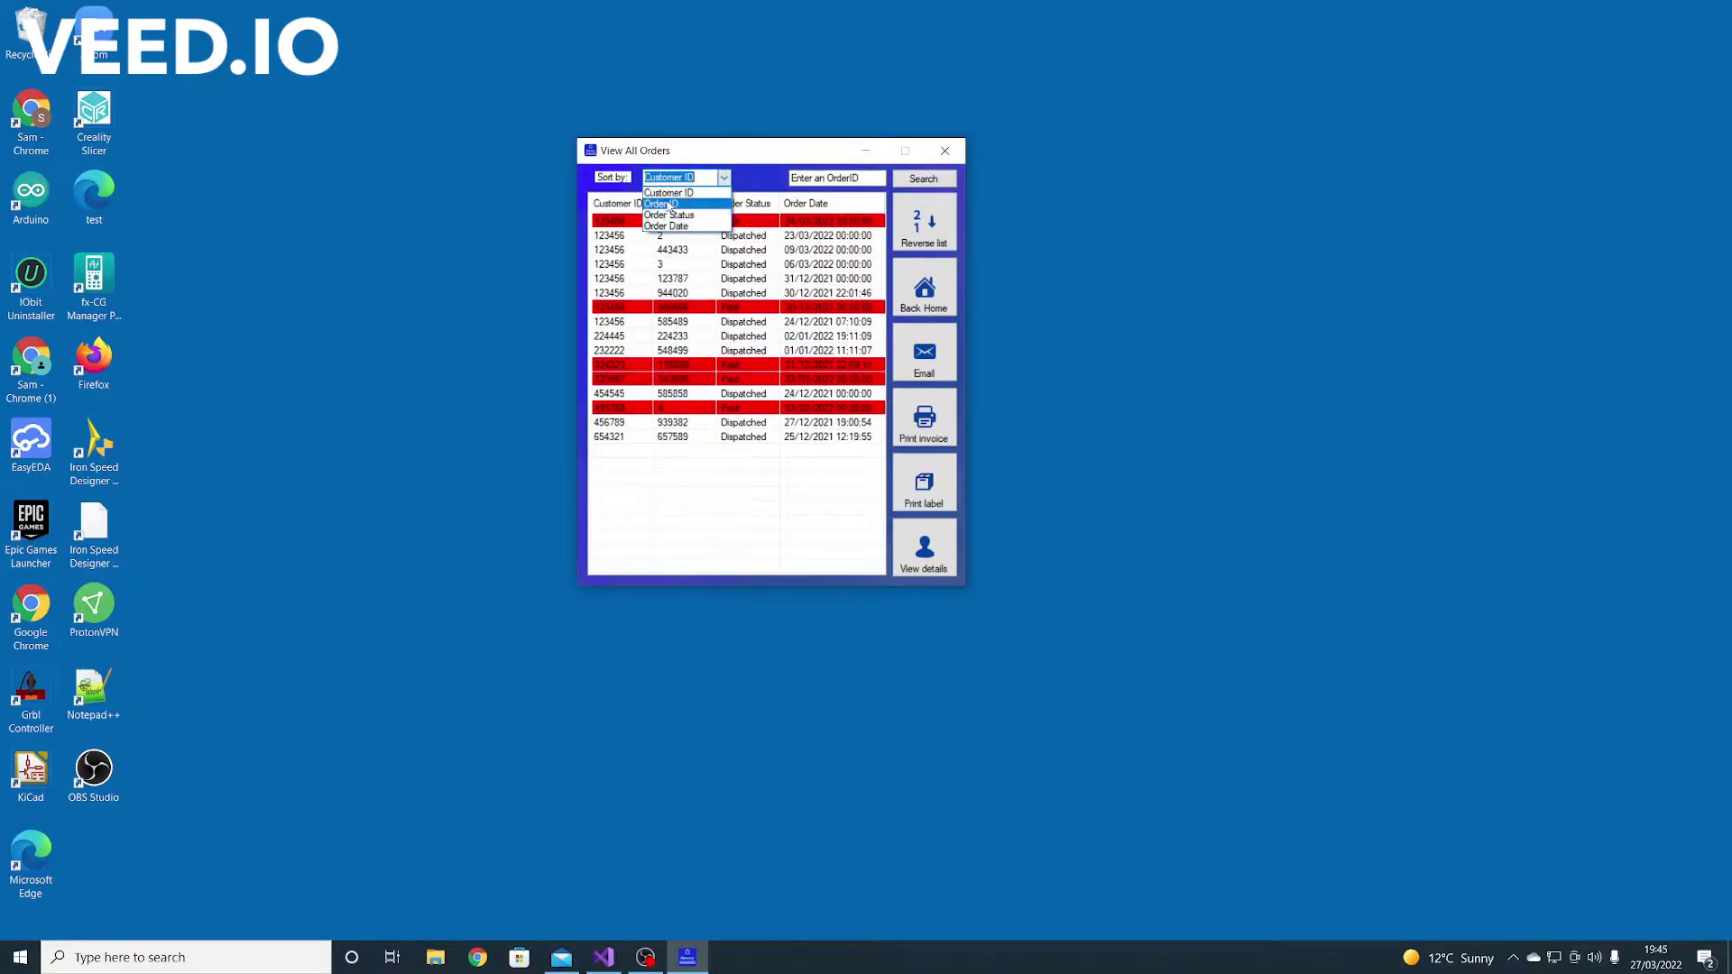
click(662, 204)
click(726, 180)
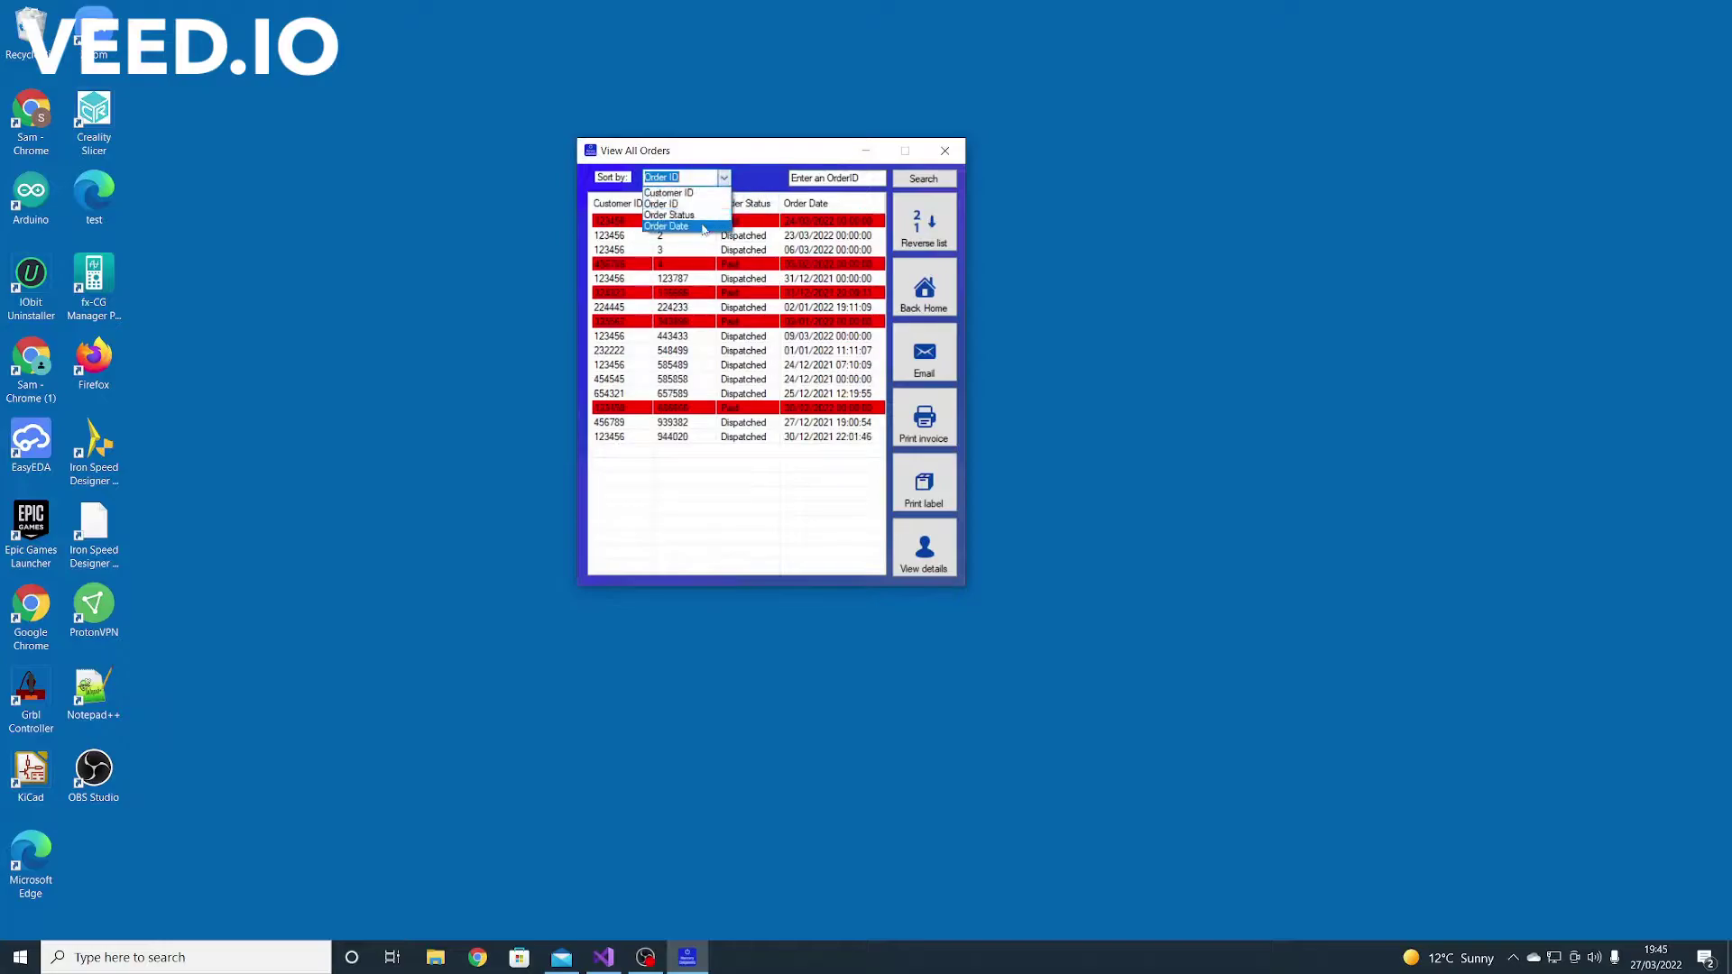
click(695, 225)
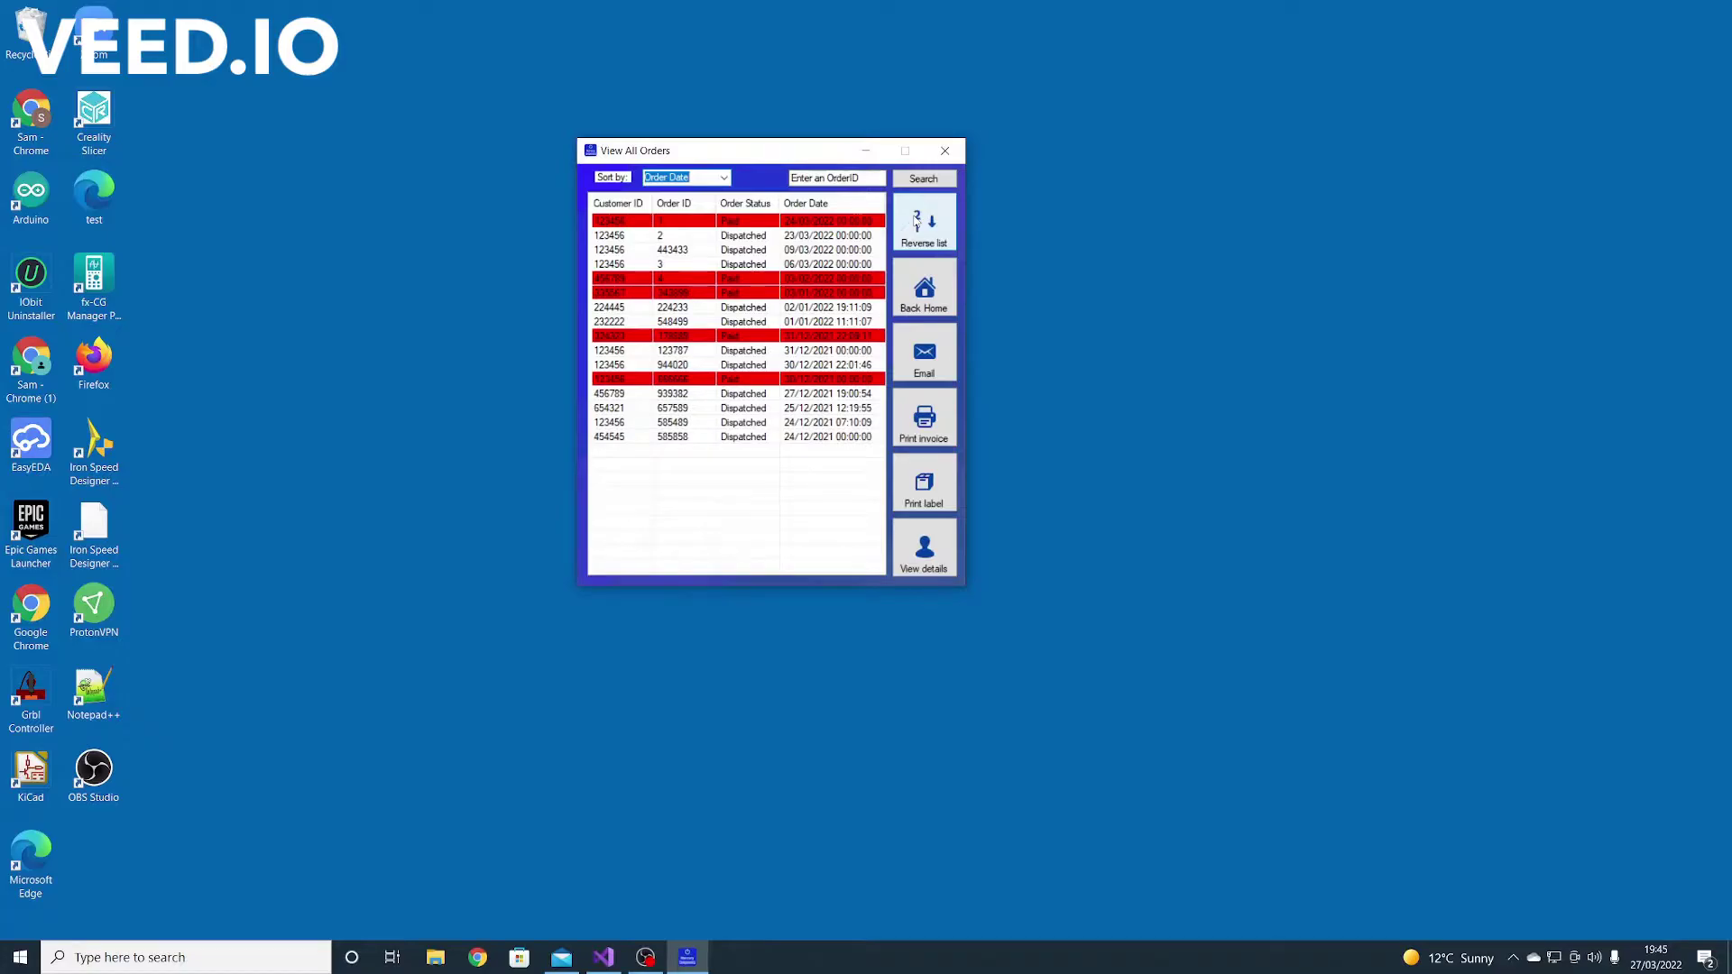
click(917, 223)
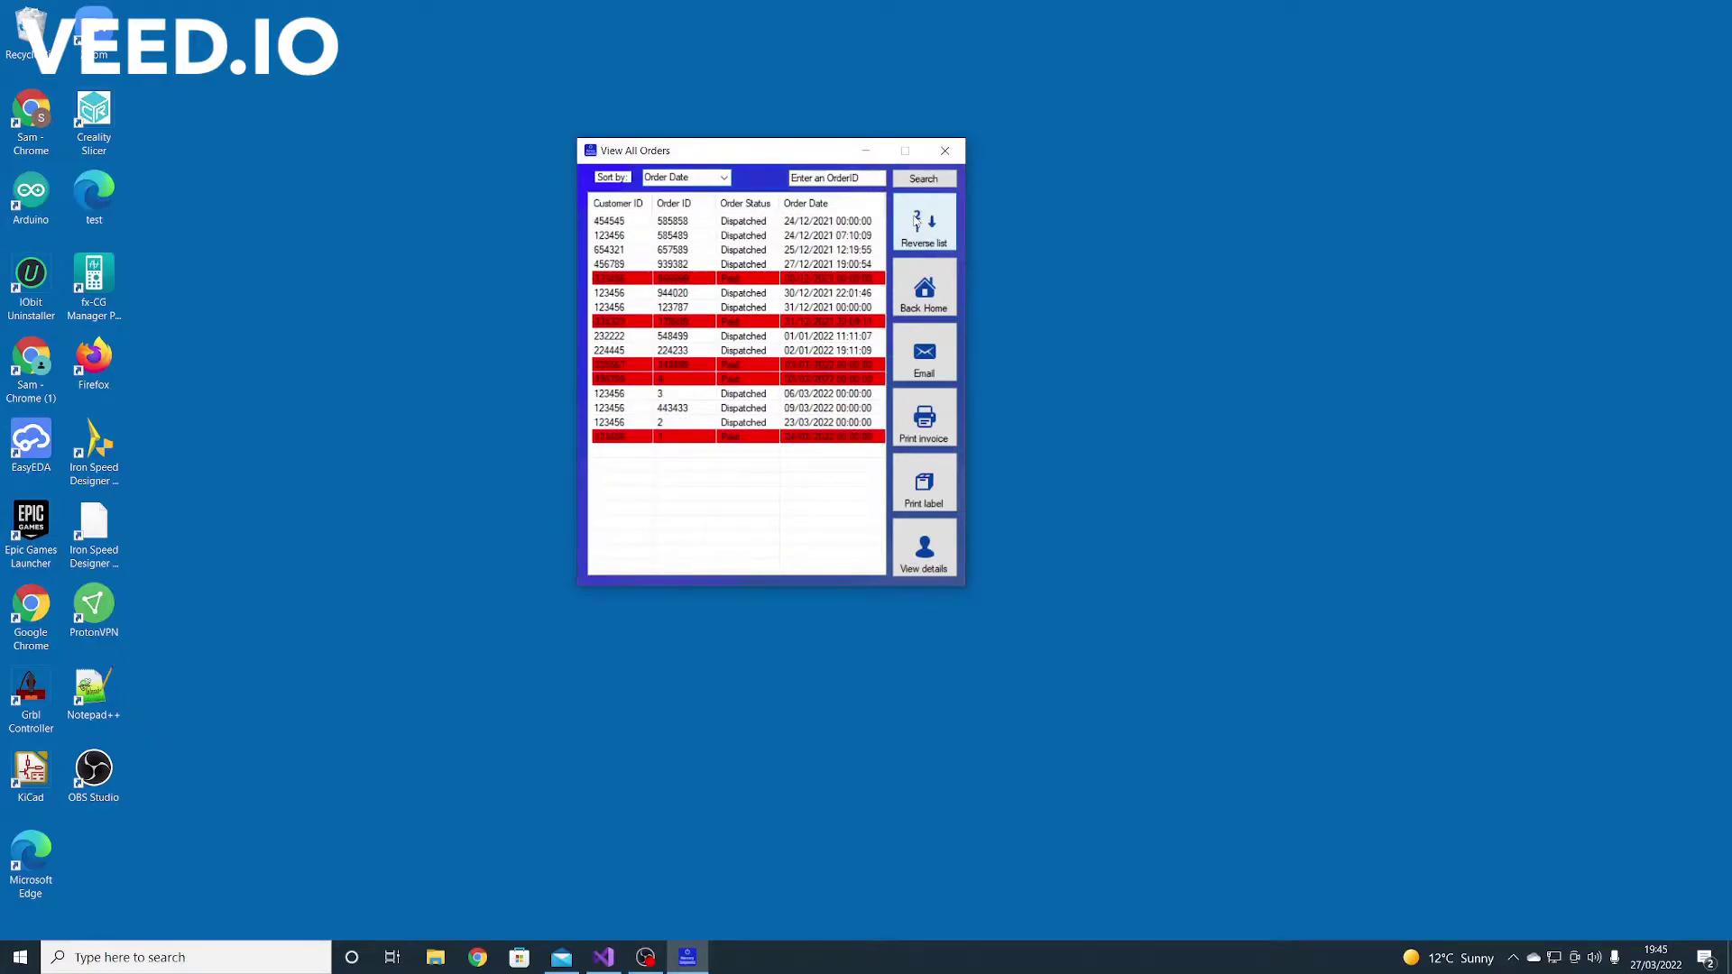
click(917, 224)
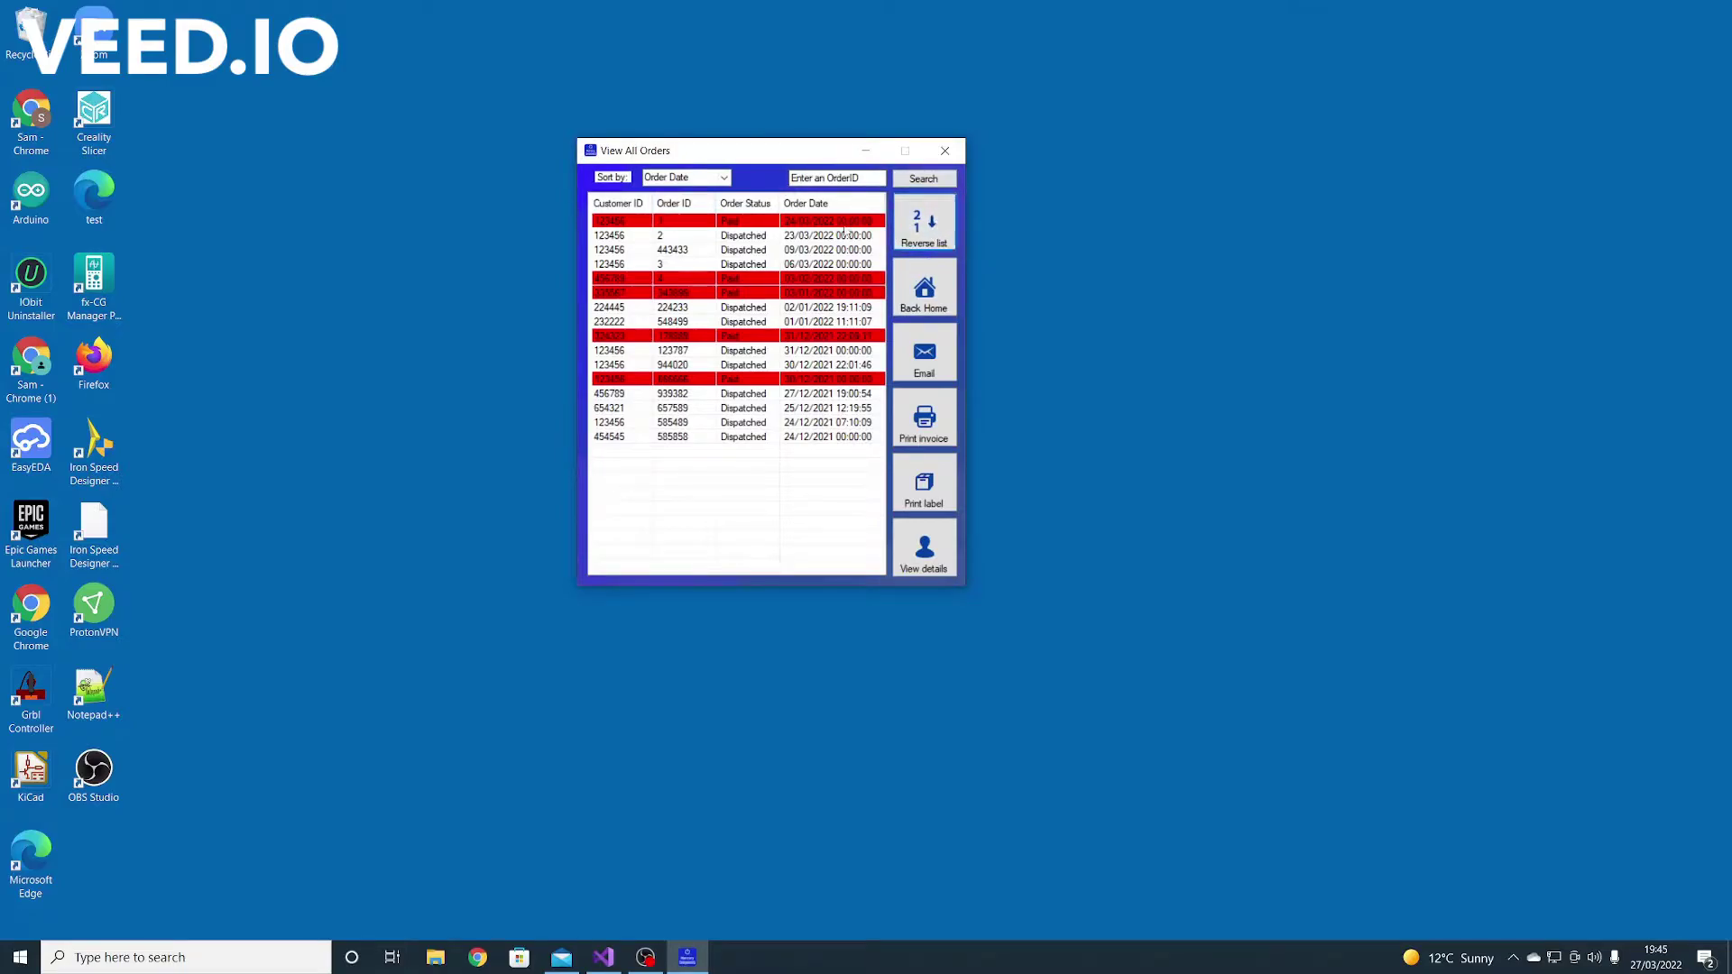
click(856, 179)
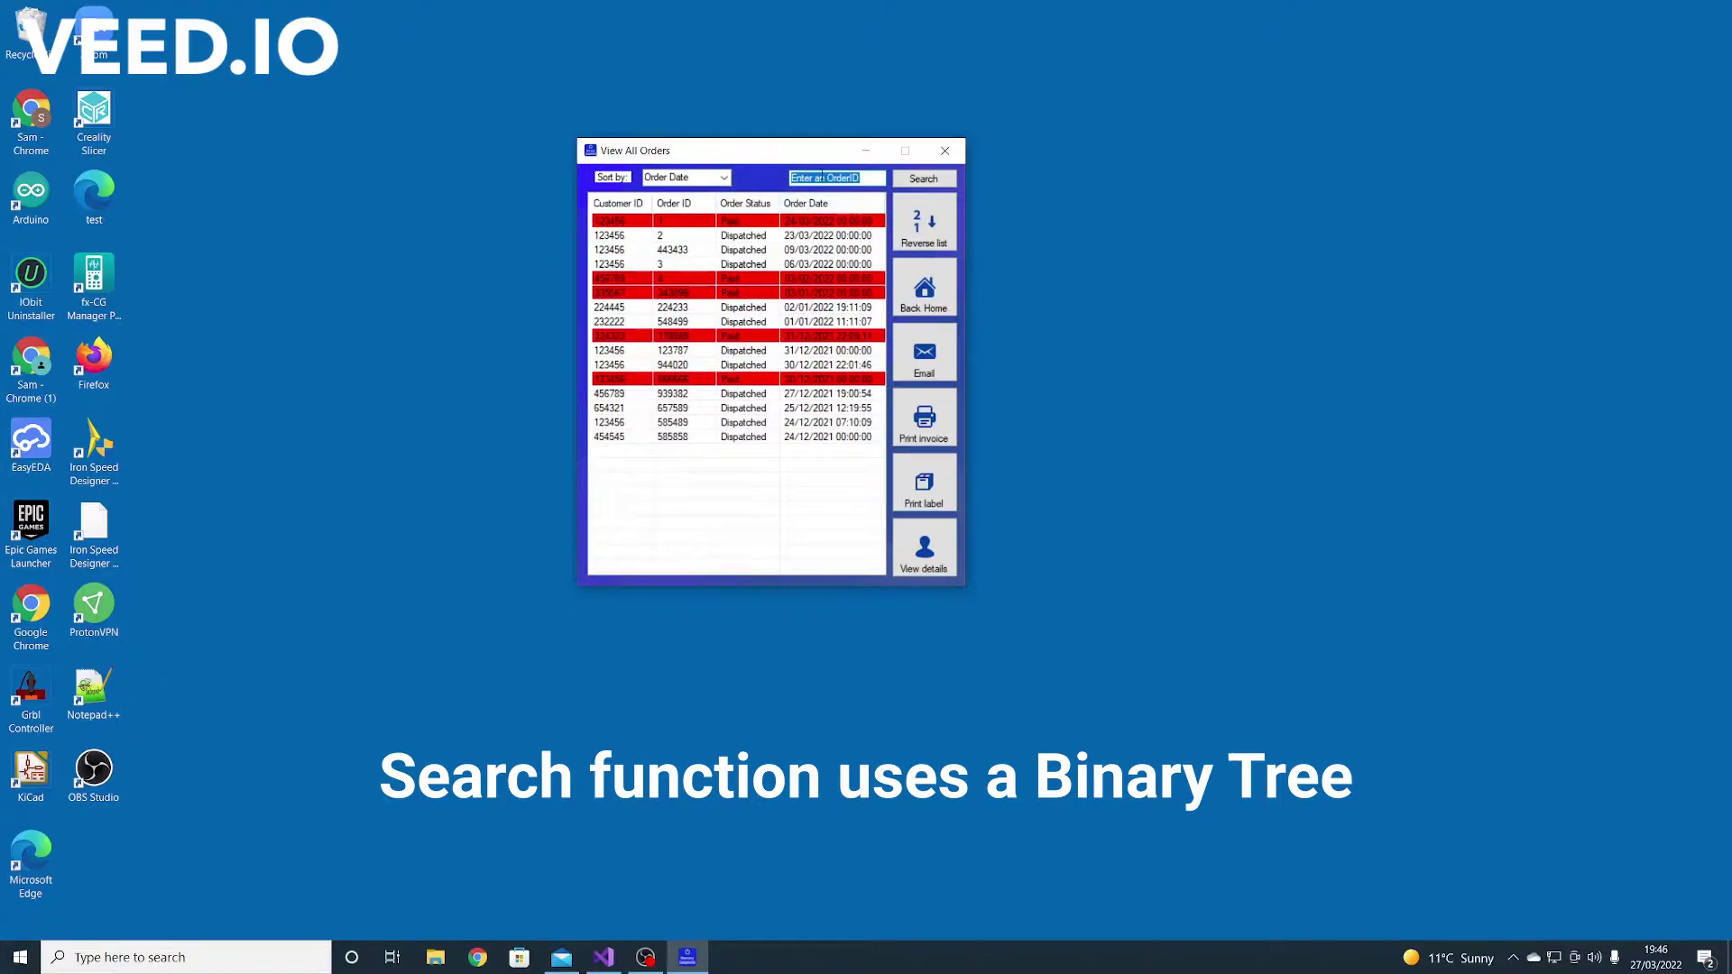
Test OrderID searches for 1, 85810 and the invalid 'fdadsfads', dismissing the error
click(822, 177)
click(924, 178)
key(BackSpace)
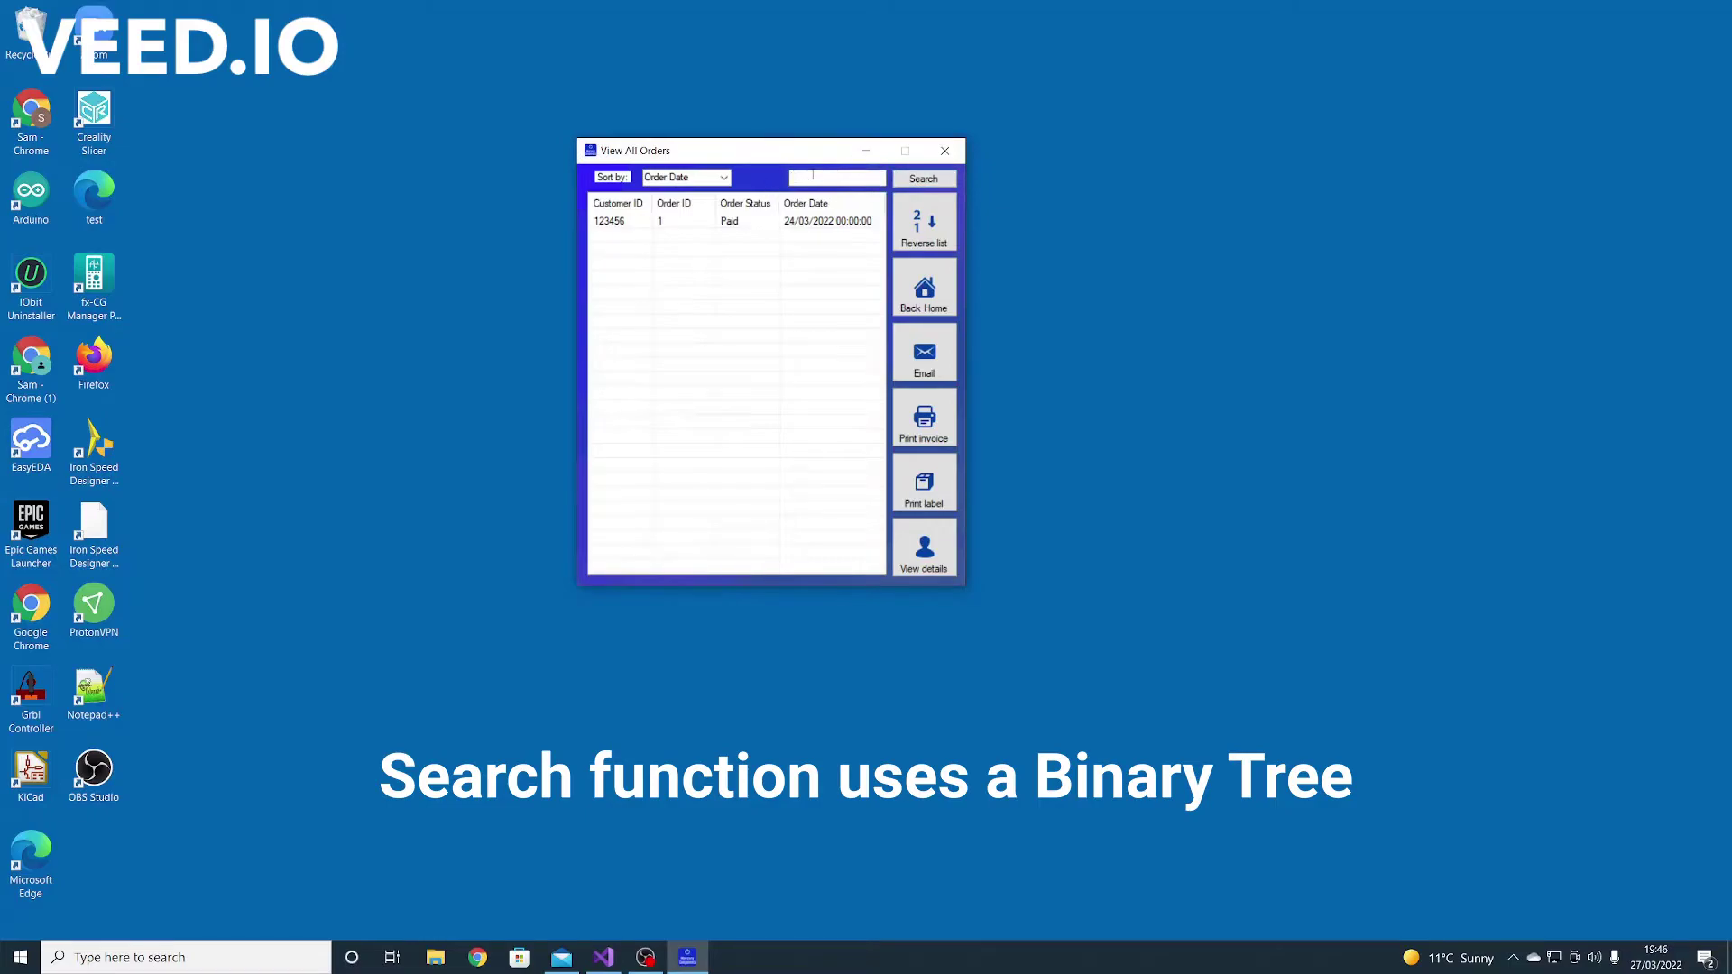
text(858100)
click(924, 178)
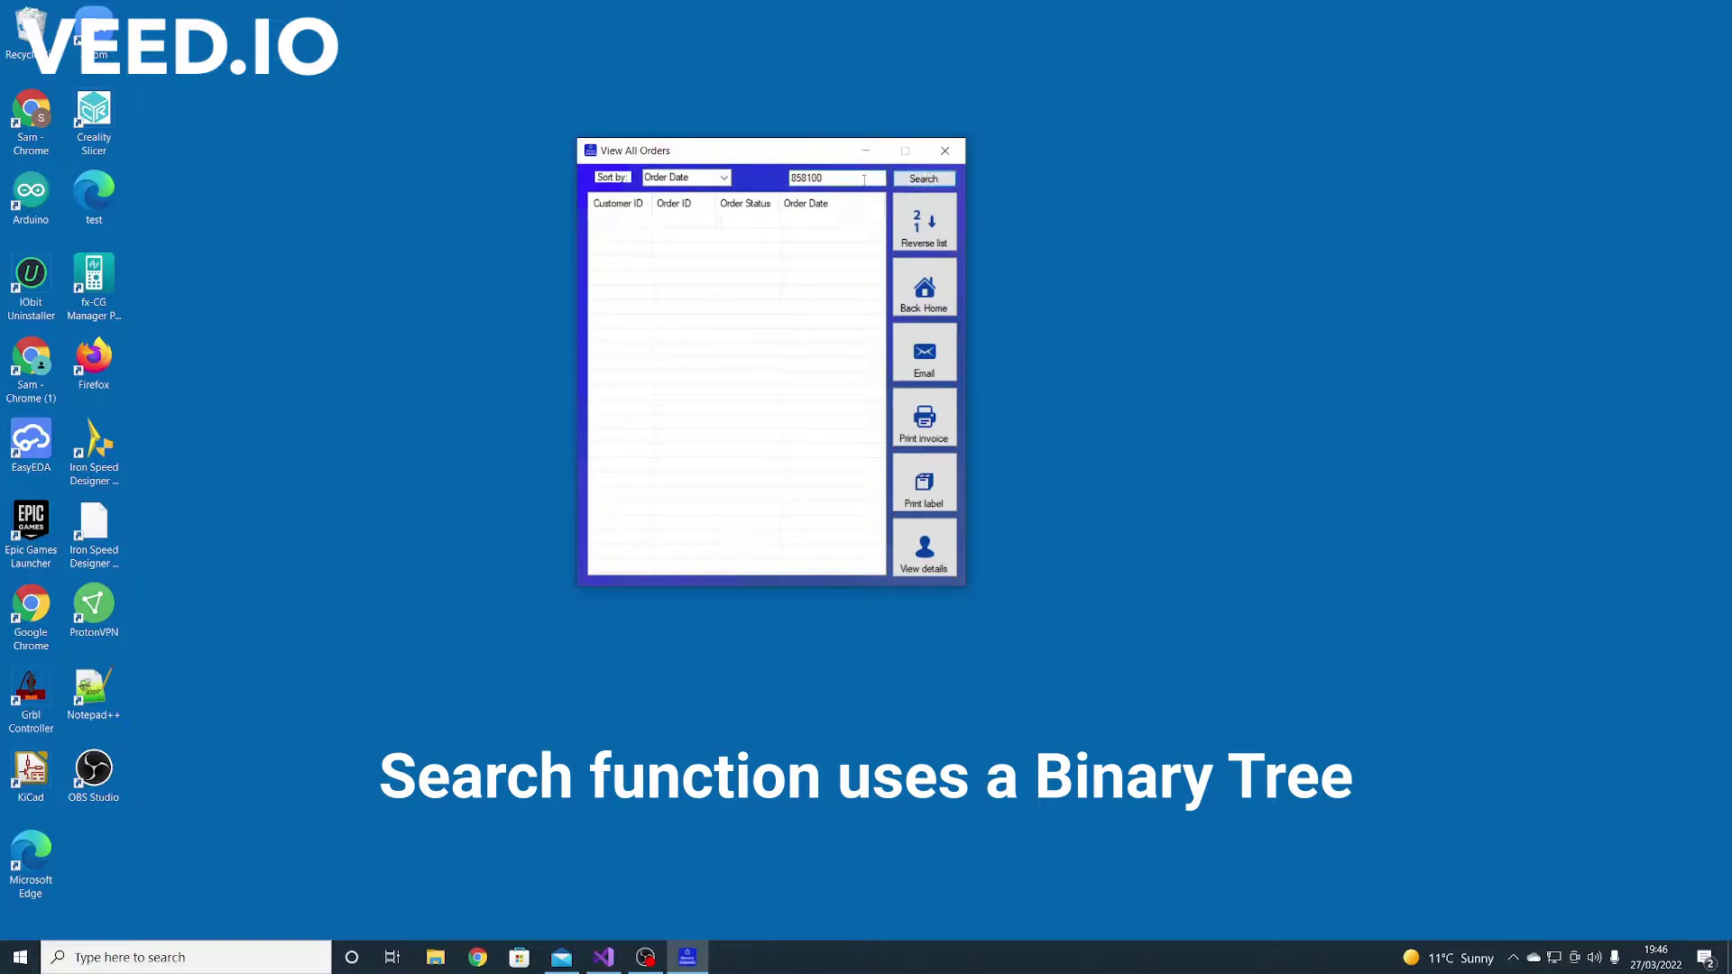
double_click(837, 178)
text(fdadsfads)
click(910, 187)
click(882, 537)
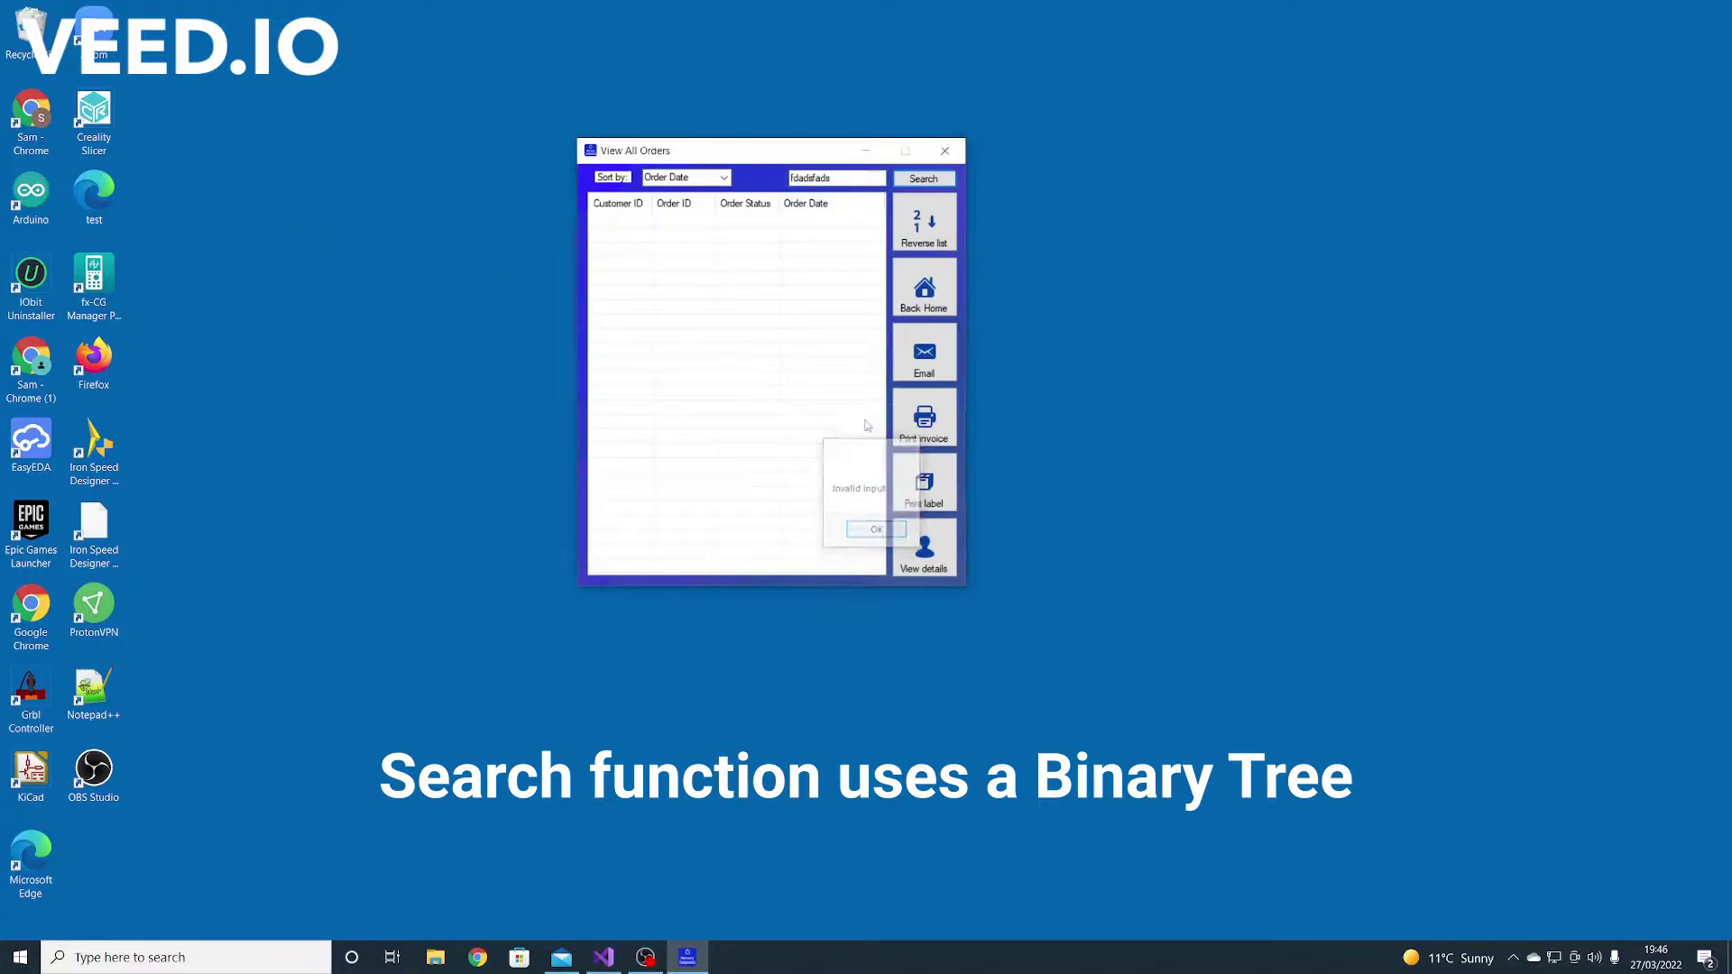
Sort the full order list by Customer ID and select order 443433
click(724, 178)
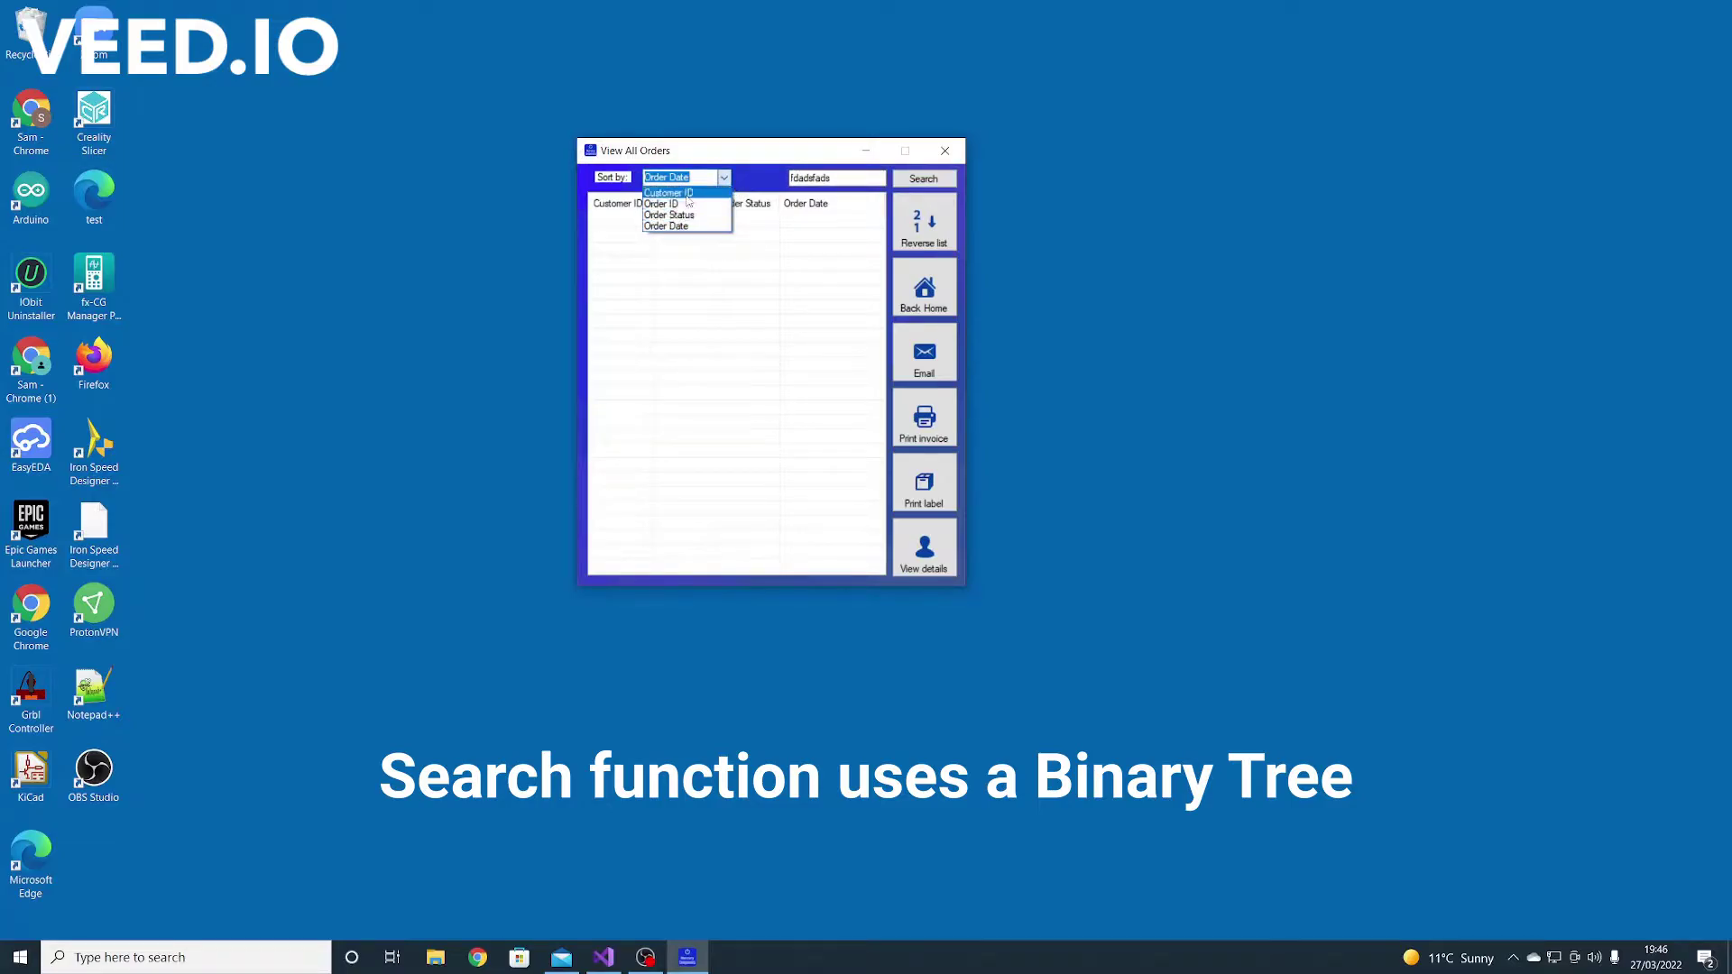
click(688, 194)
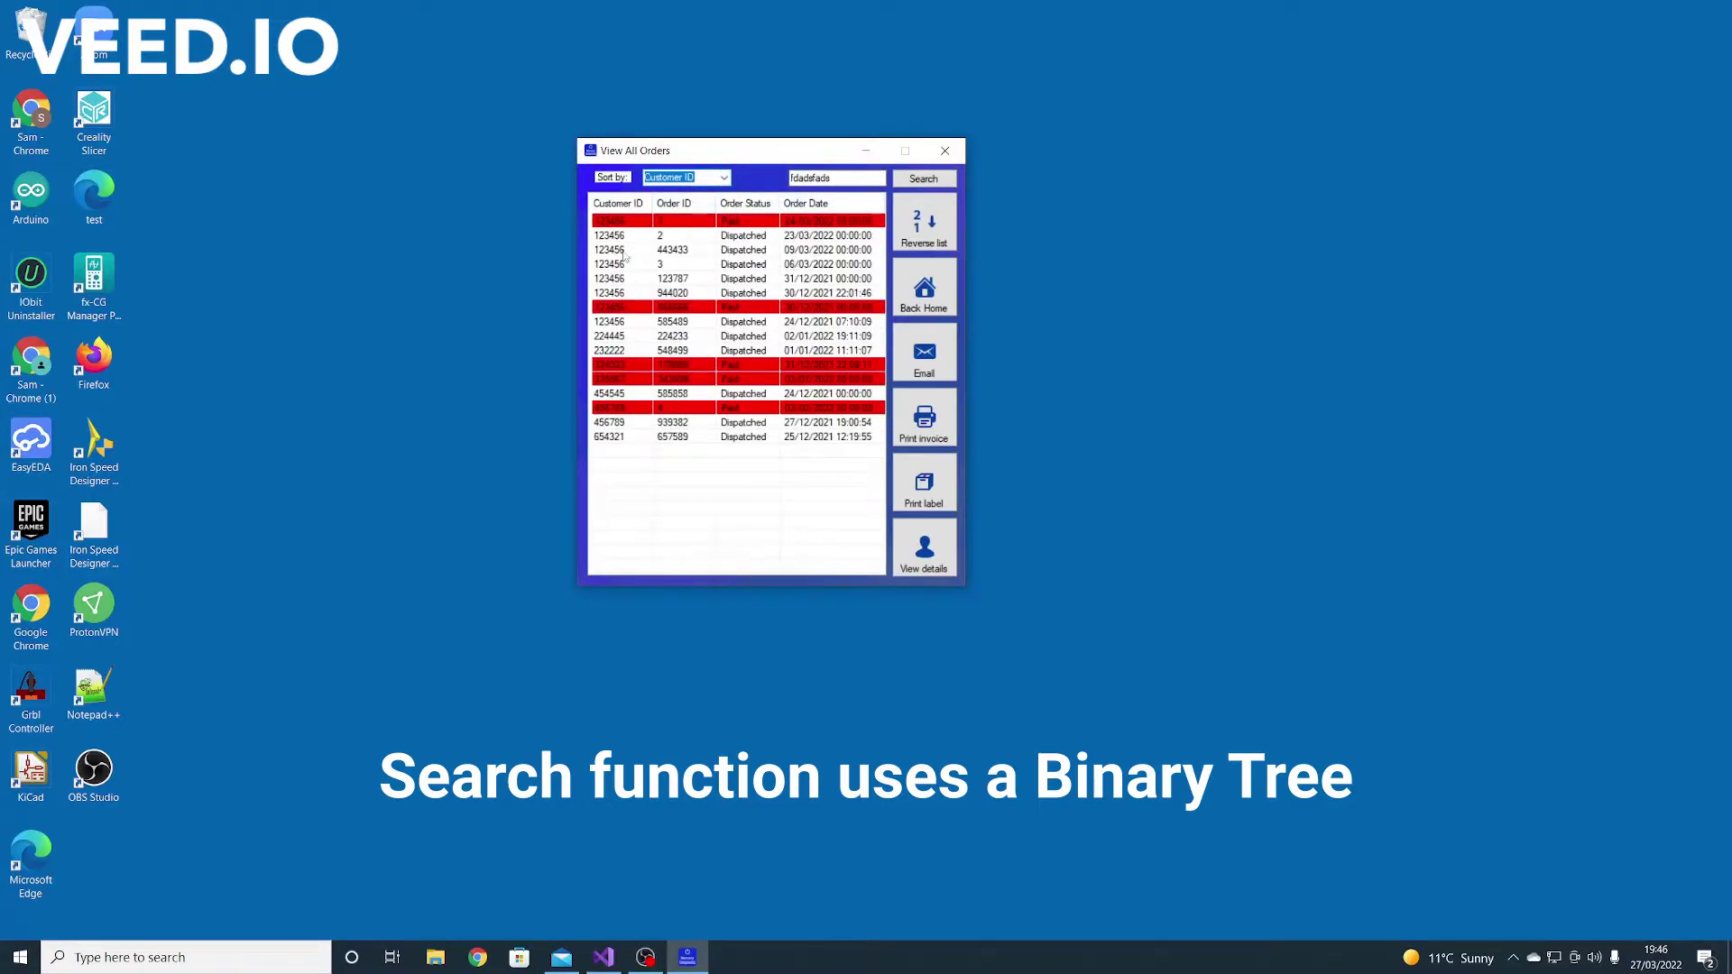
click(668, 254)
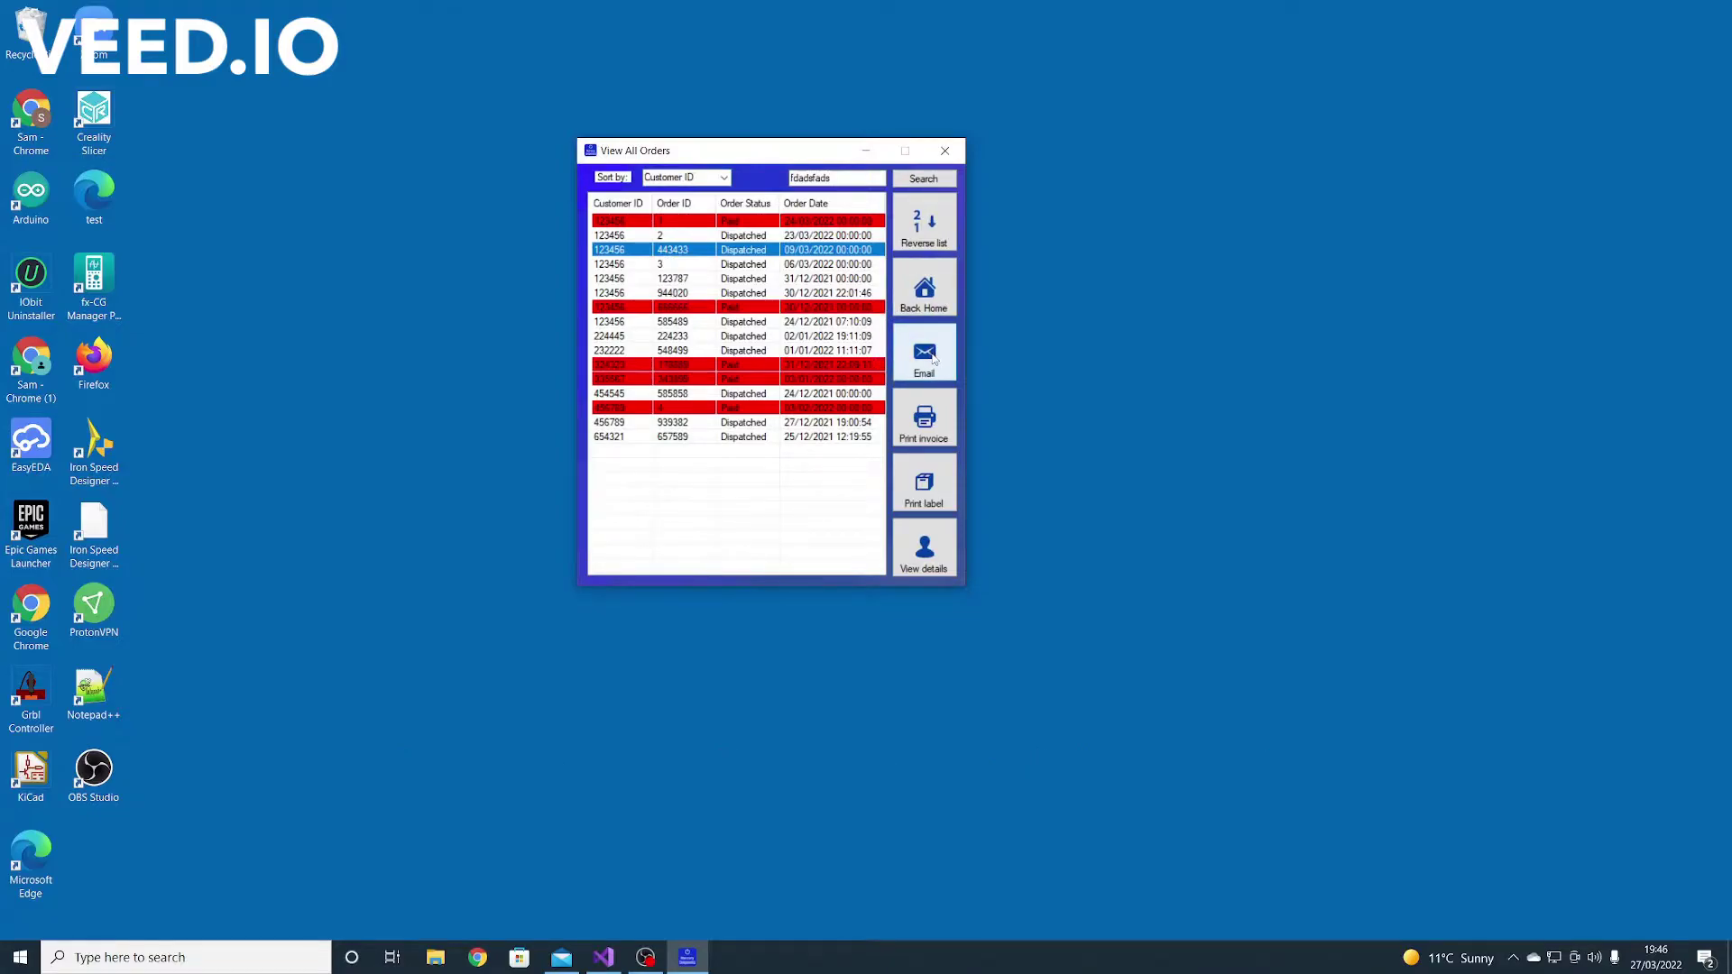
Email order 443433's customer a message with subject 'Test' and body 'Test email'
click(661, 237)
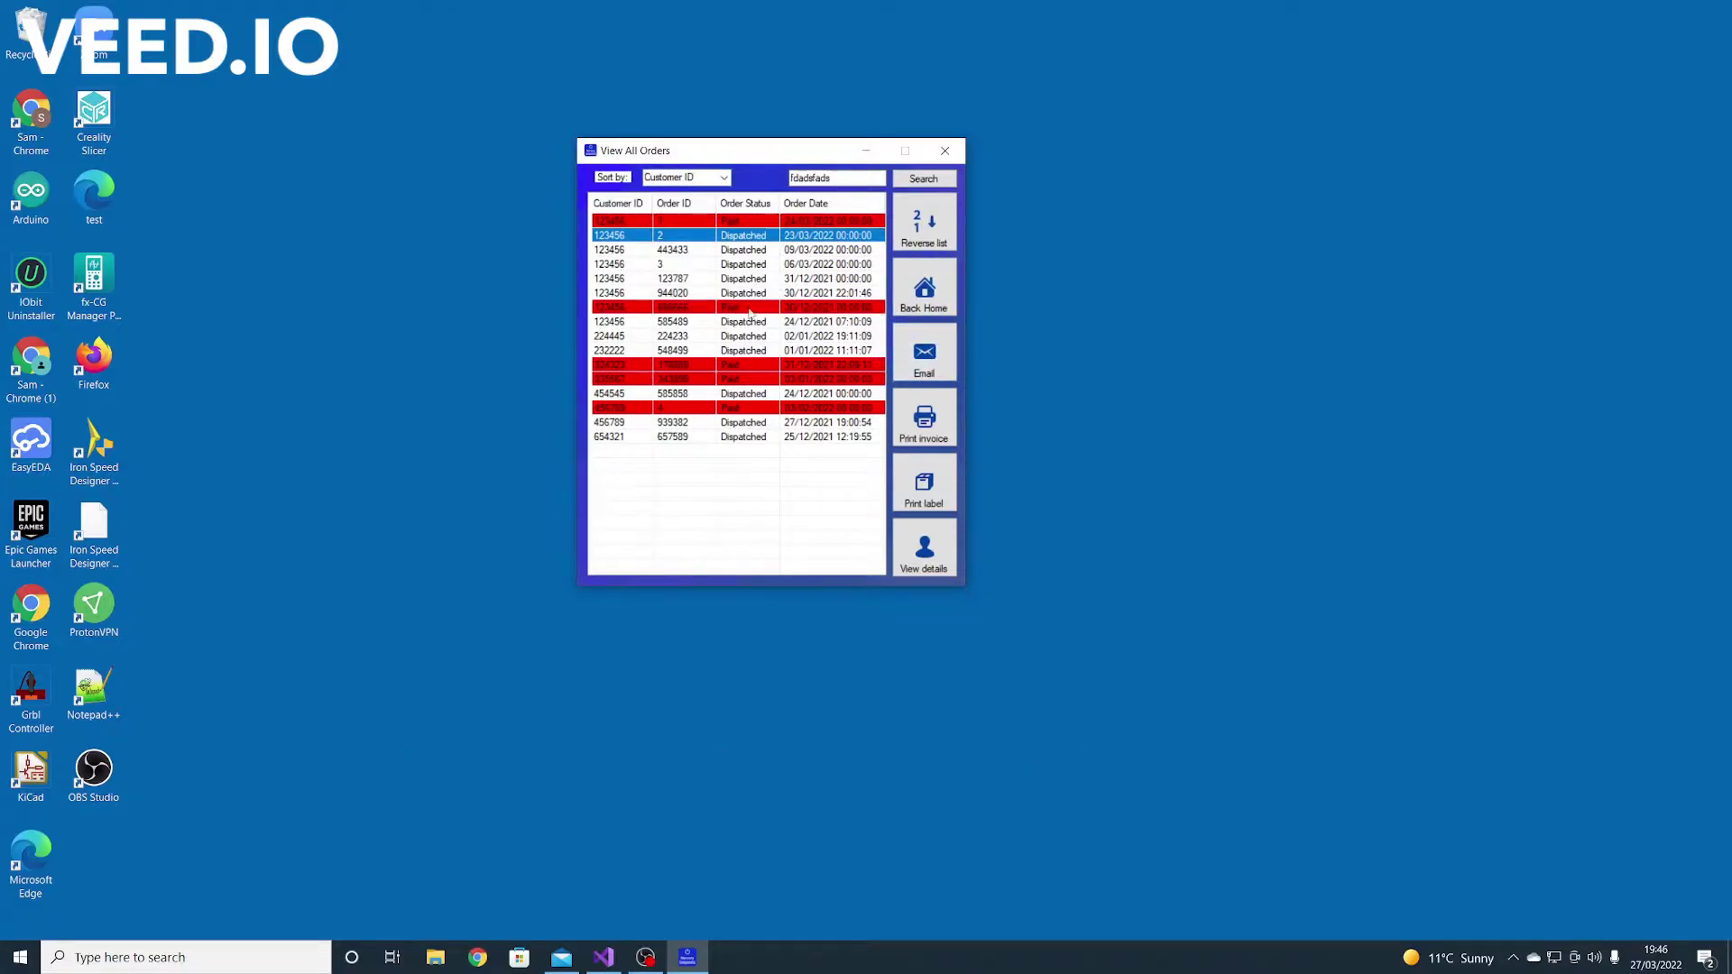
click(678, 250)
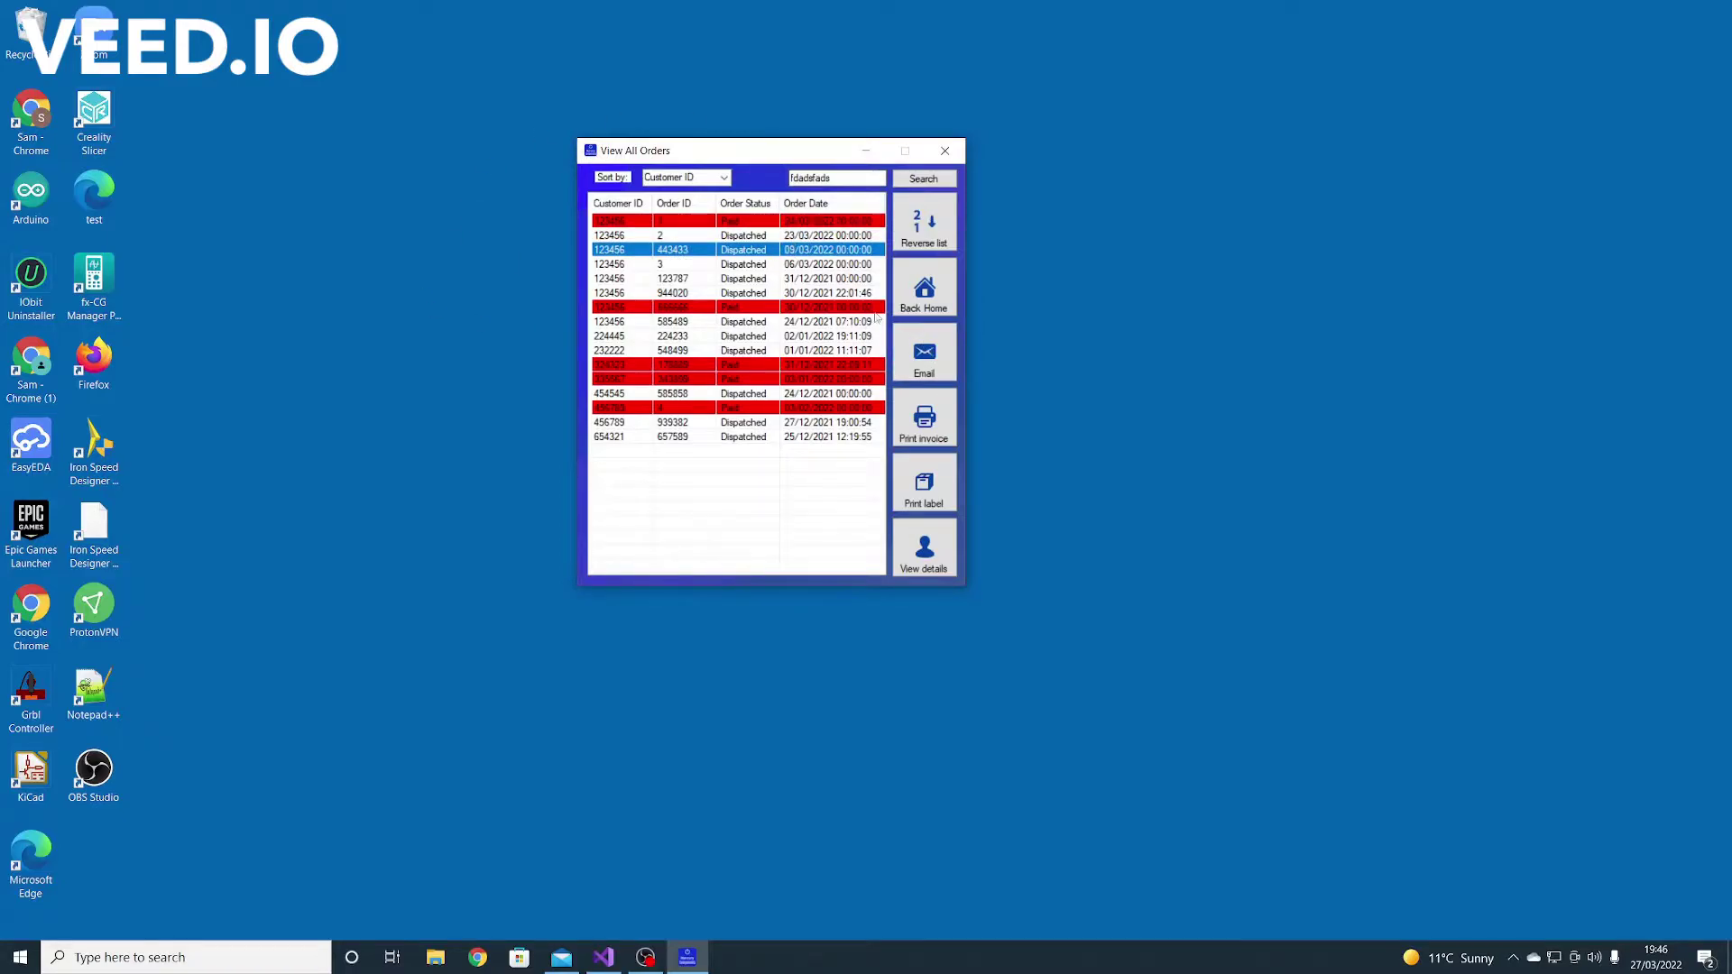
click(924, 356)
drag(282, 150, 739, 234)
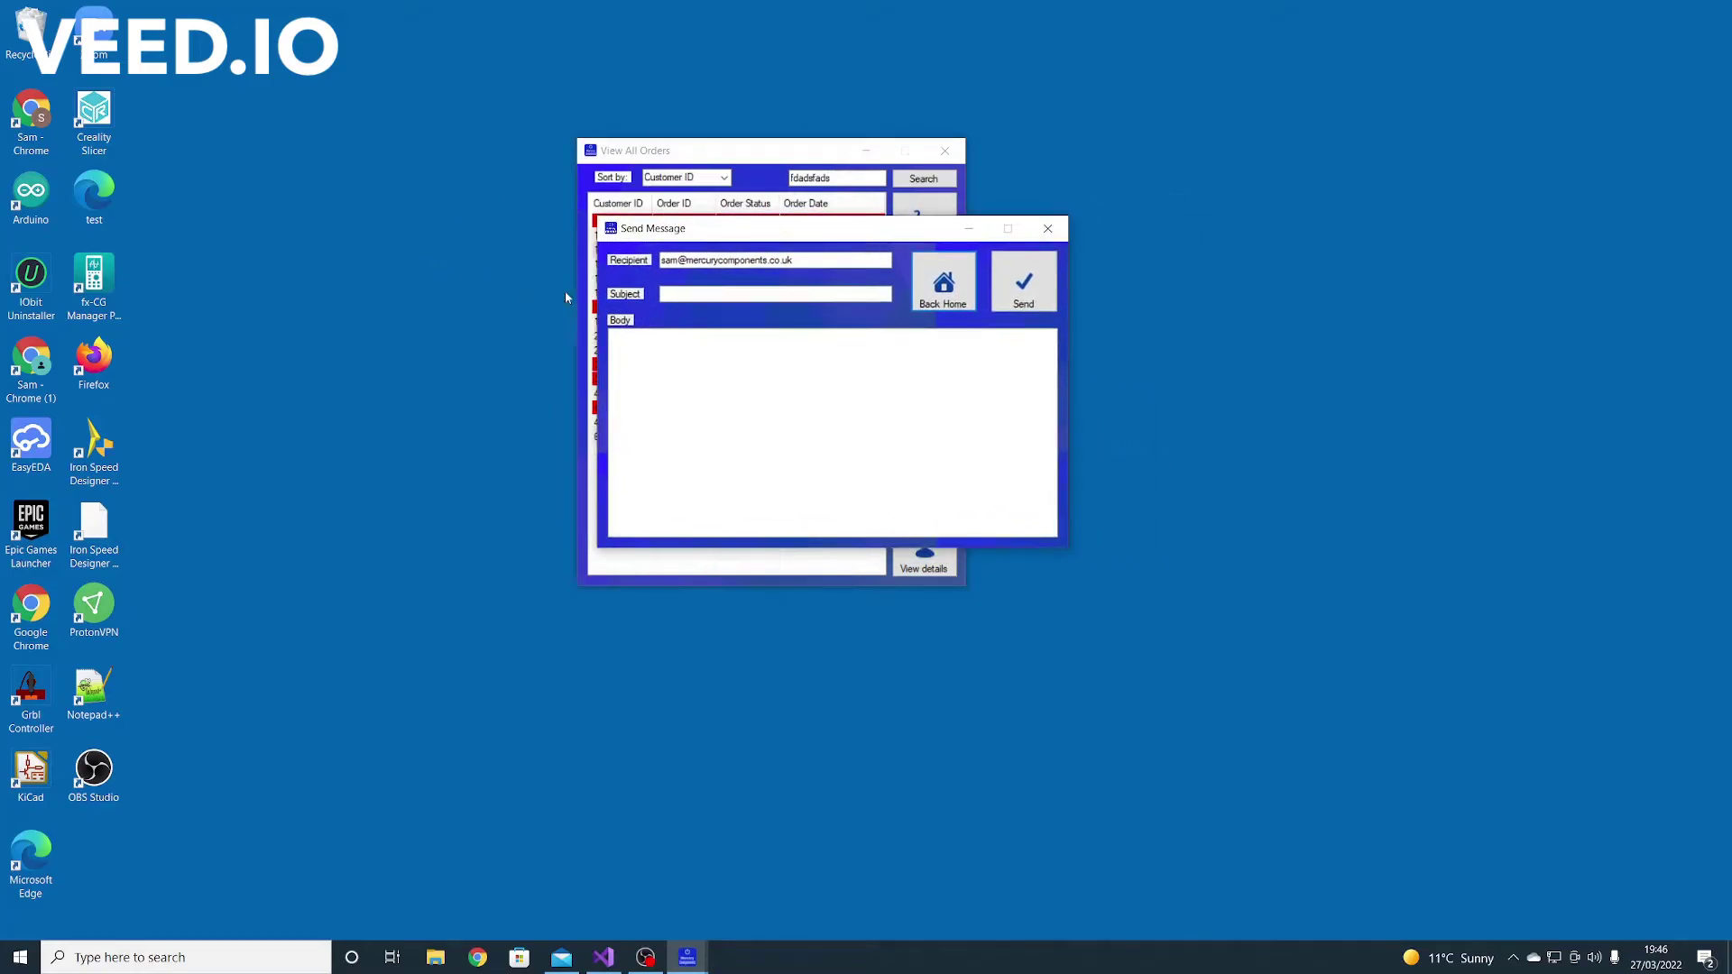
click(691, 293)
click(665, 374)
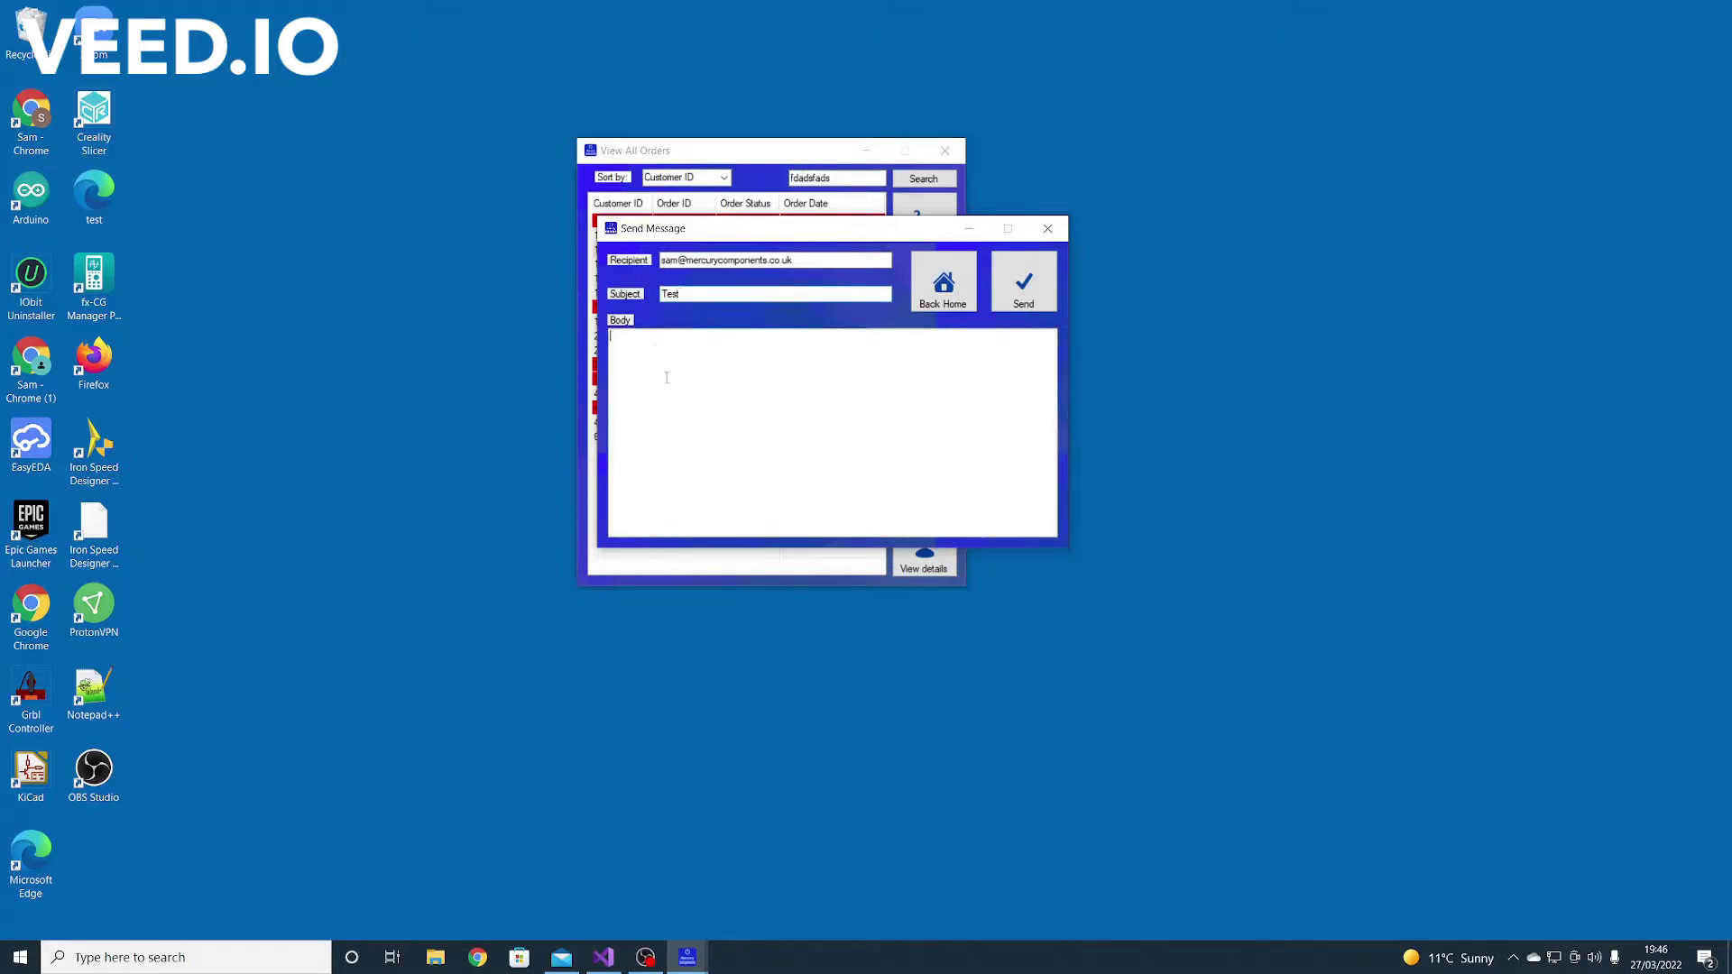
text(test ema)
click(1028, 284)
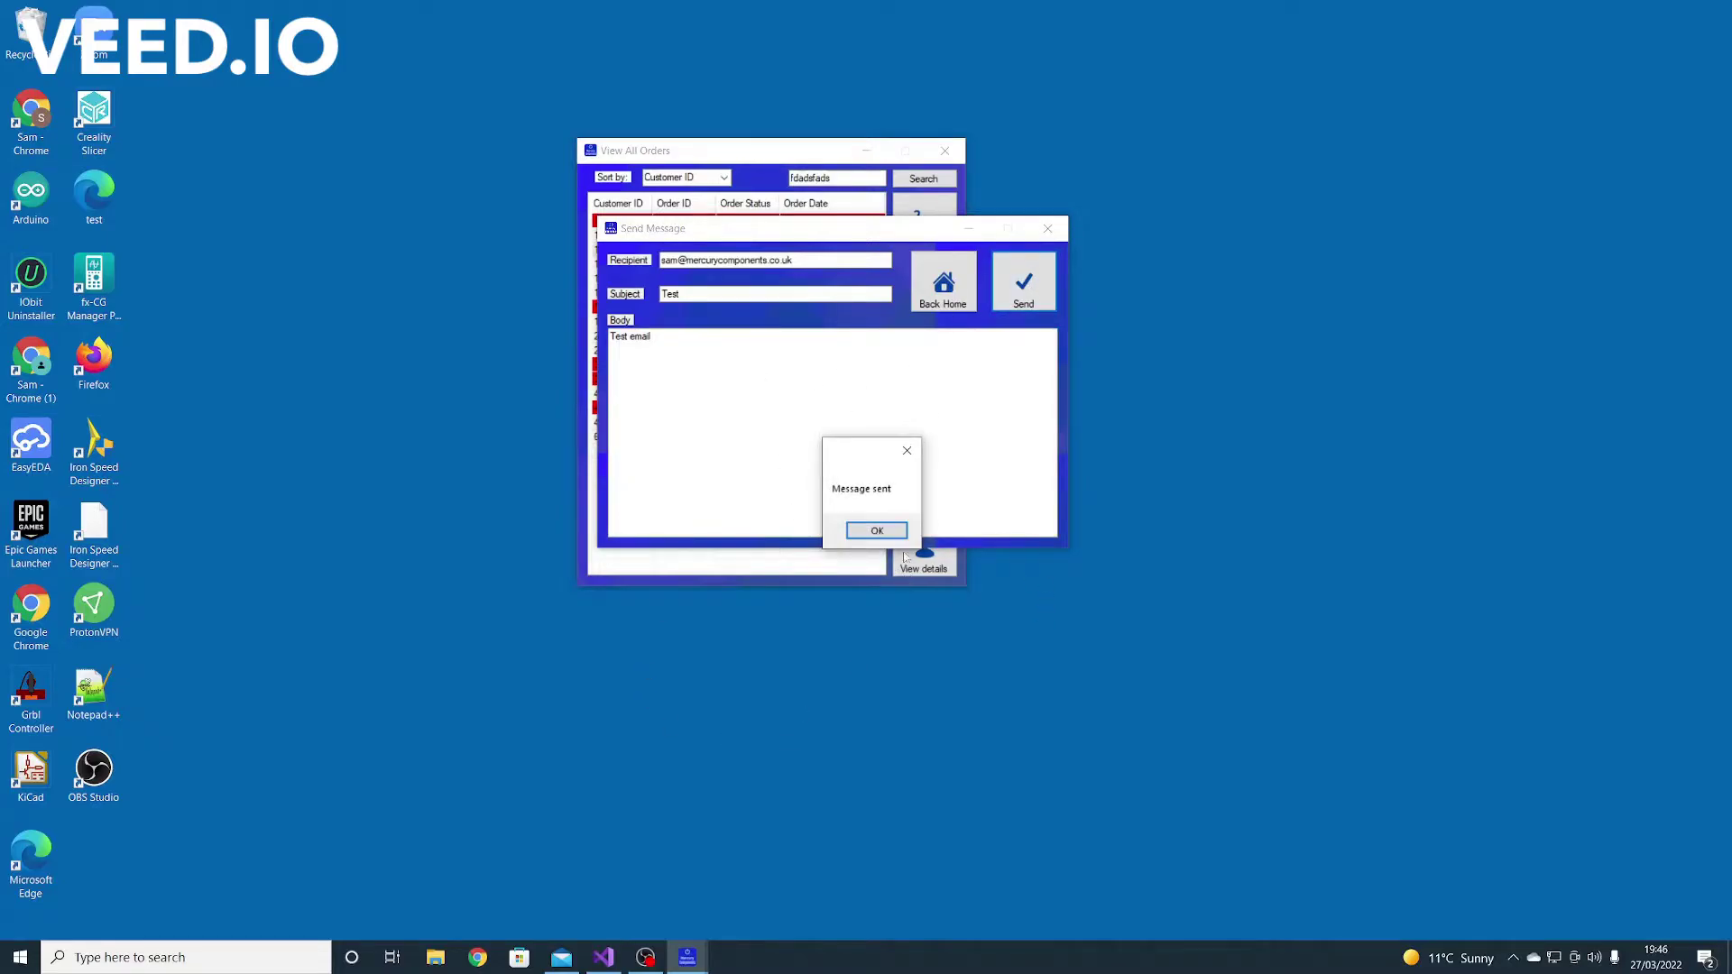
In Windows Mail, sync the inbox, read the new Test email, then minimise Mail
click(876, 530)
click(561, 957)
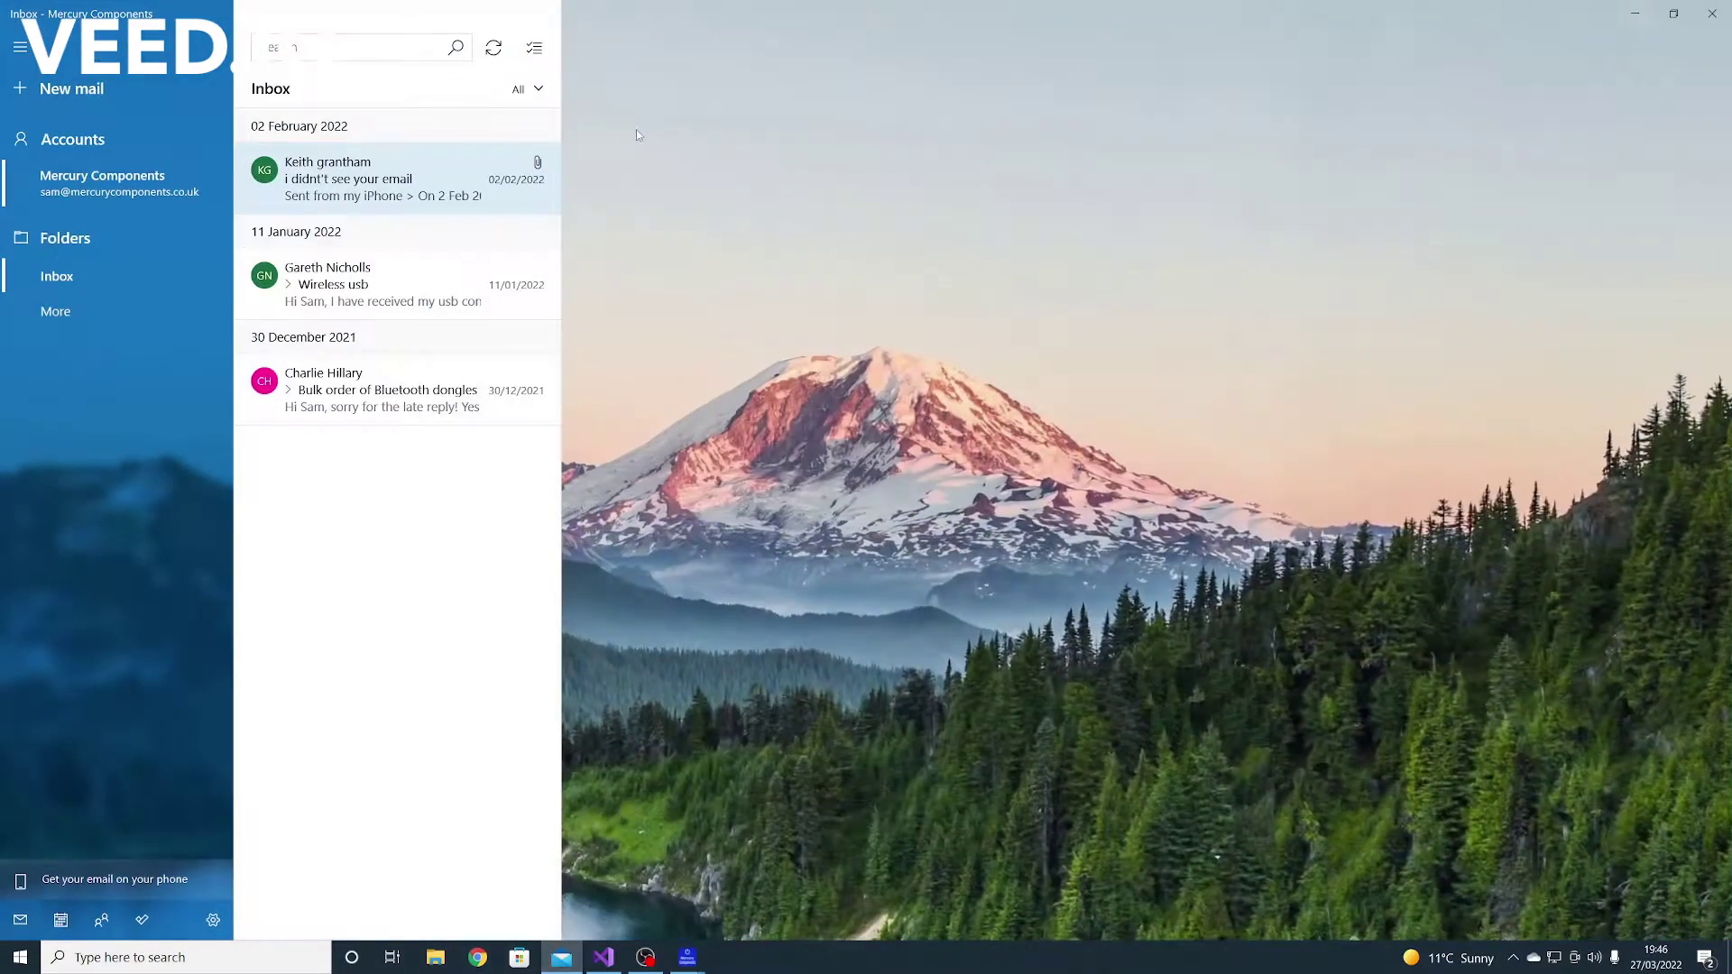
click(493, 47)
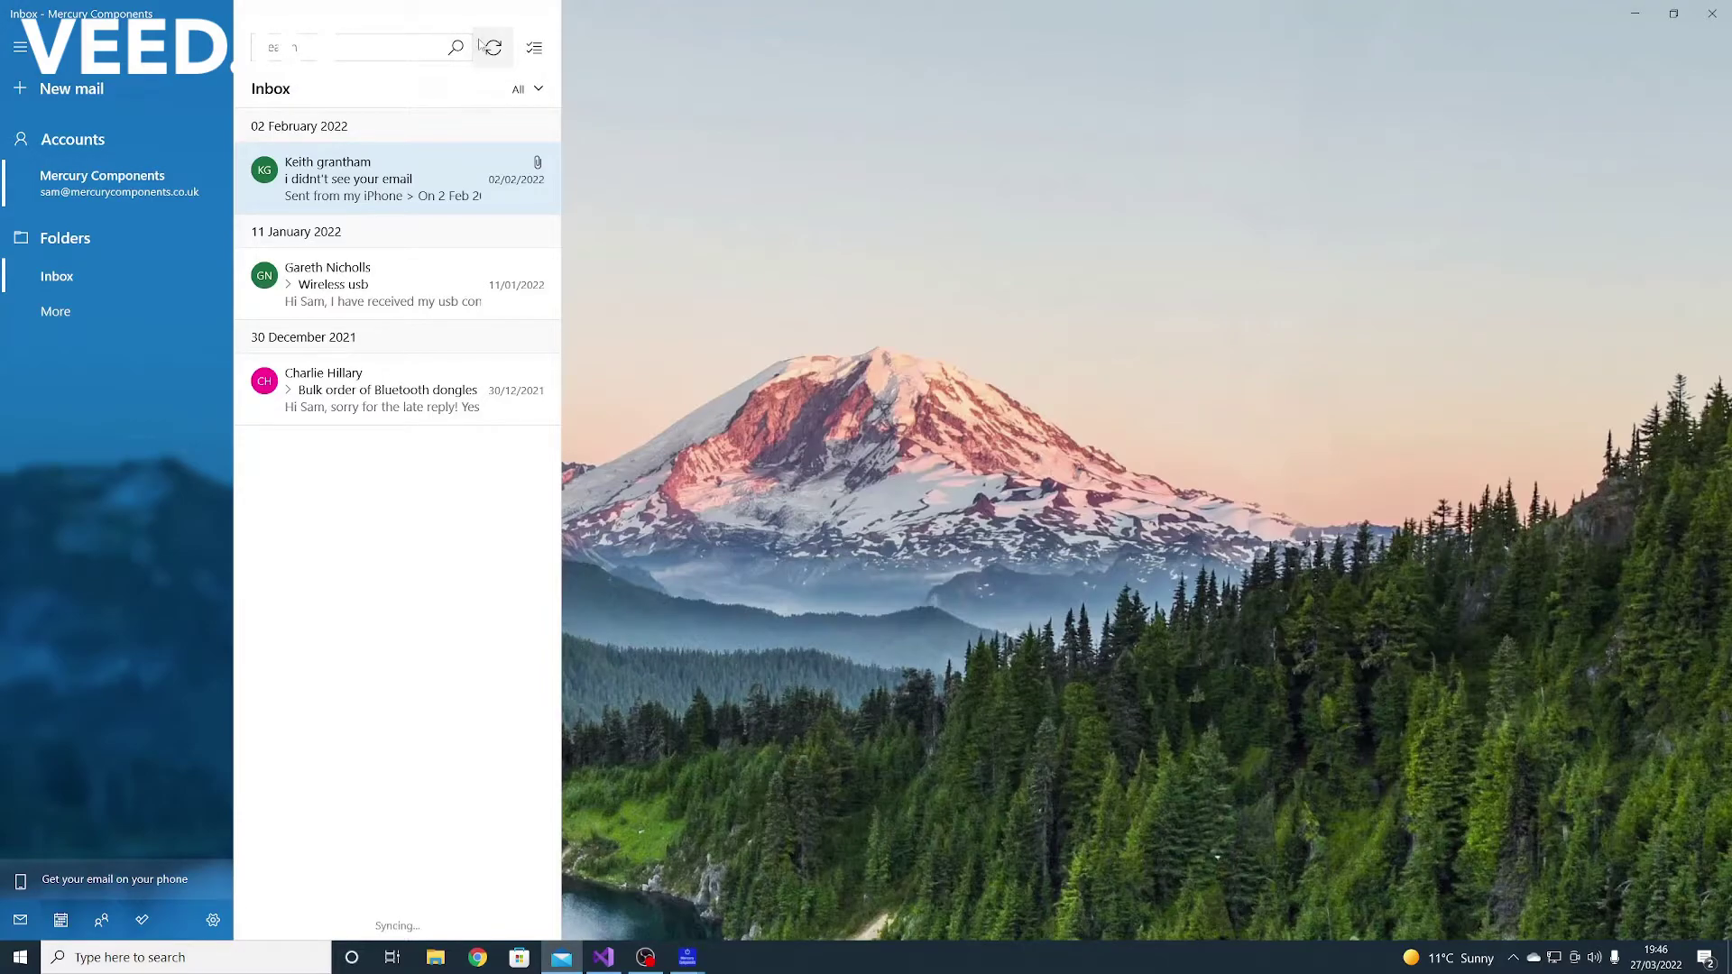
click(379, 143)
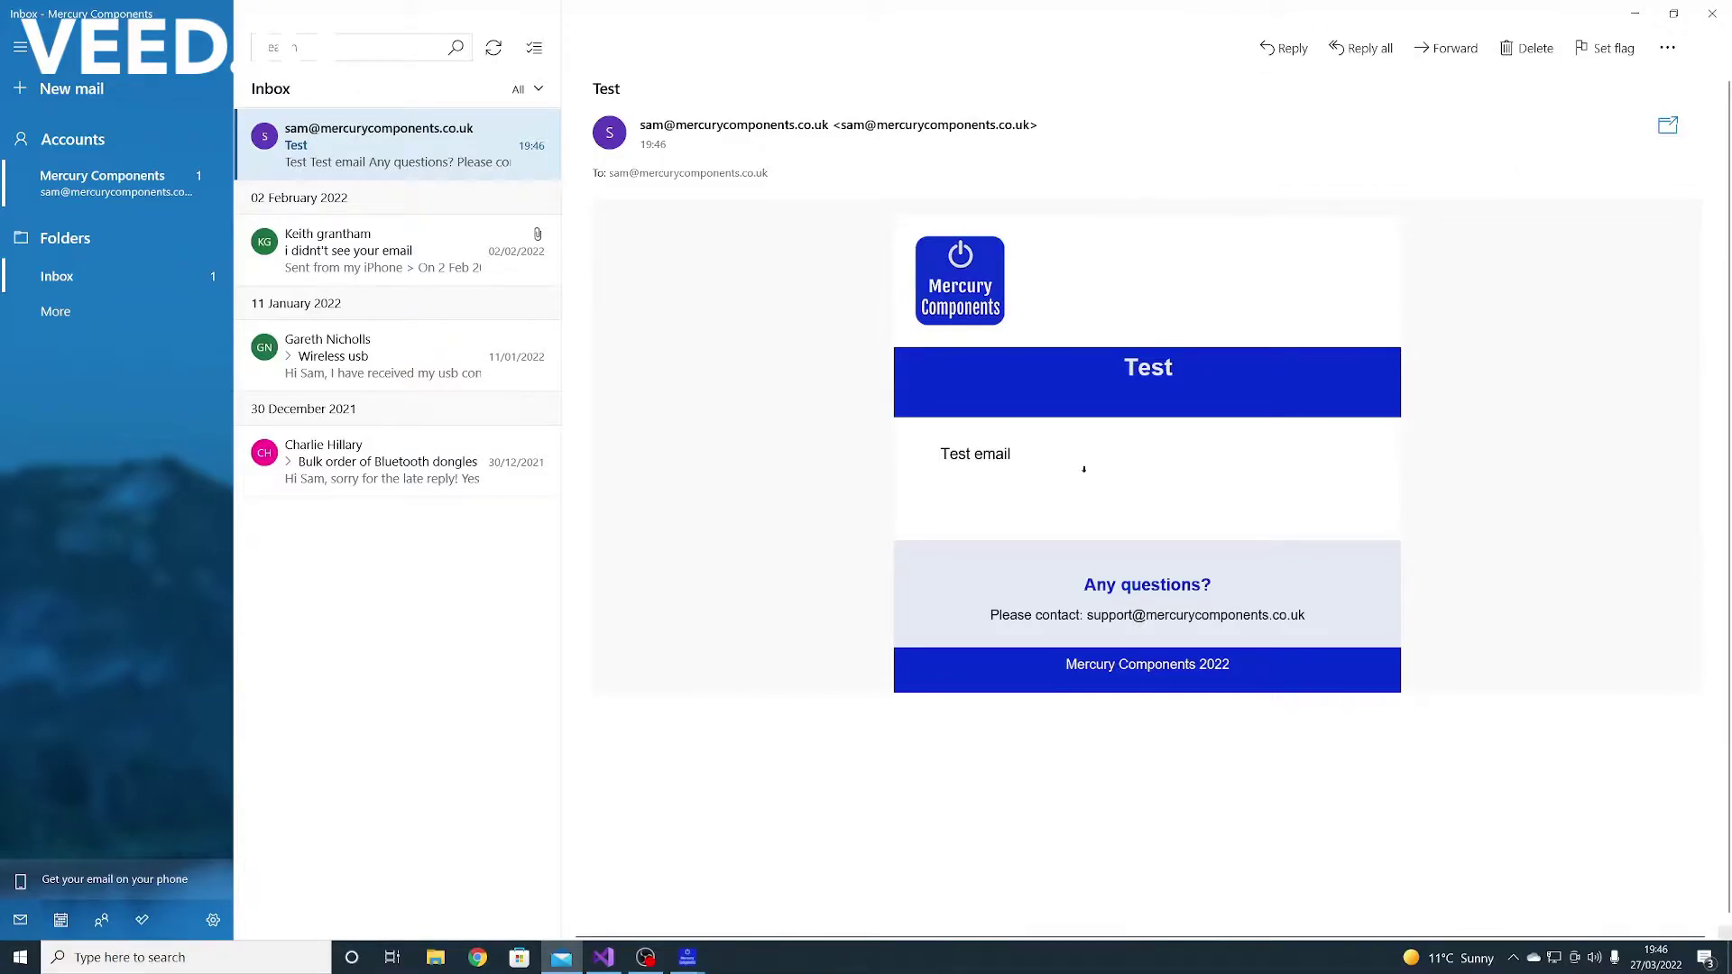
click(1635, 12)
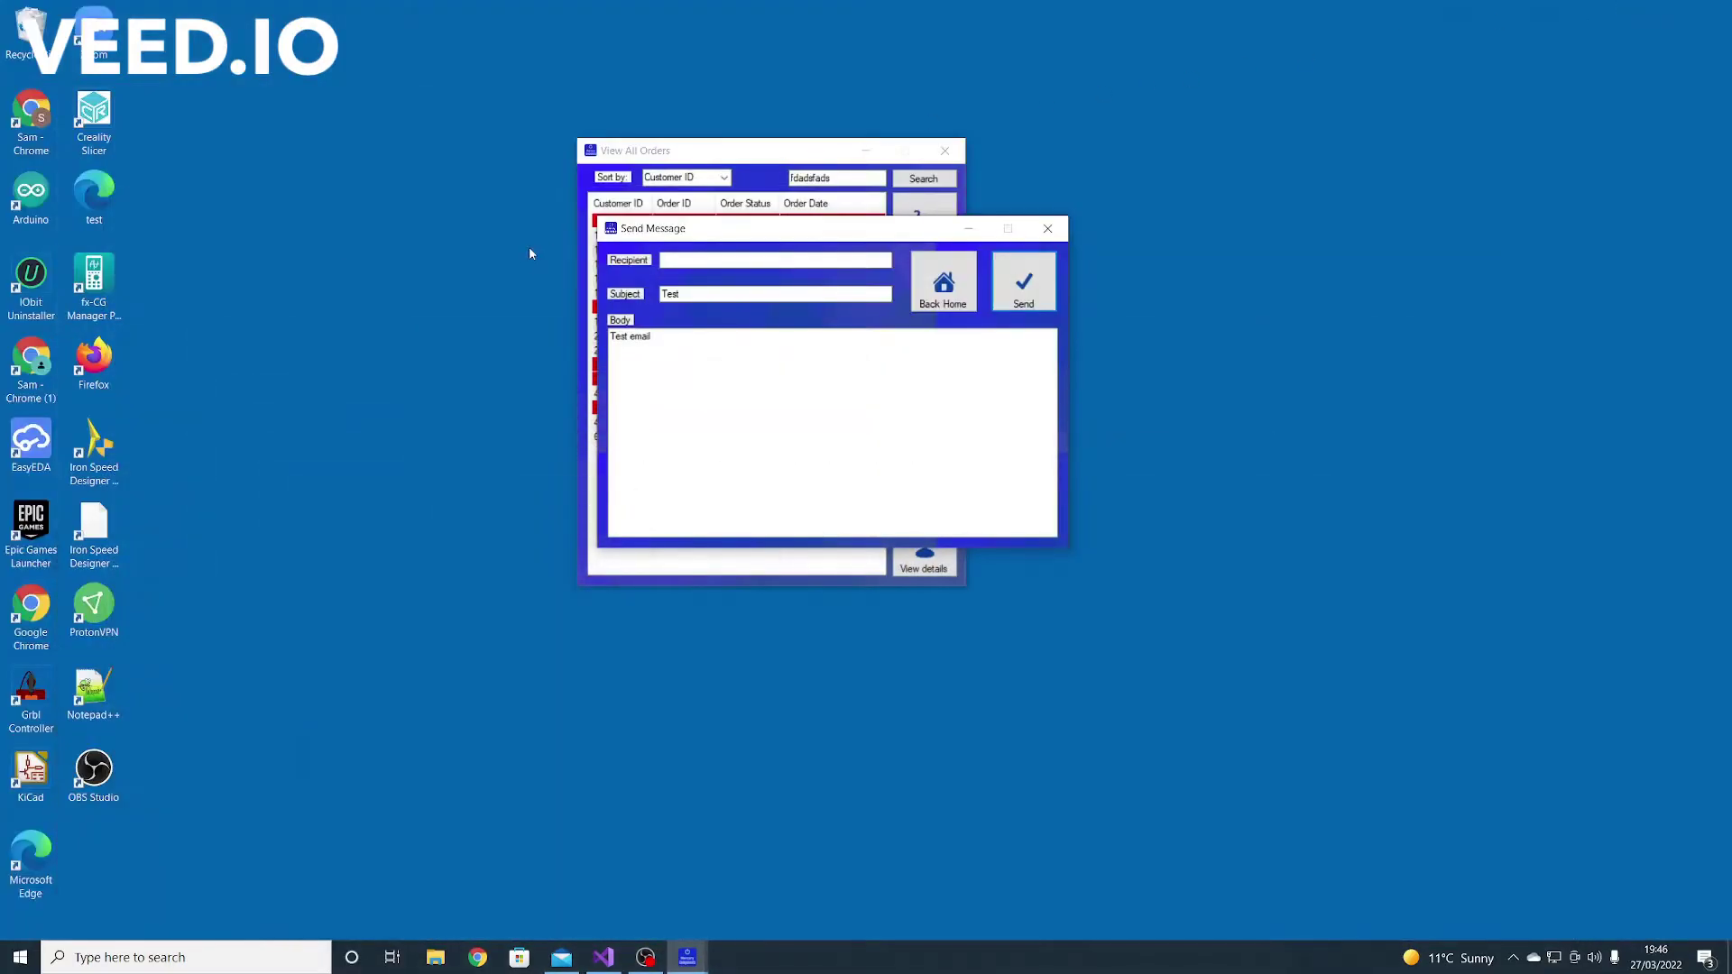
Close the message window and select order 585489
click(1045, 231)
click(786, 278)
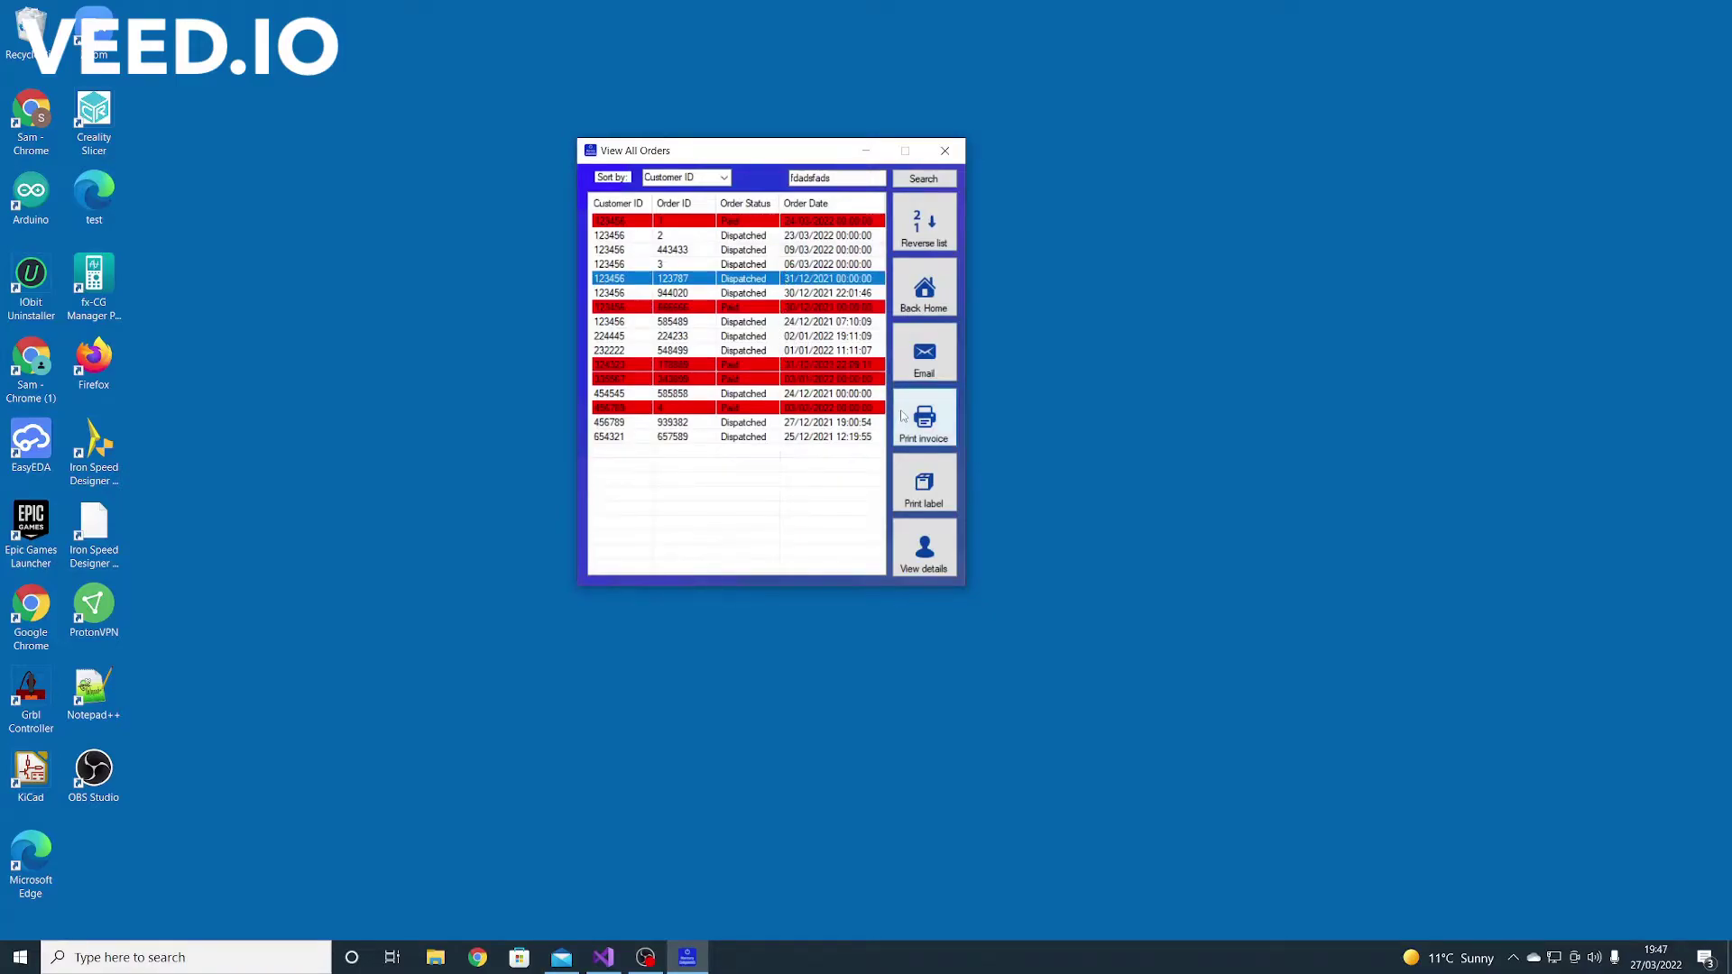
click(684, 324)
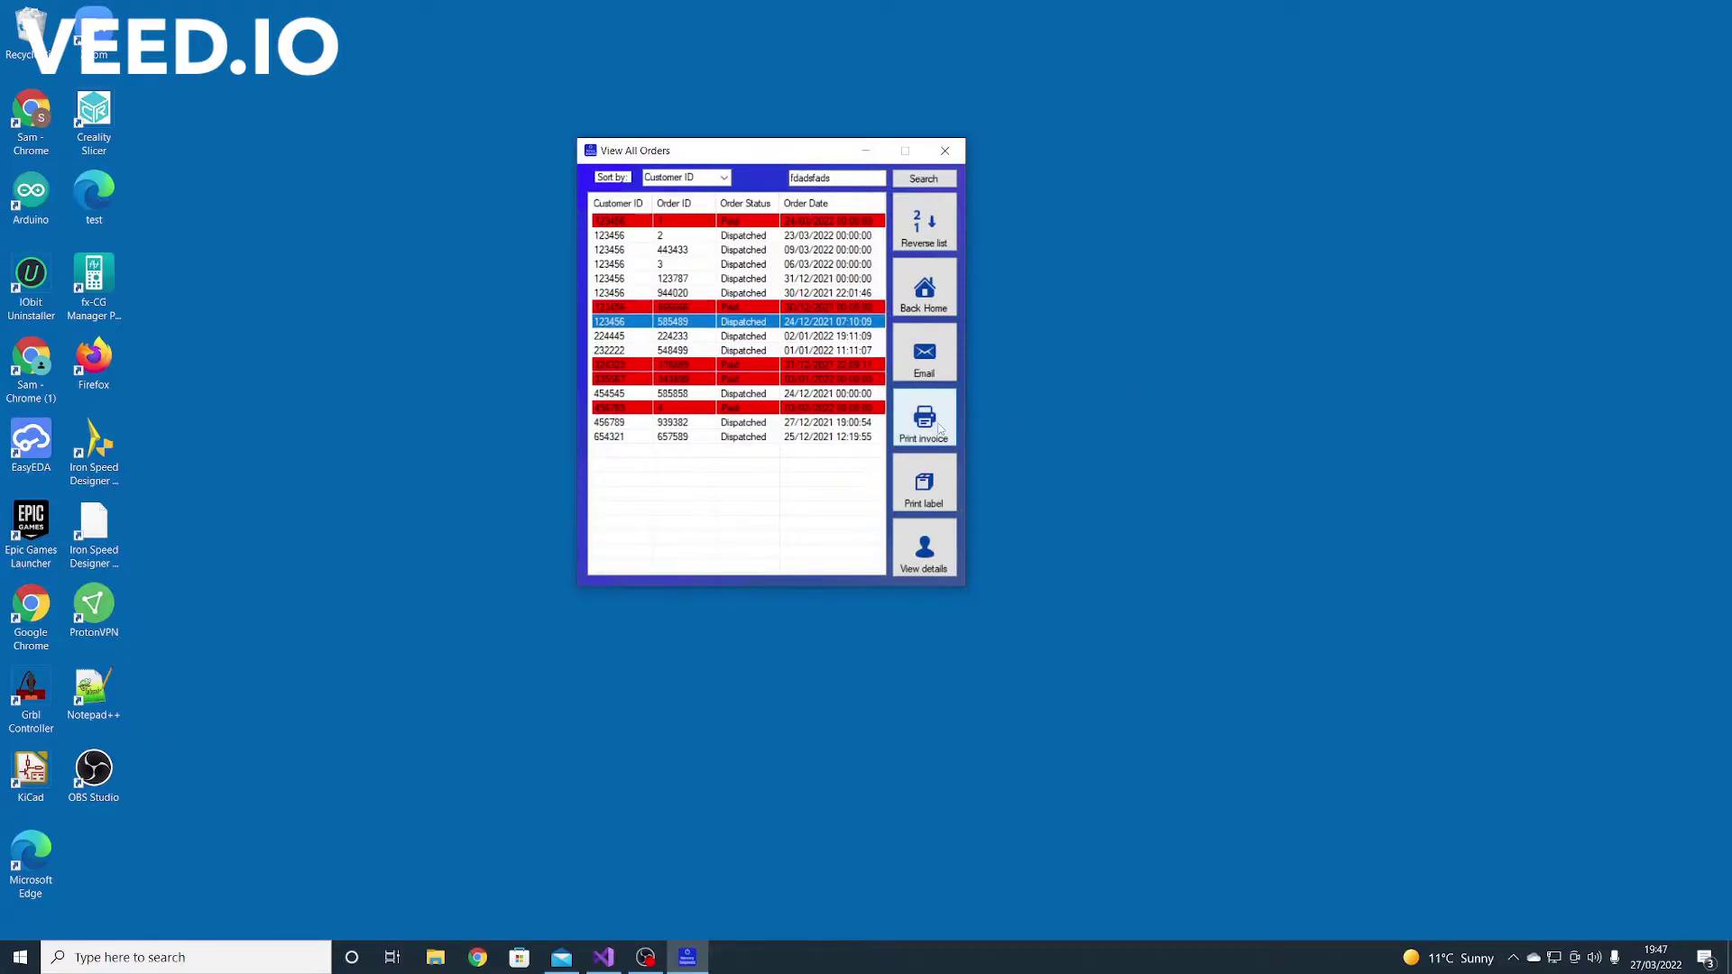
Print the invoice for order 585489 (£87.14 total) and close the invoice window
click(924, 420)
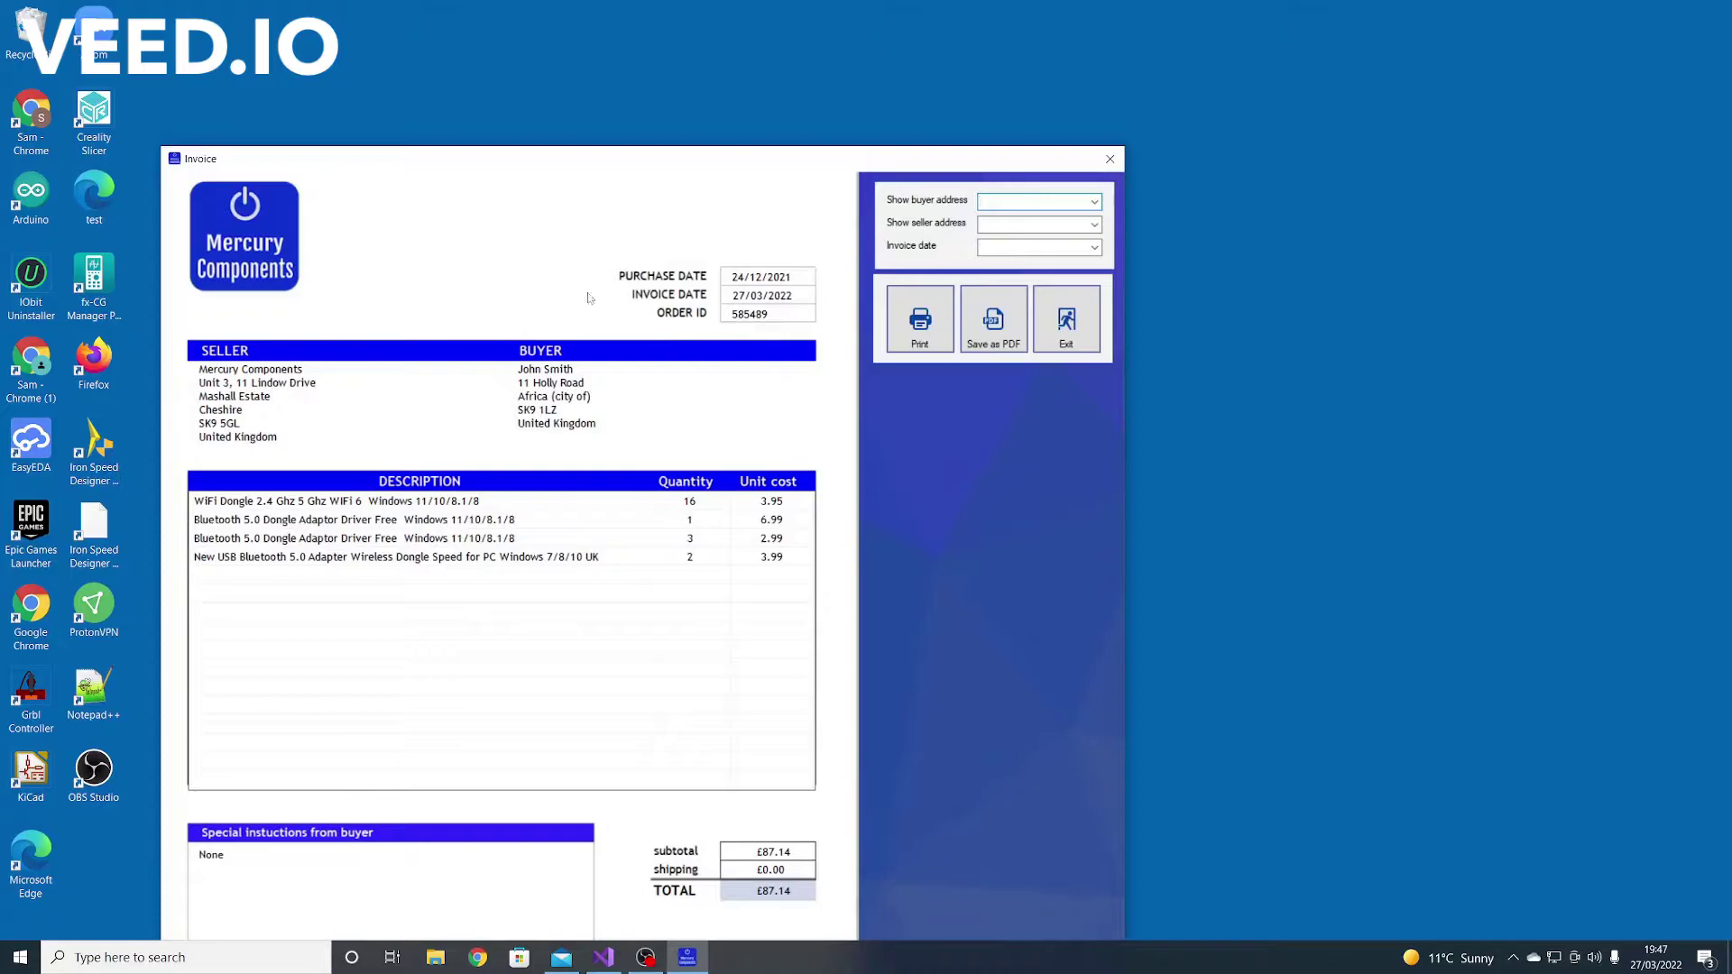
drag(582, 170, 622, 67)
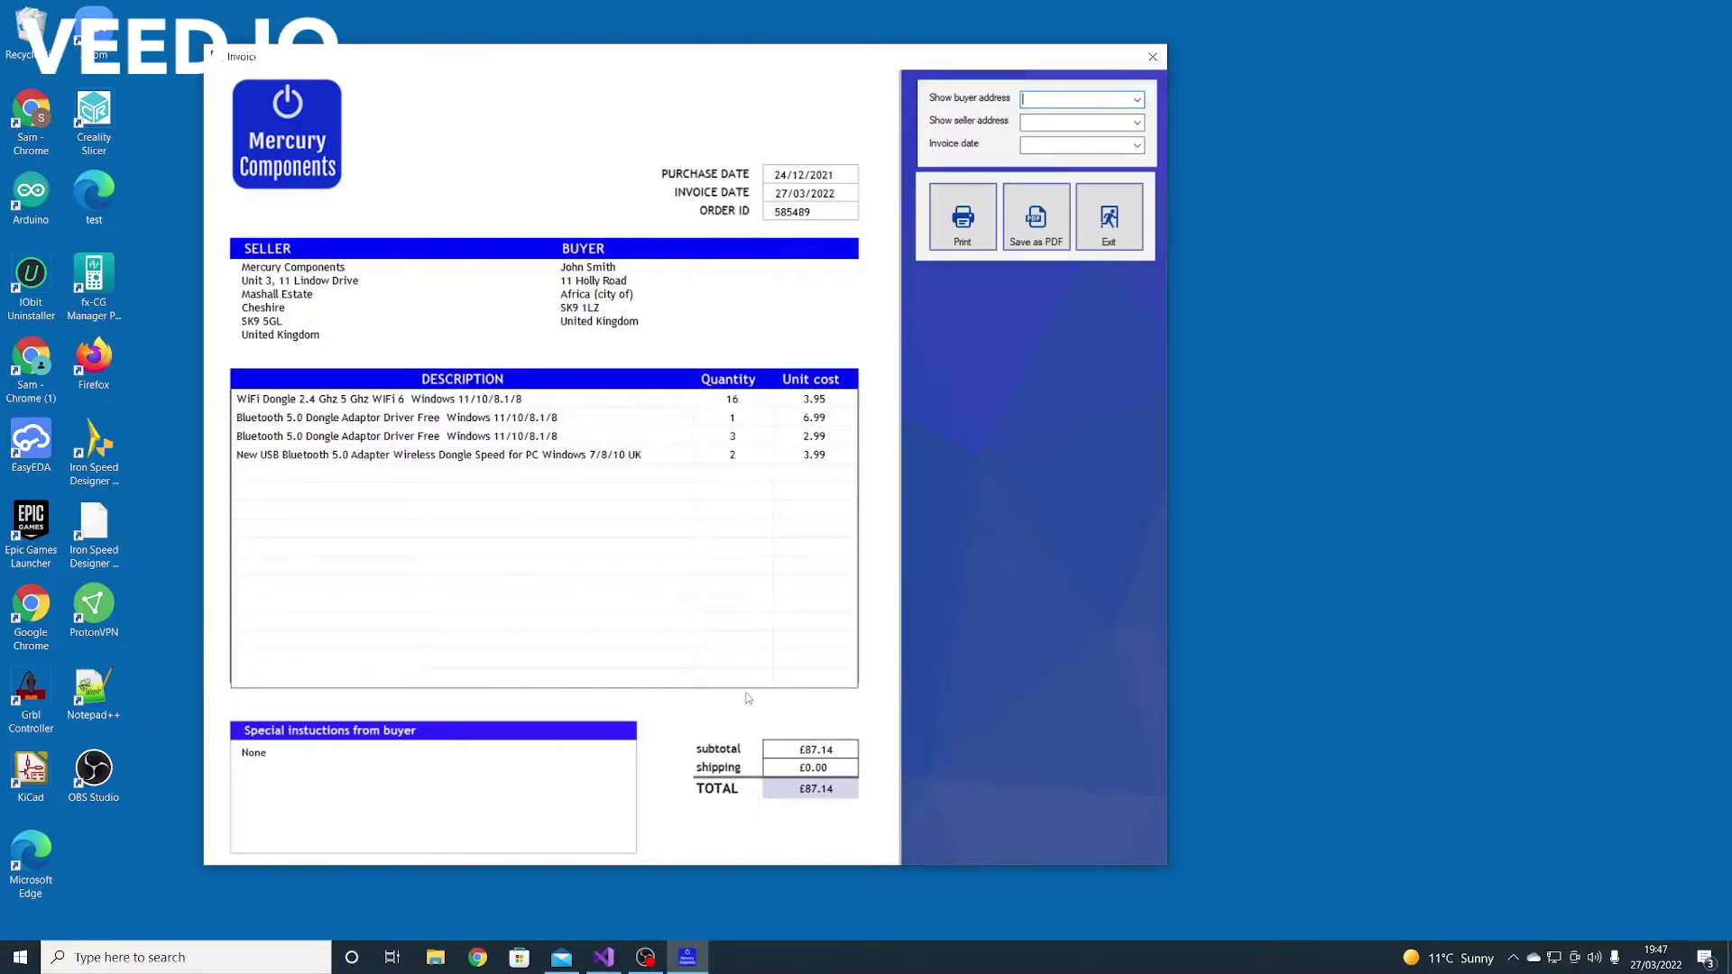
click(945, 242)
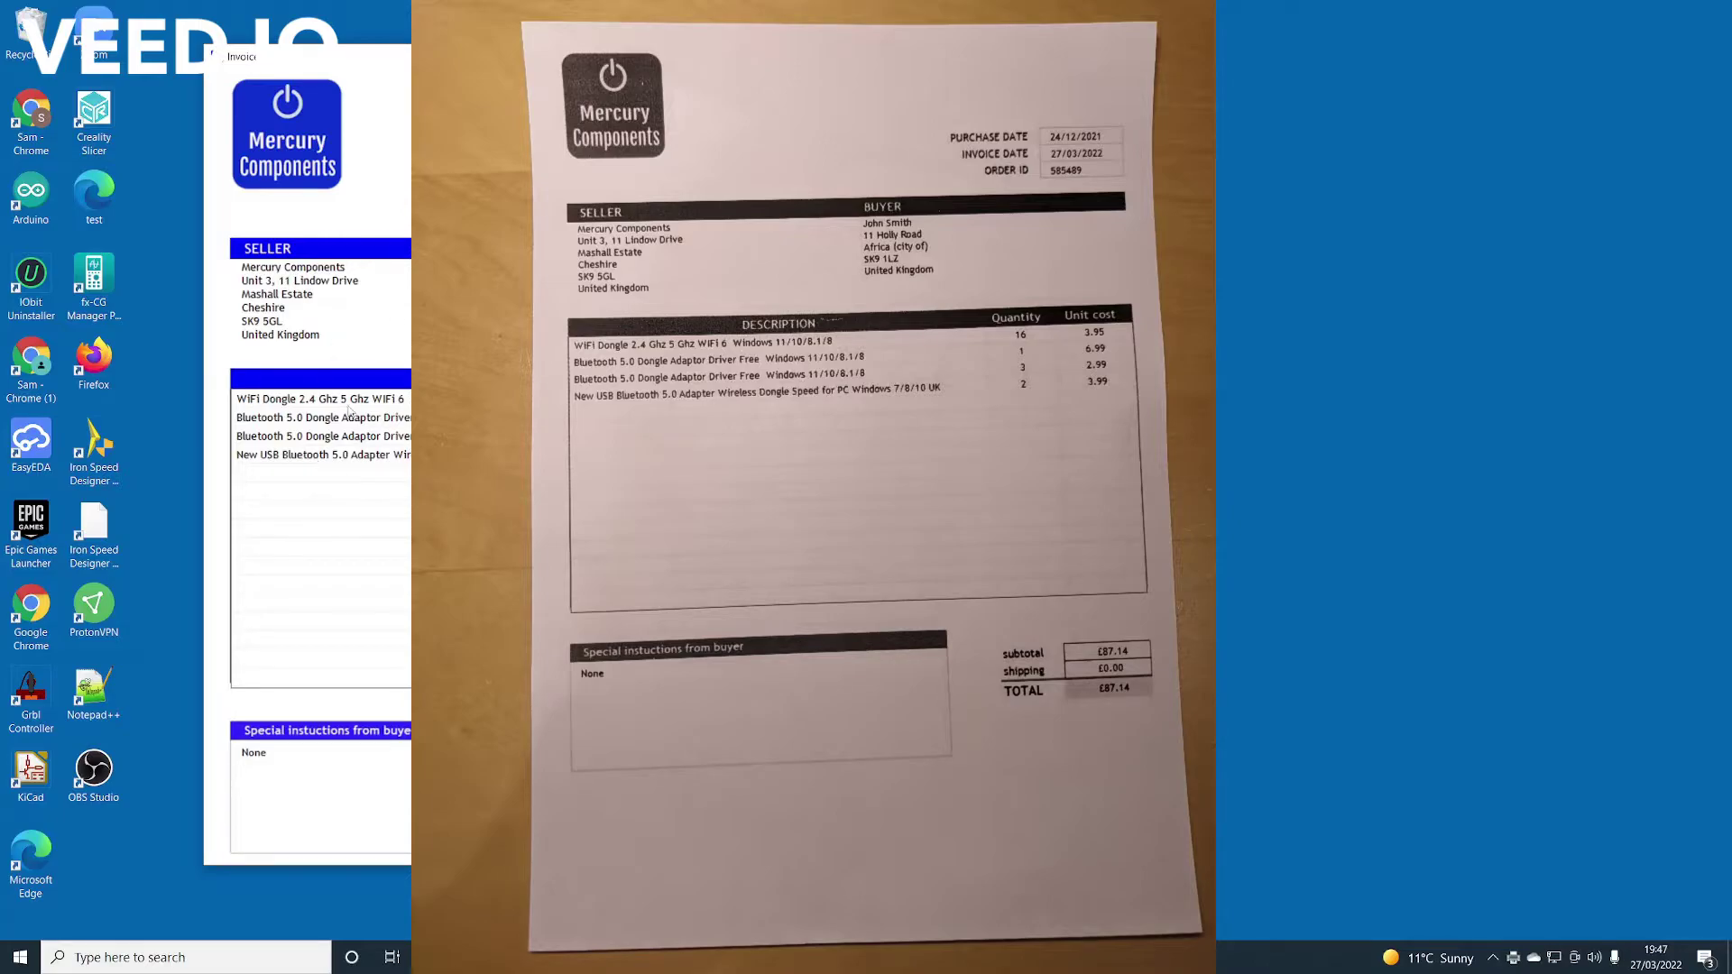
key(alt+F4)
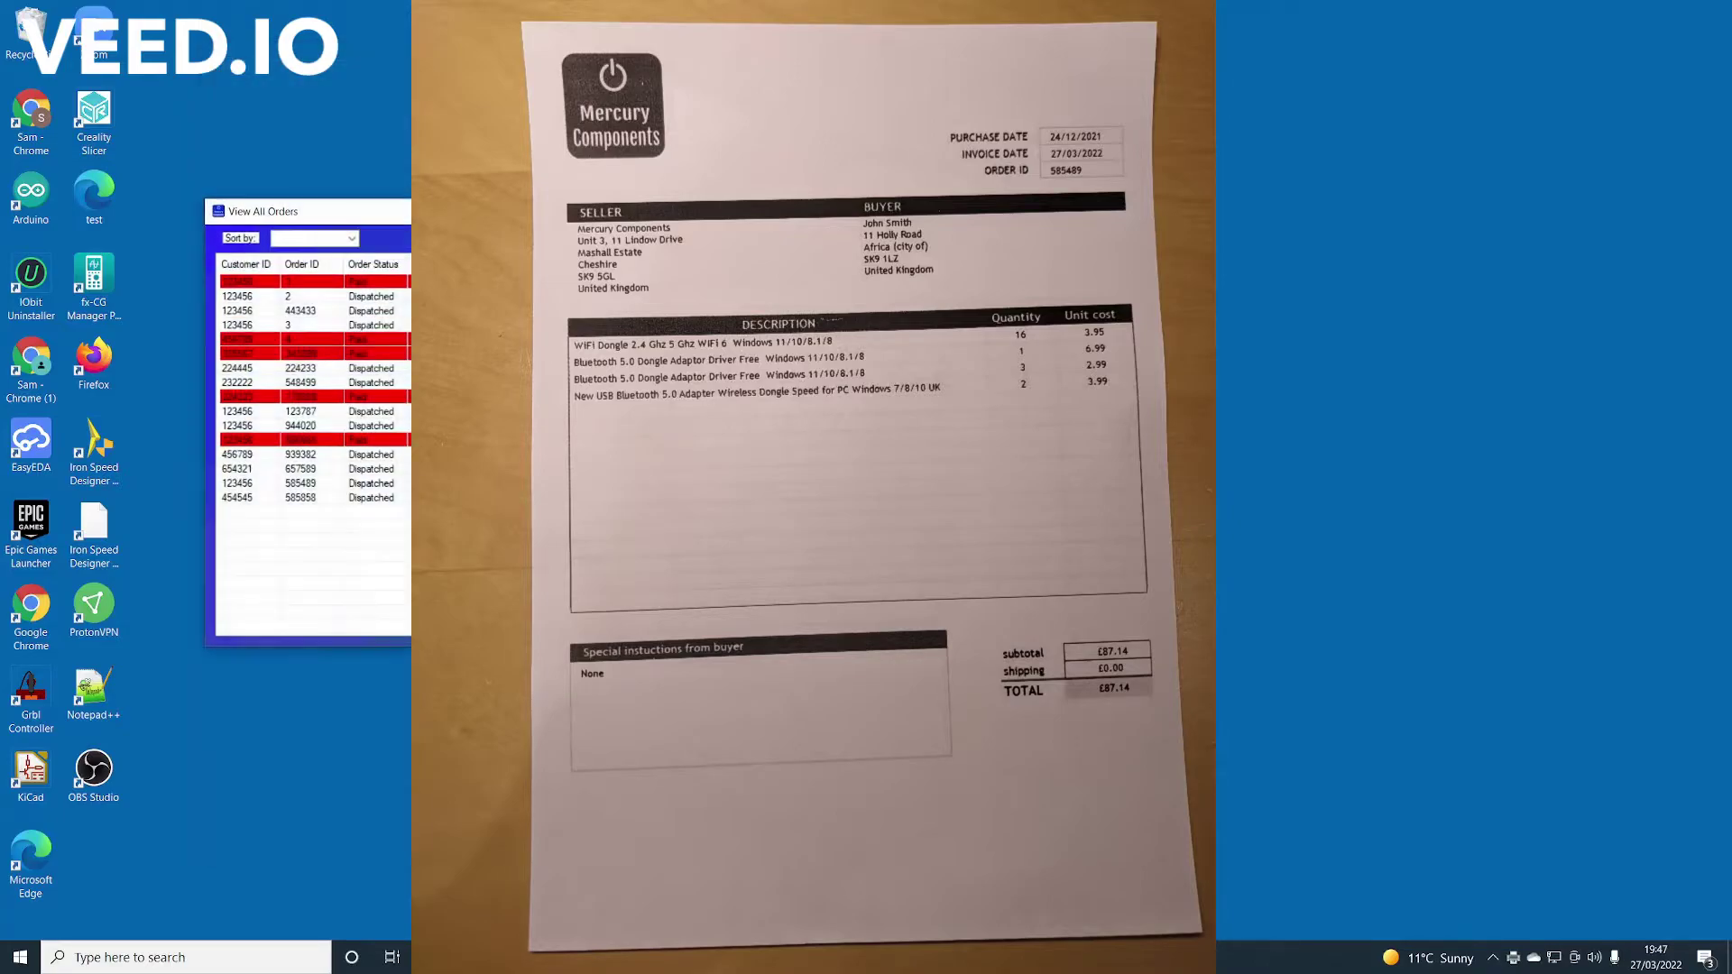
key(alt+F4)
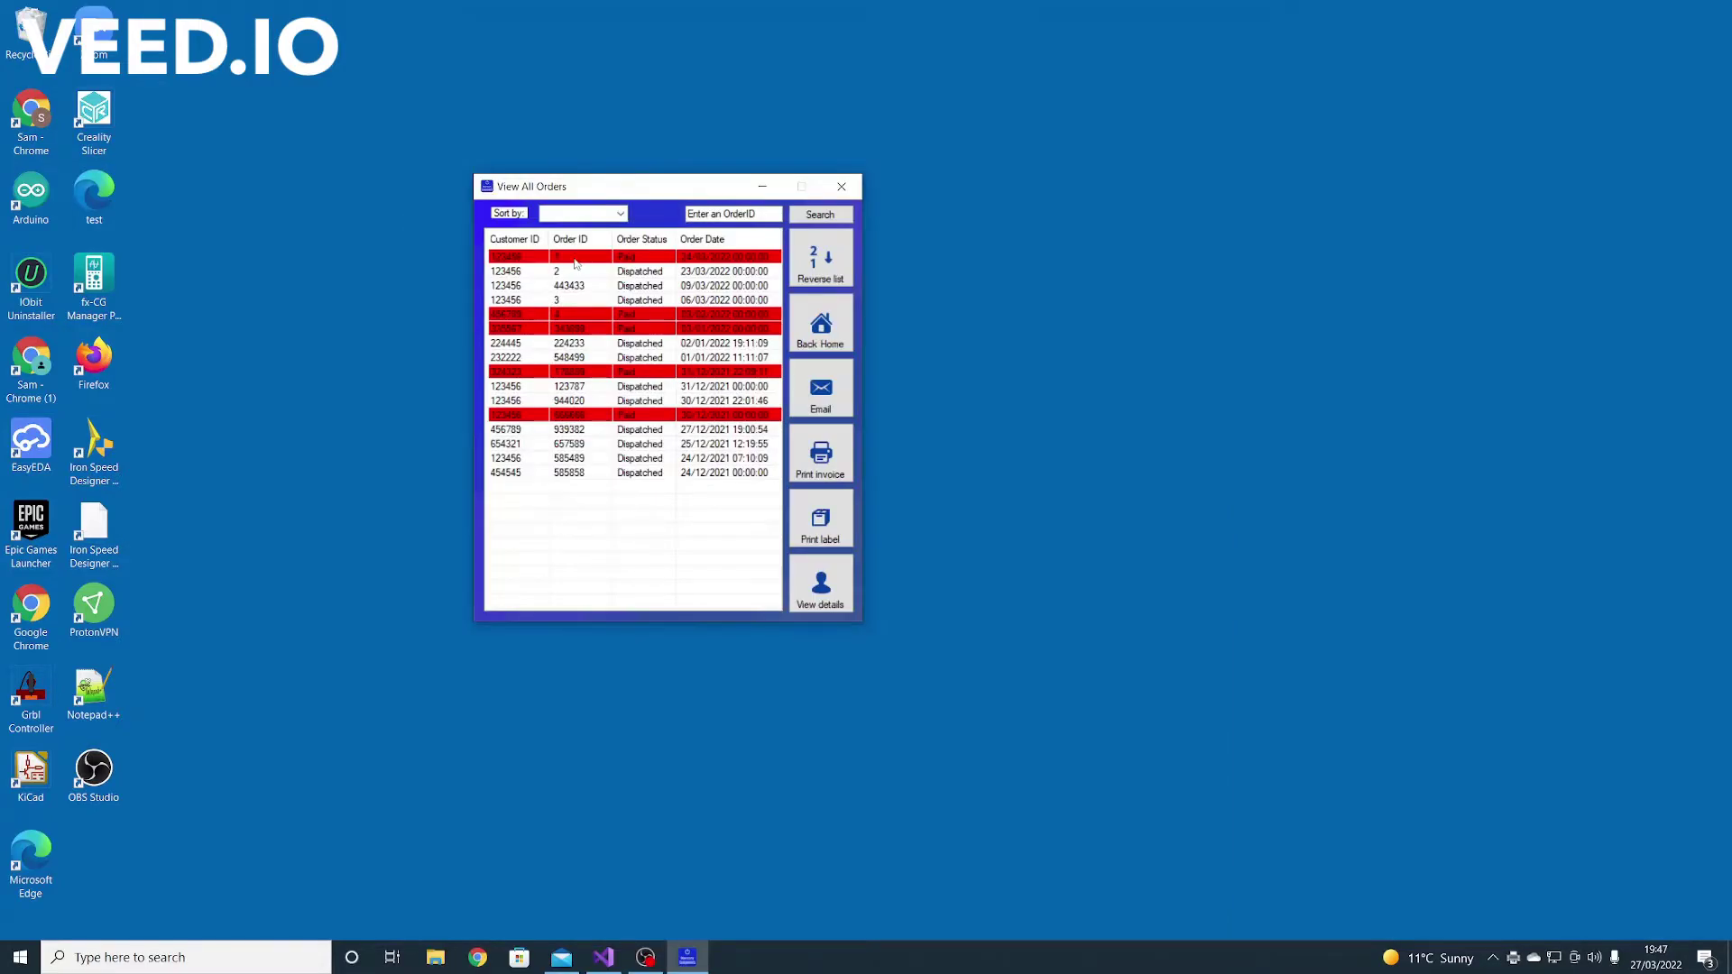
Select the order with ID 1 and open its address label
click(546, 260)
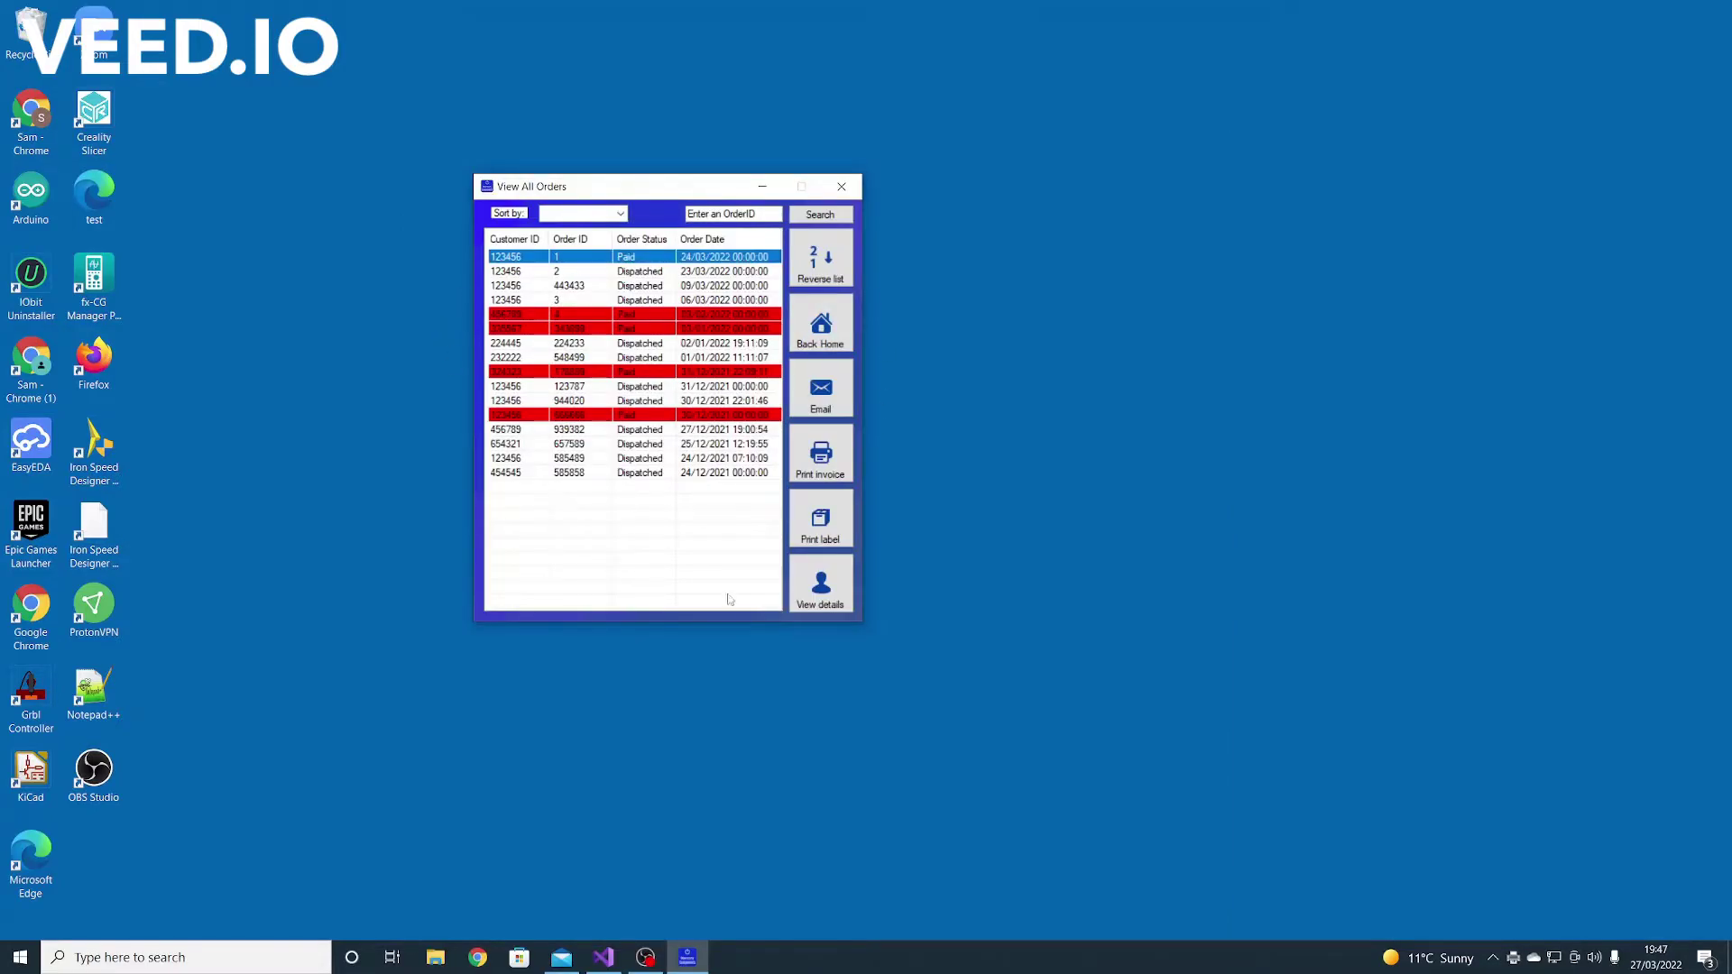
click(583, 314)
click(571, 265)
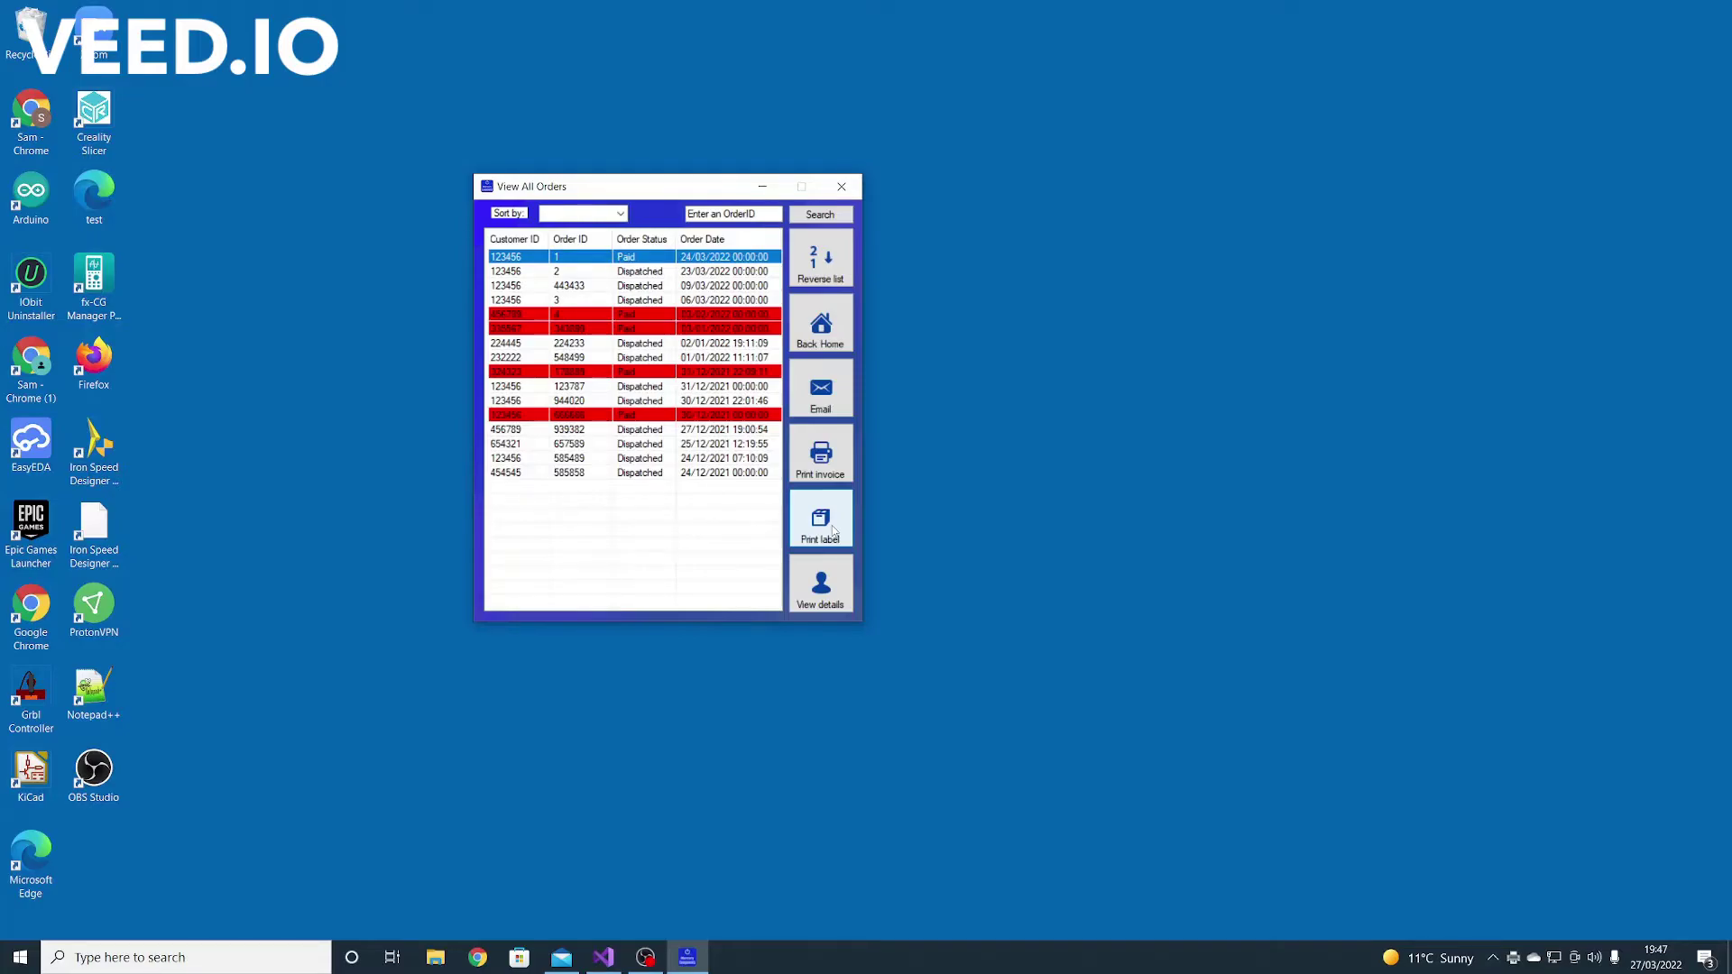
click(833, 530)
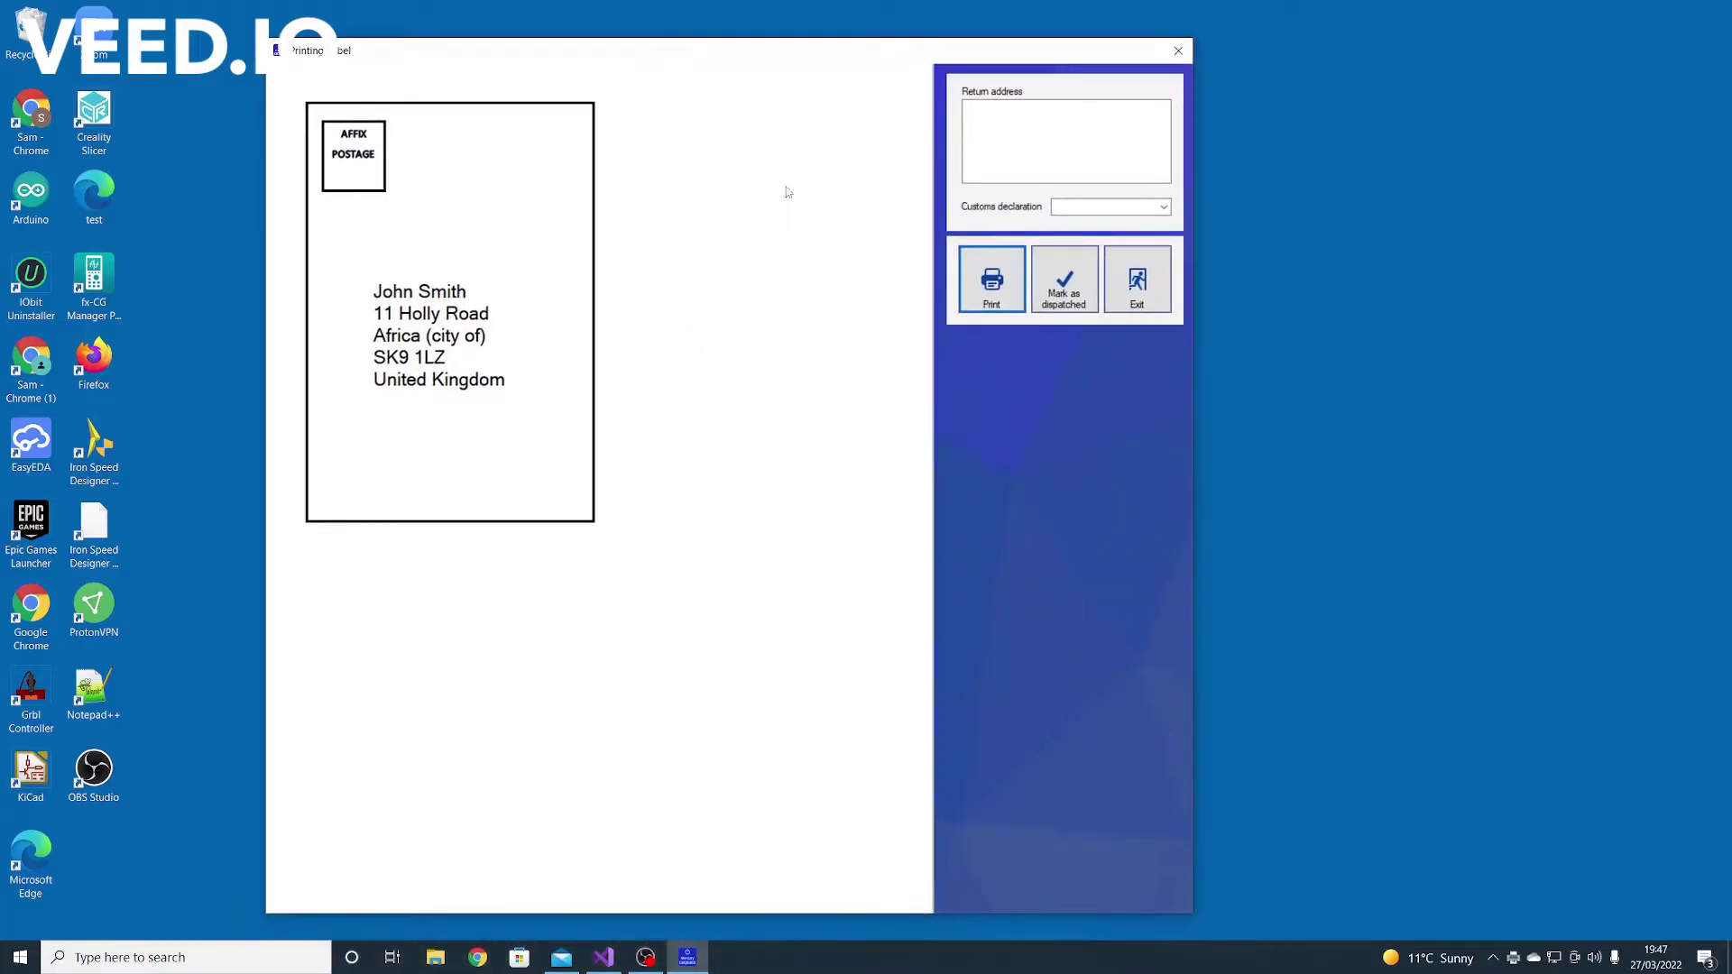
Try the CN 22 and CN 23 customs forms, then set the declaration to Not required
click(1161, 207)
click(1132, 232)
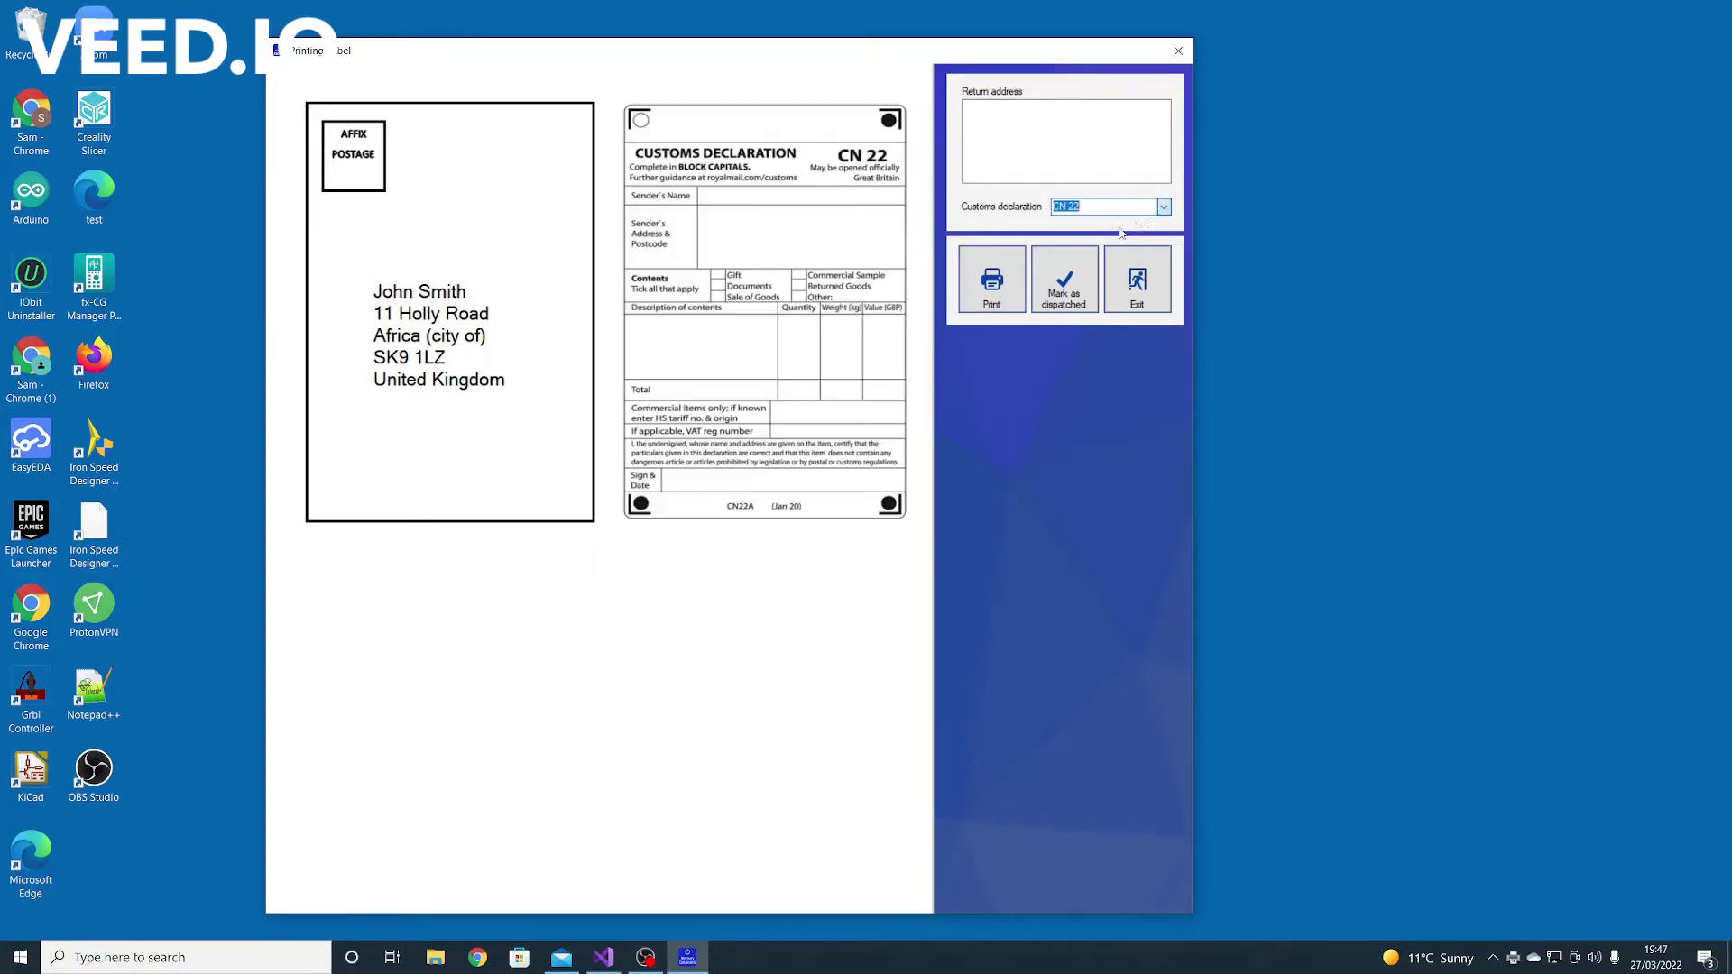
click(1162, 208)
click(1132, 220)
click(1163, 209)
click(1113, 234)
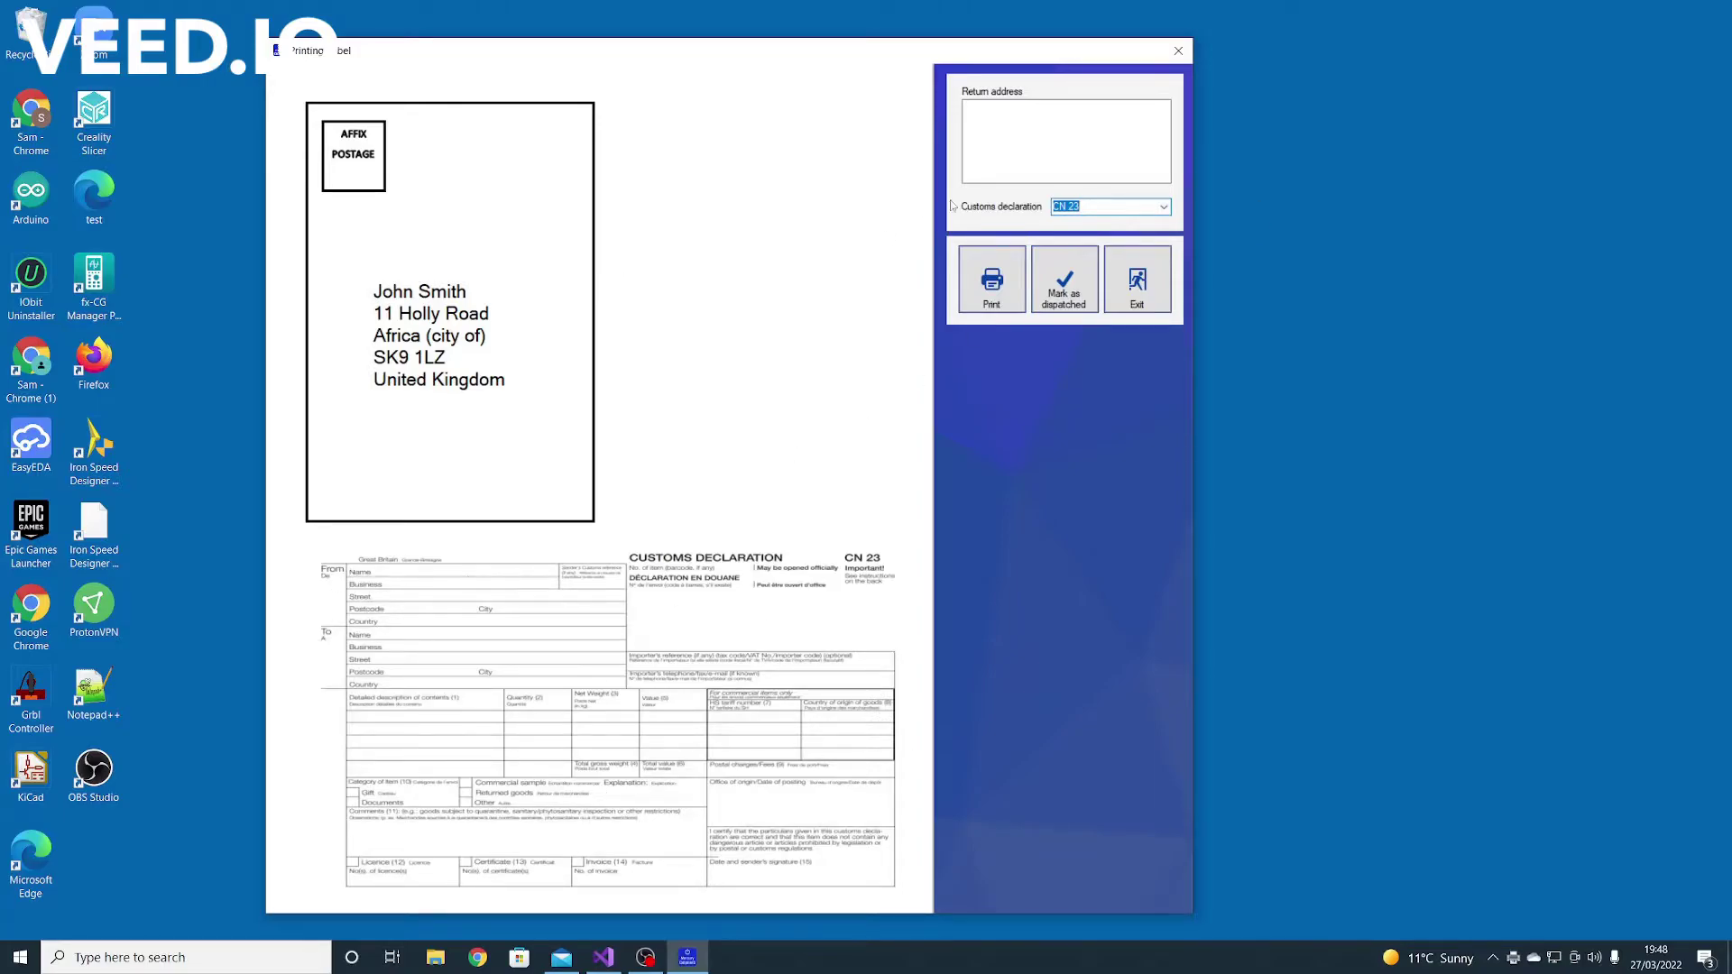
click(1164, 209)
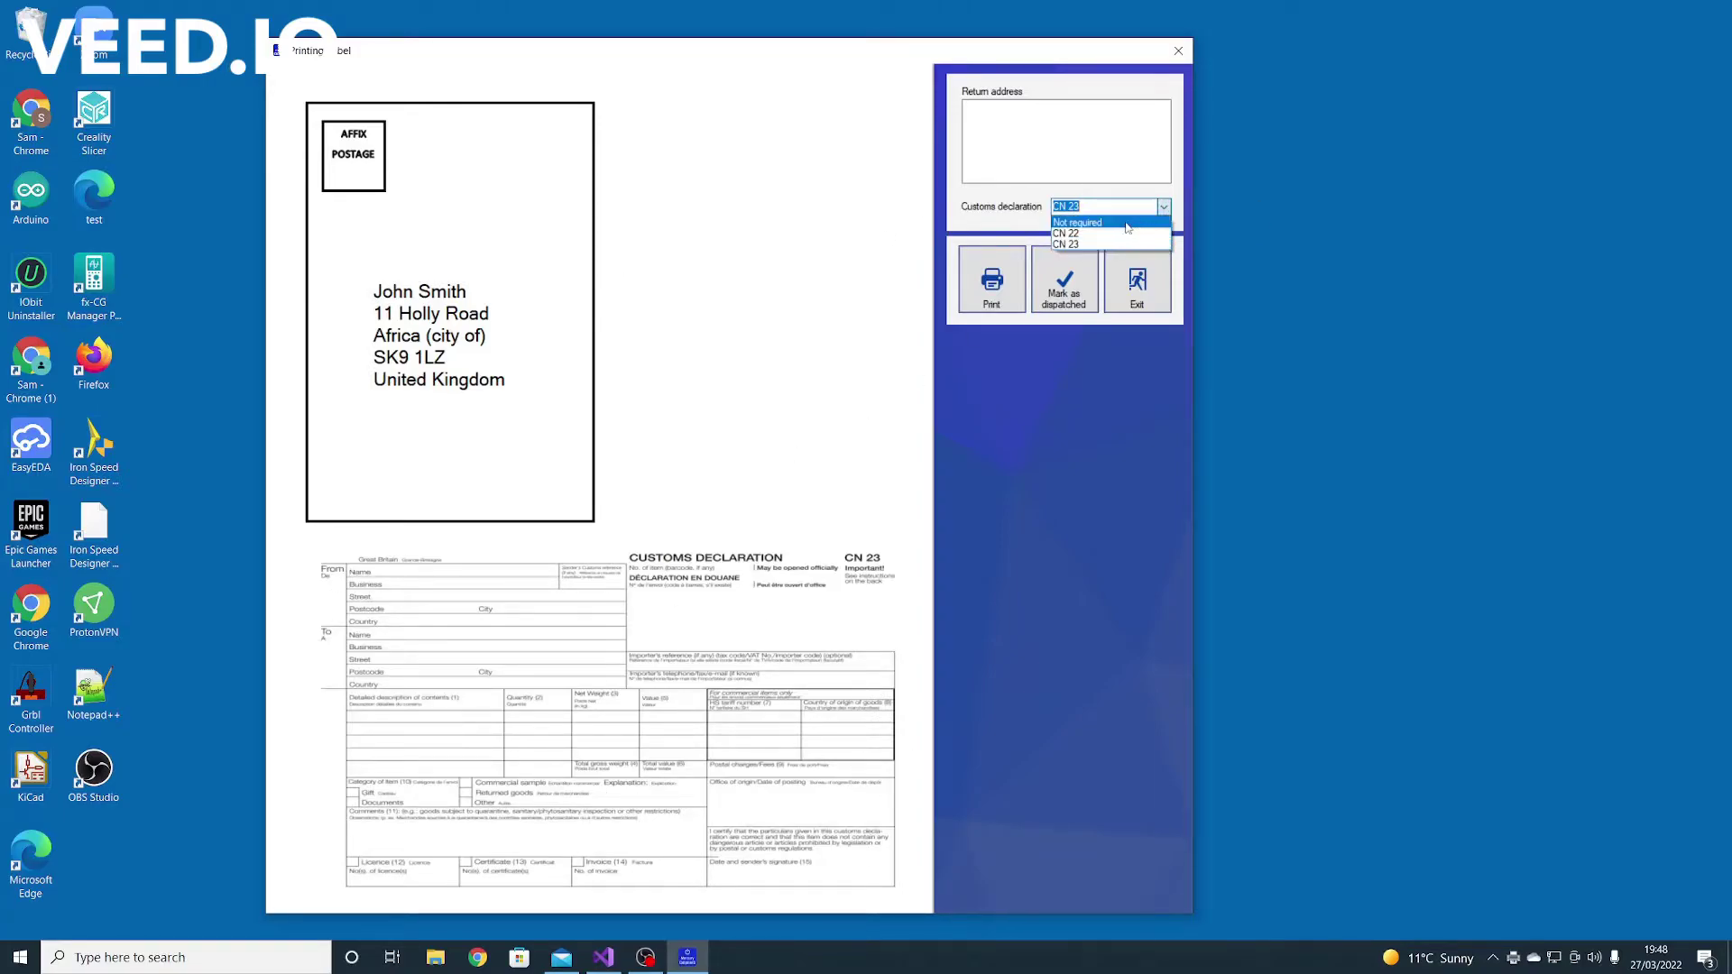
click(1119, 222)
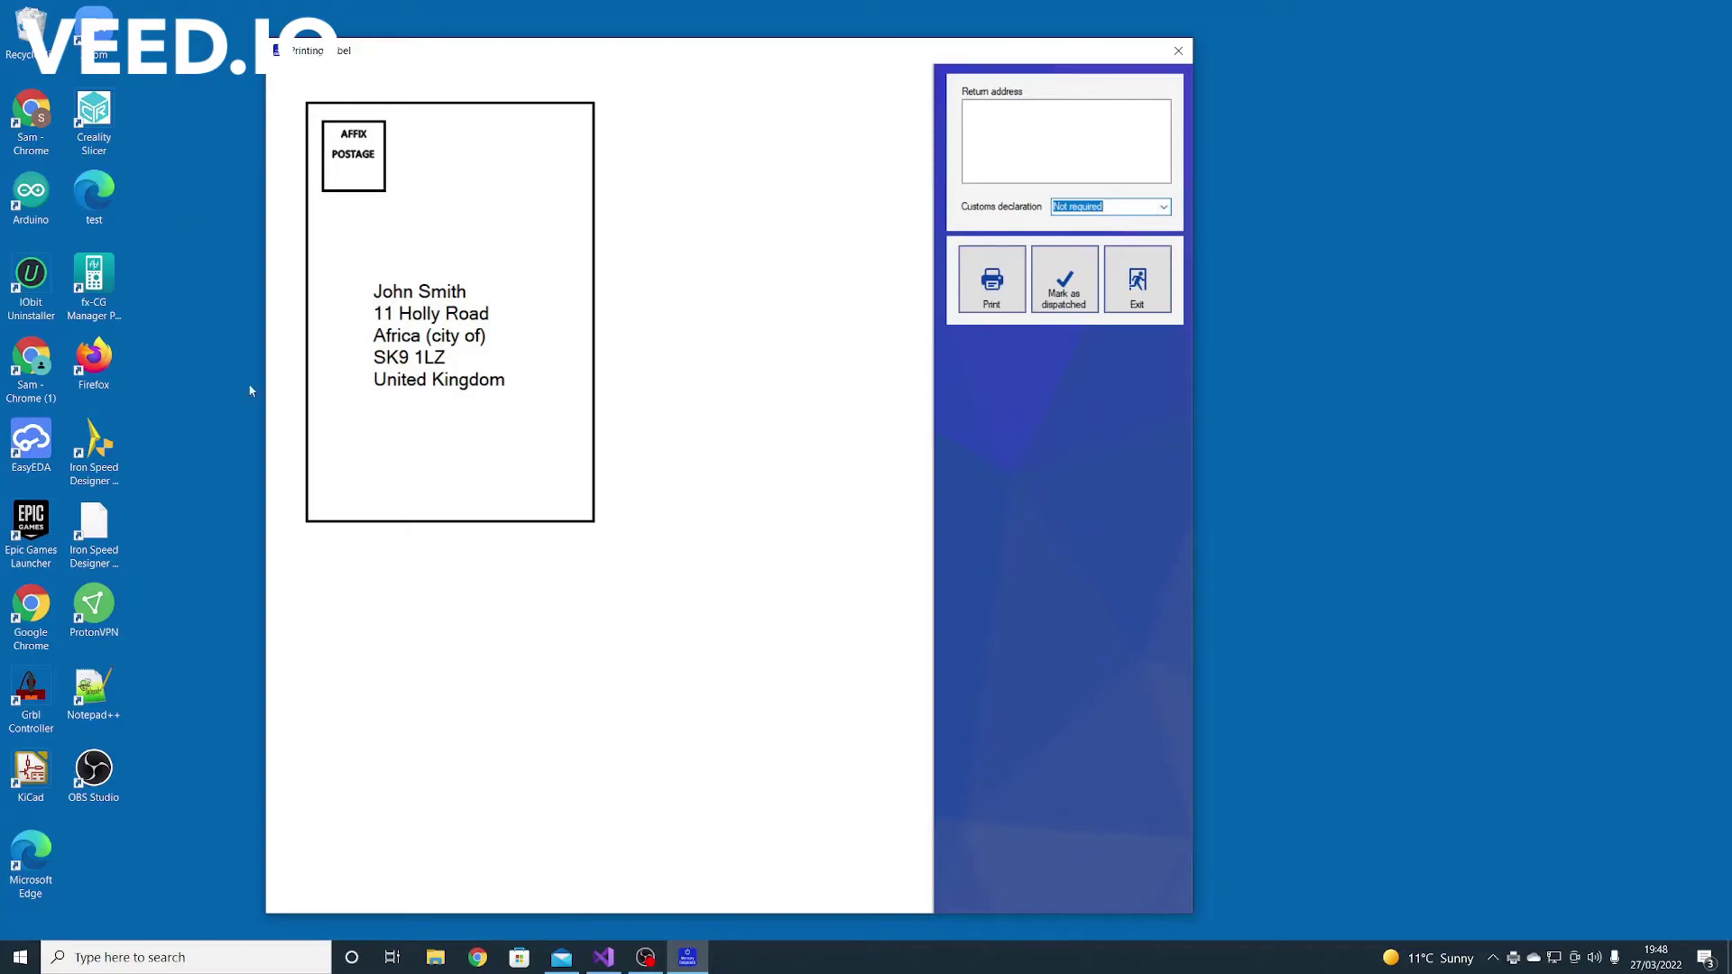
Enter return address 'The house' and print the address label
click(1047, 152)
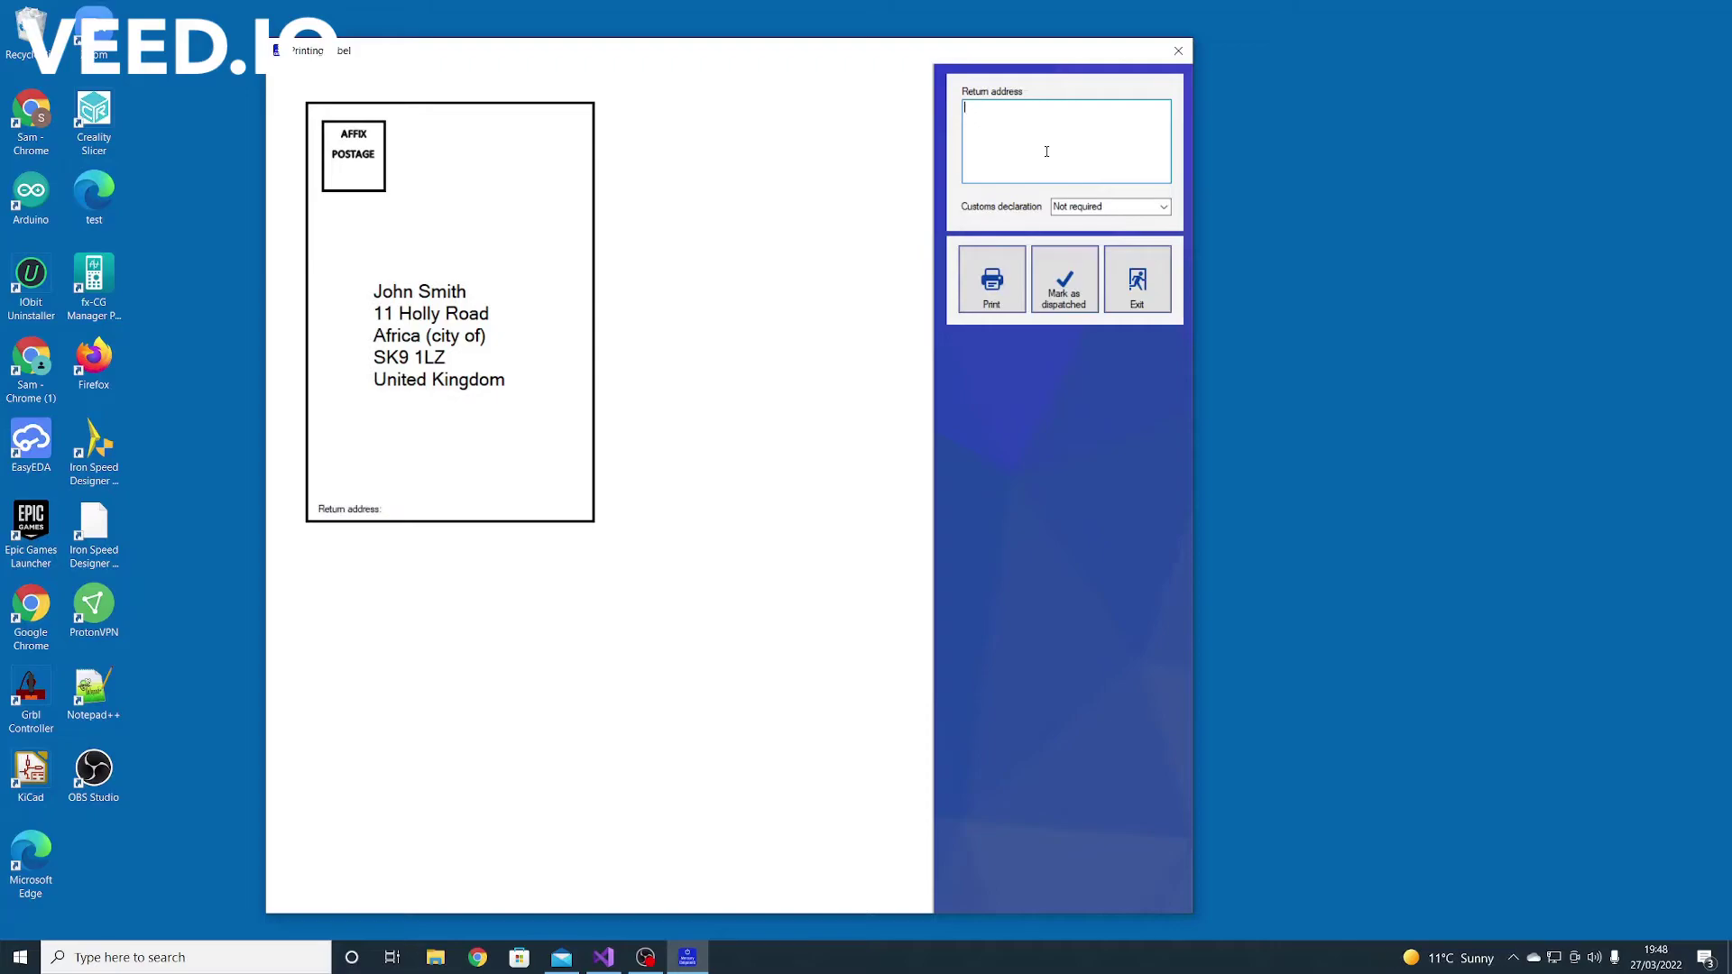
text(The house iof)
key(BackSpace)
key(BackSpace)
key(BackSpace)
click(1020, 289)
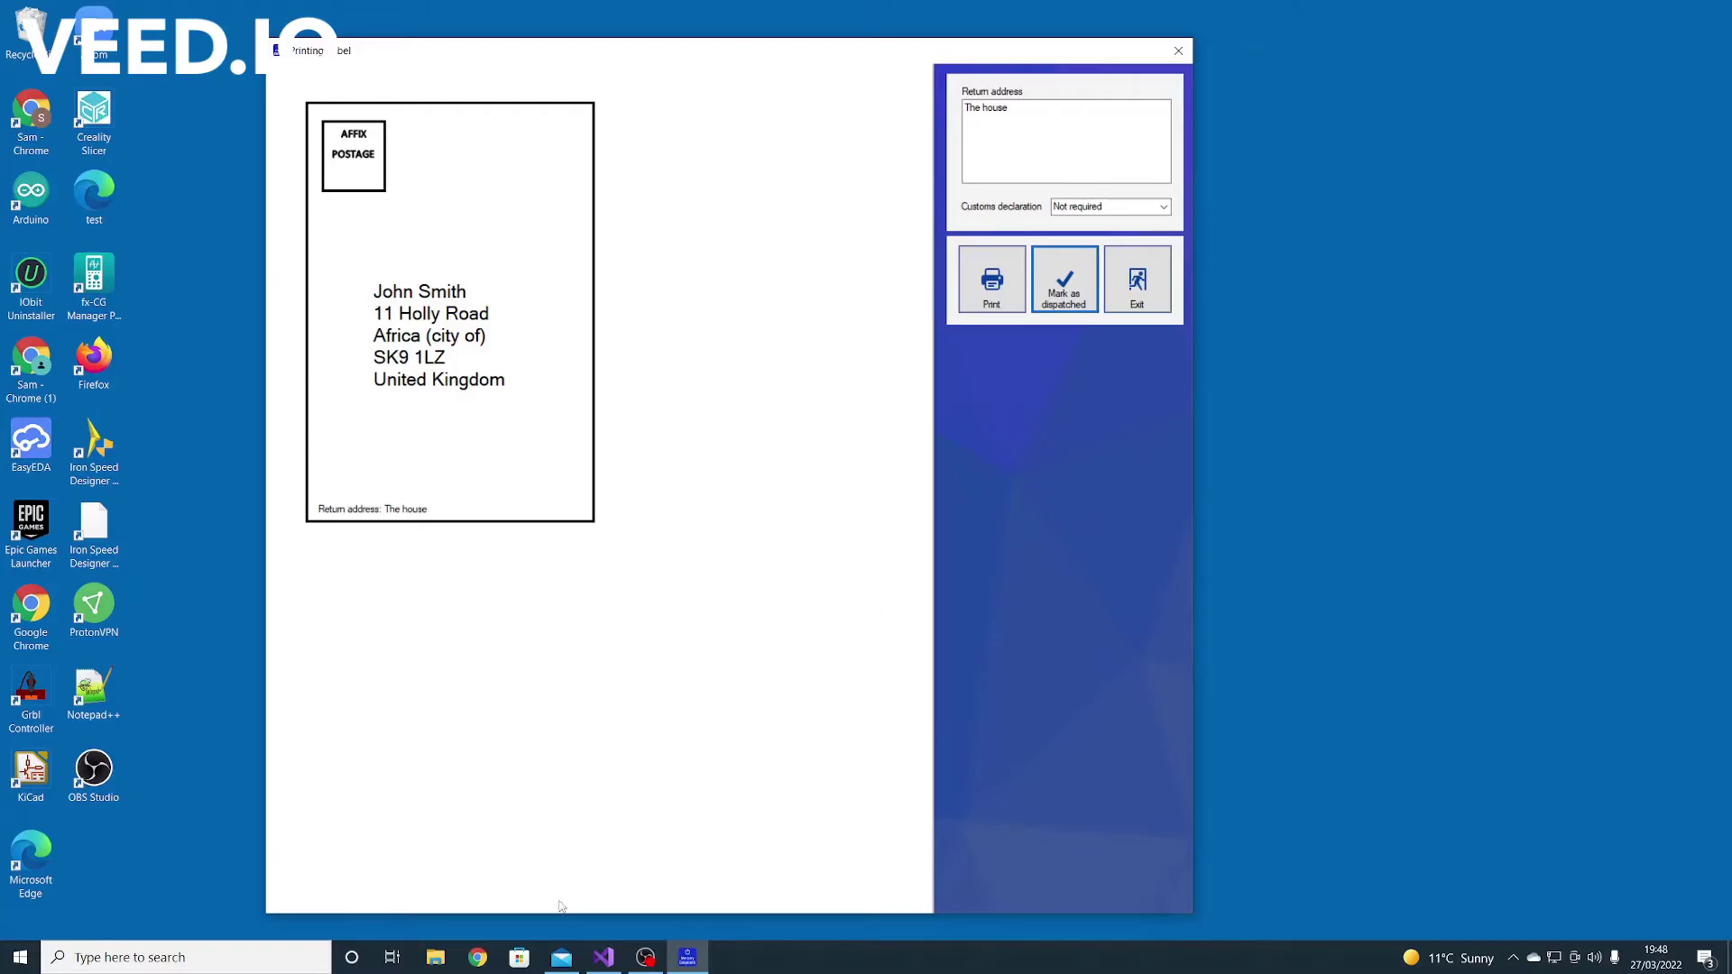
click(562, 957)
Sync Mail, read the 'Your order has been dispatched!' email, minimise Mail, and exit the label window
click(494, 47)
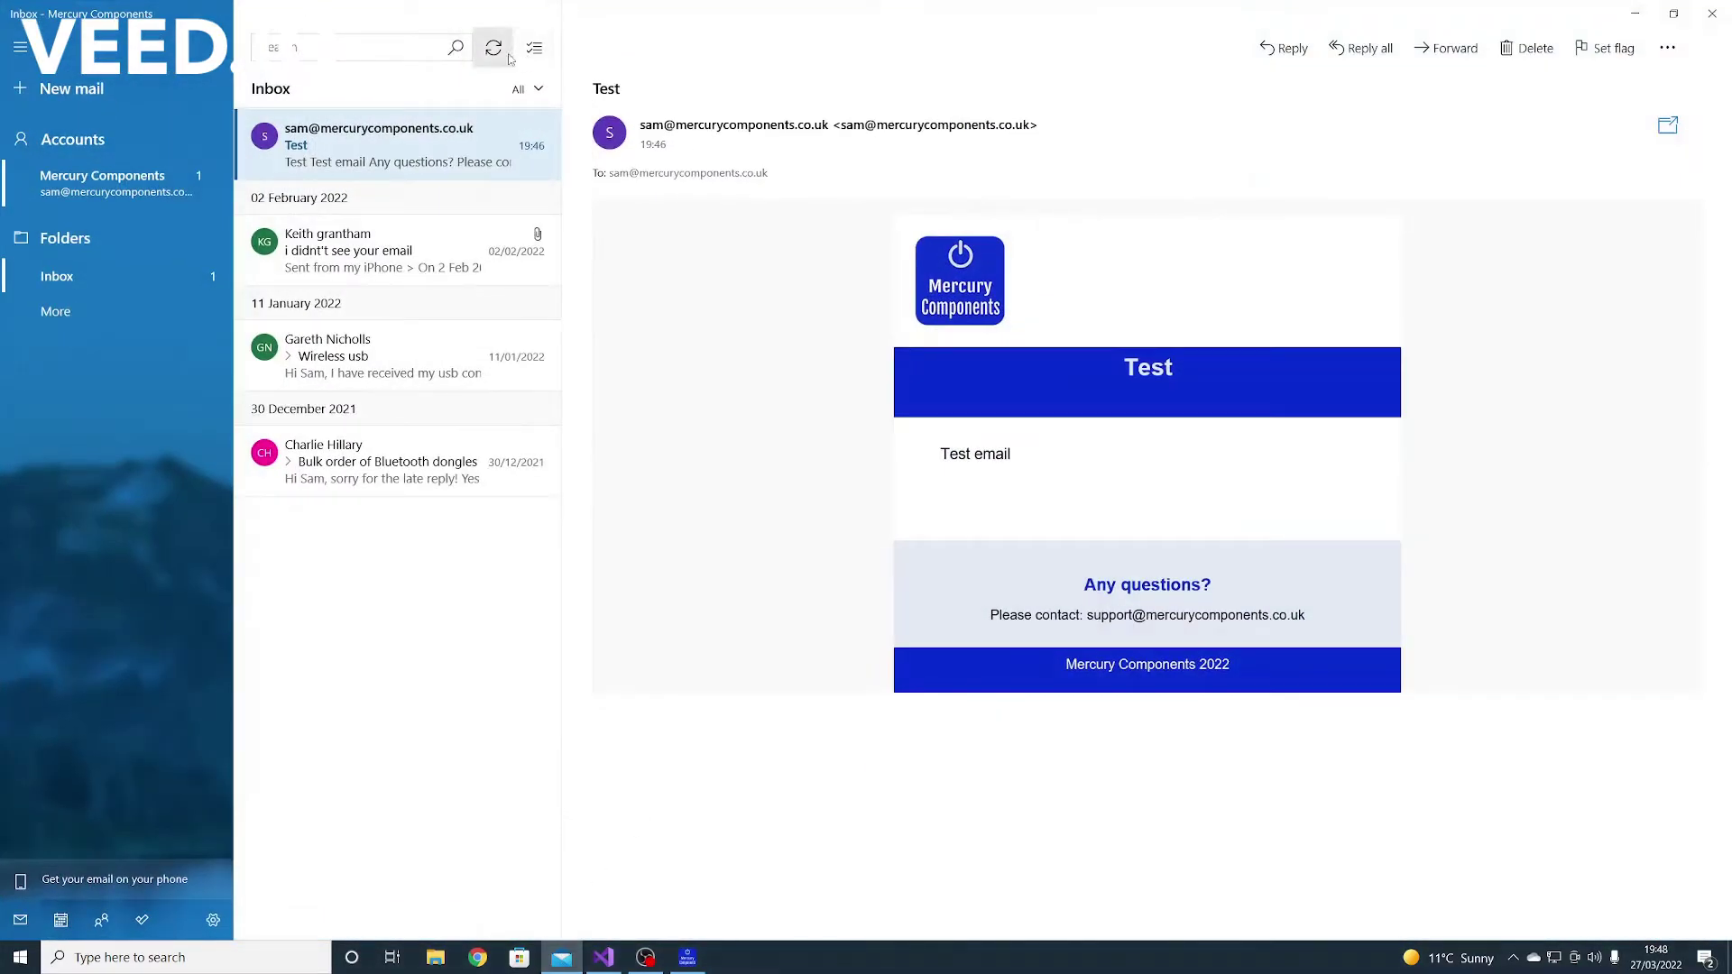
click(360, 144)
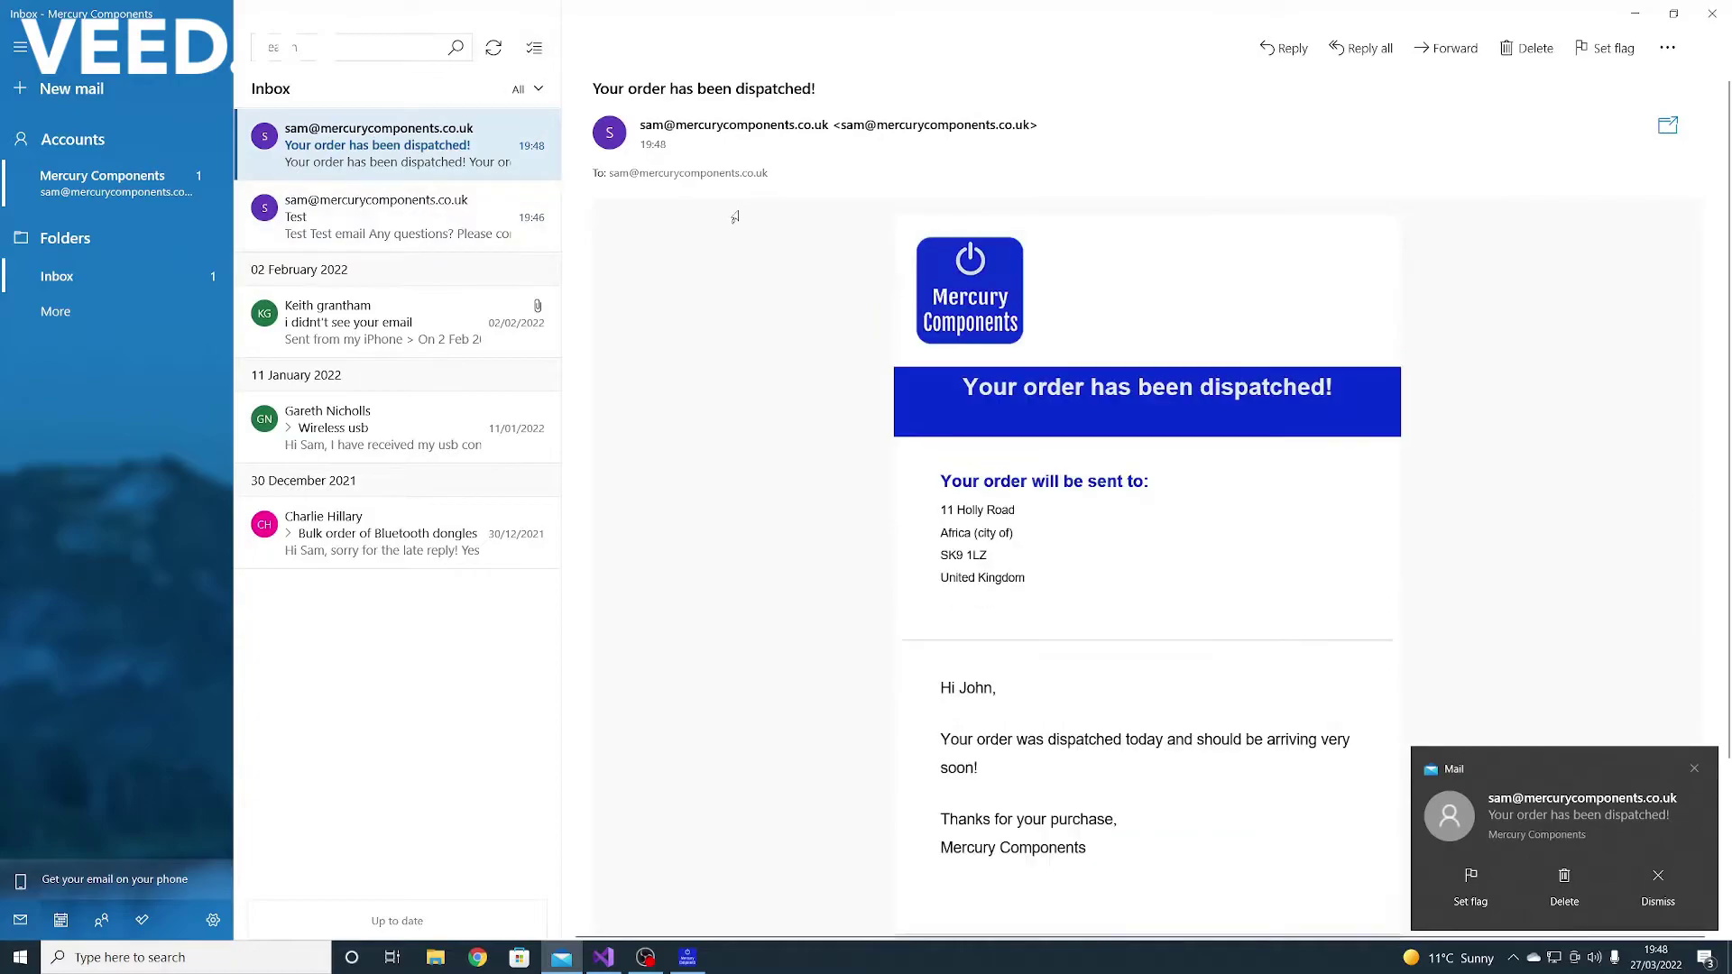
scroll(797, 367, down, 2)
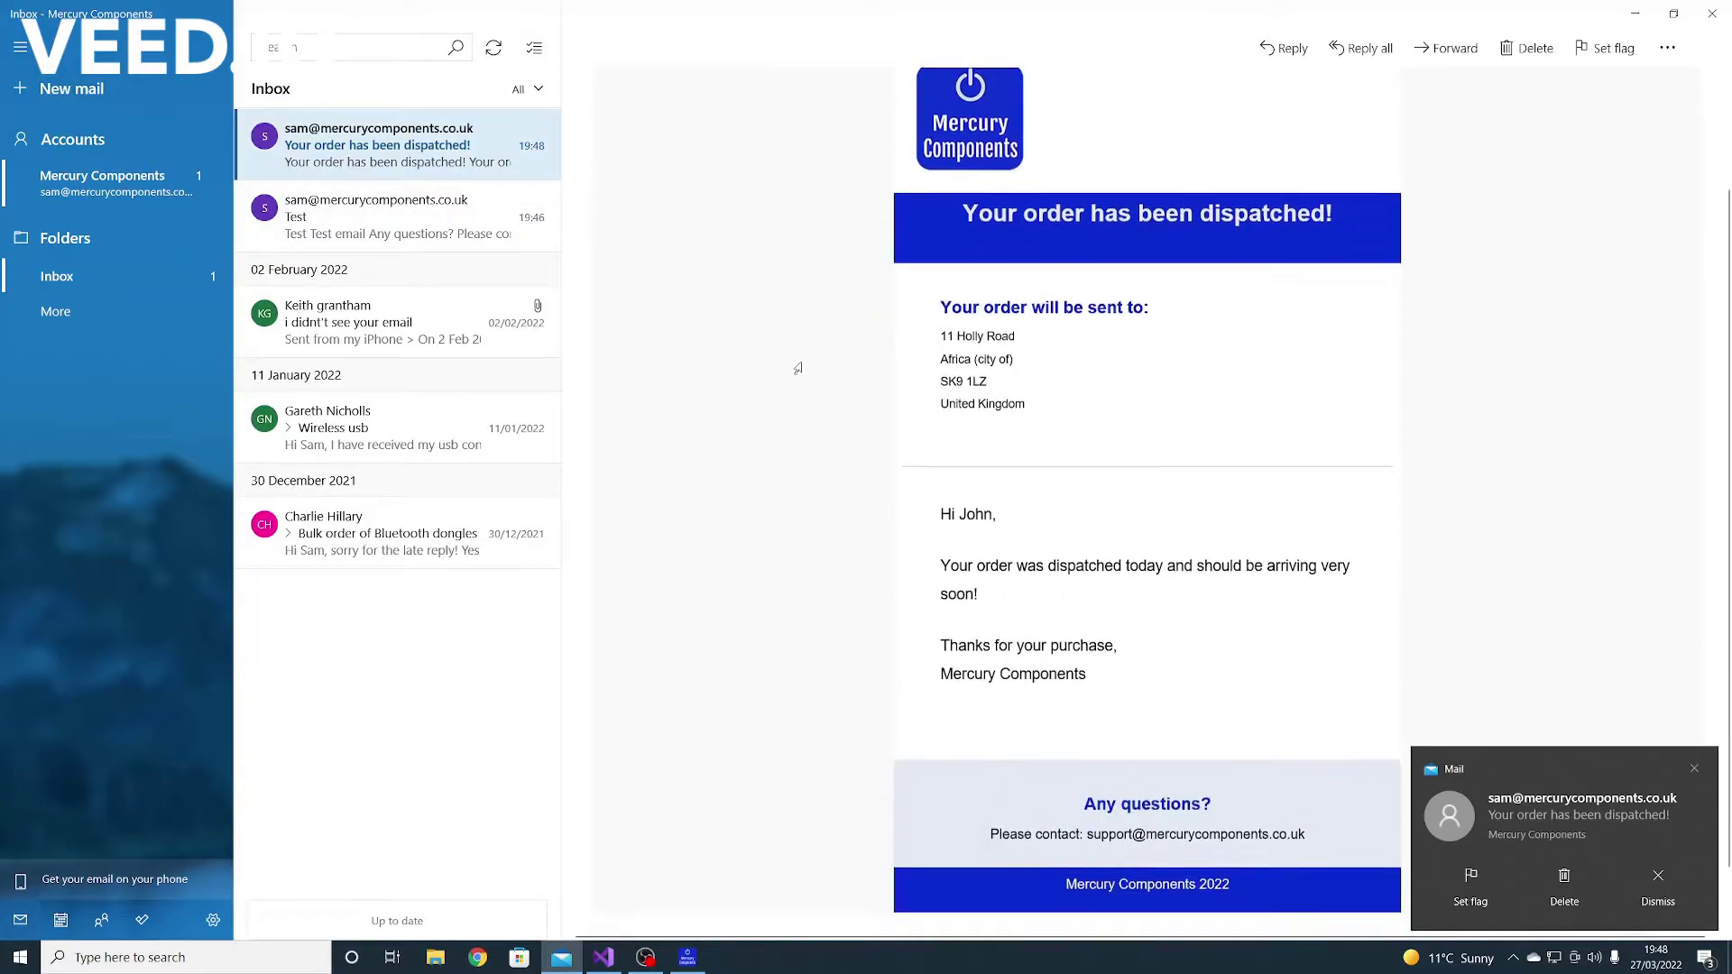
scroll(903, 379, up, 1)
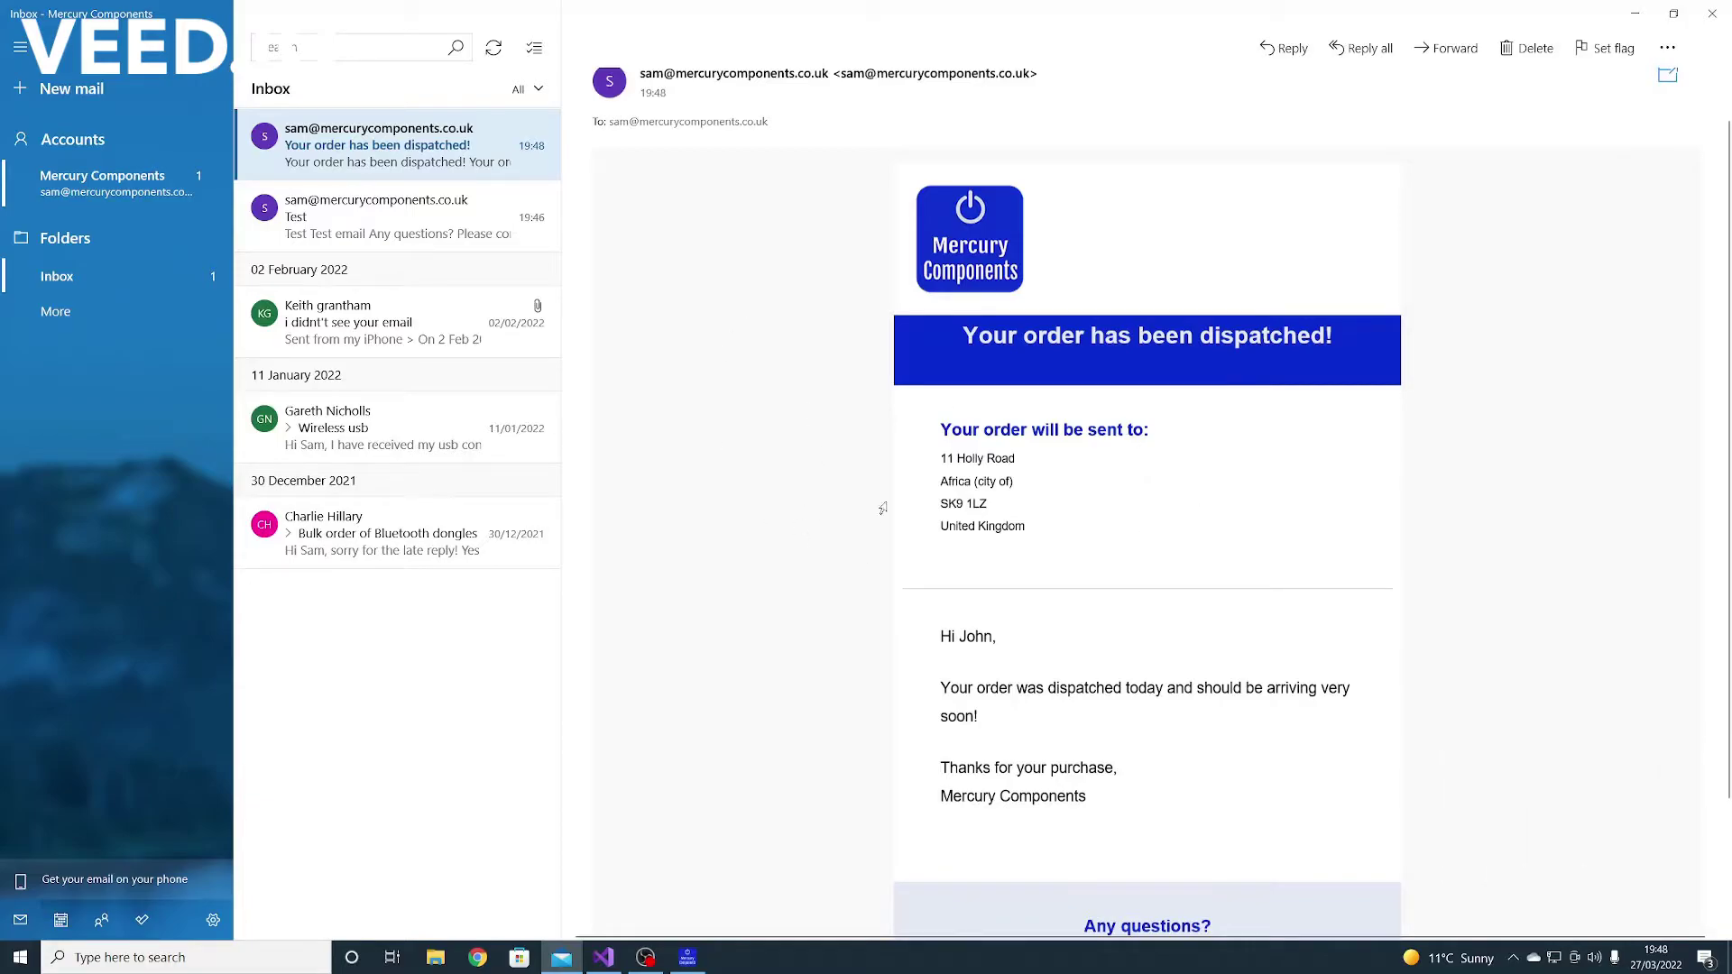
scroll(982, 540, down, 2)
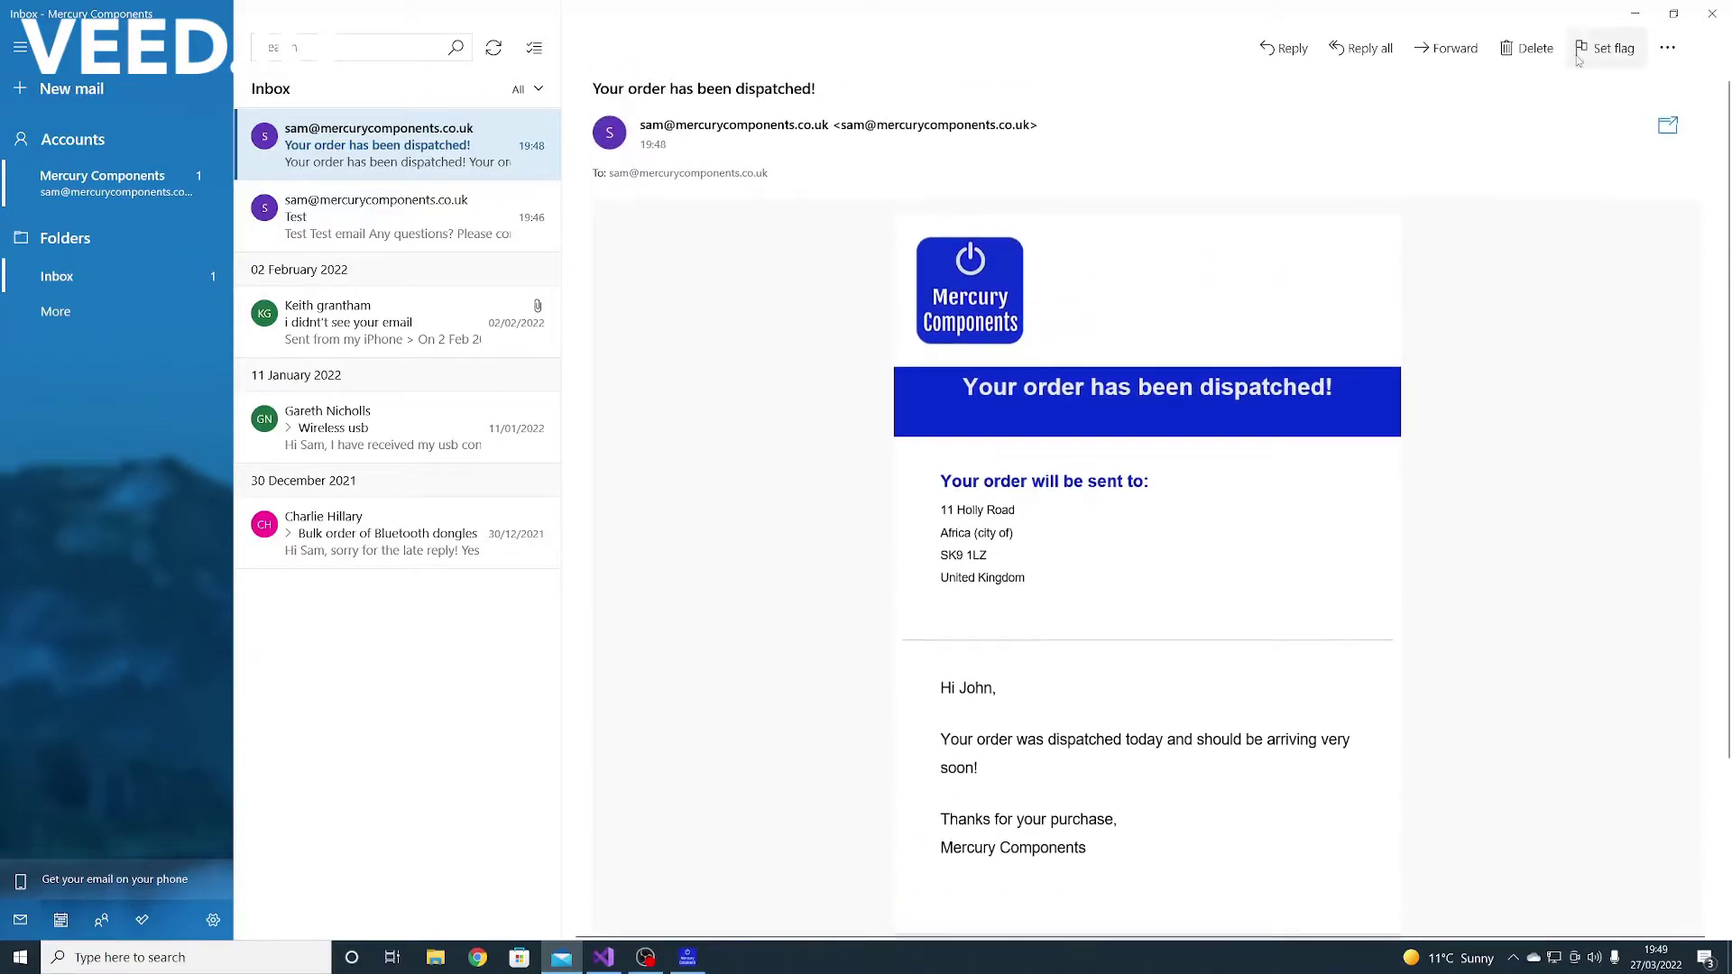
click(1634, 13)
click(1135, 284)
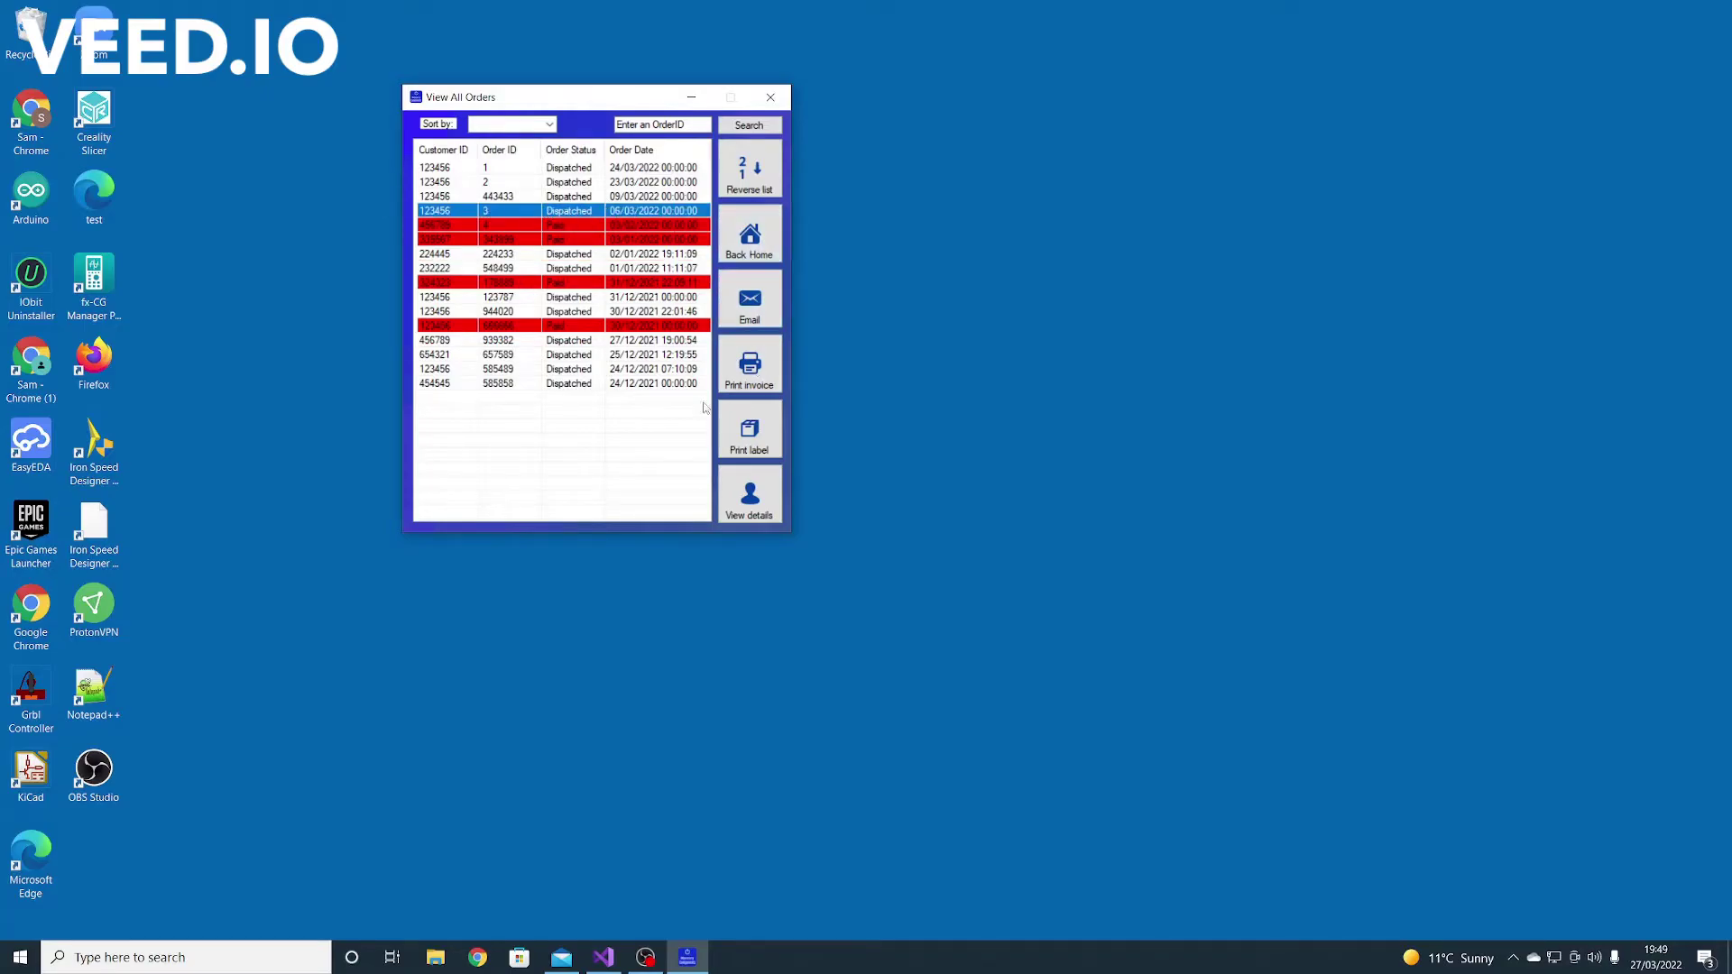
Check order 657589's details, then return Home and open the Message Centre
key(Down)
key(Down)
key(Down)
key(Down)
key(Down)
key(Down)
key(Down)
key(Down)
key(Down)
key(Down)
key(Down)
key(Down)
click(557, 356)
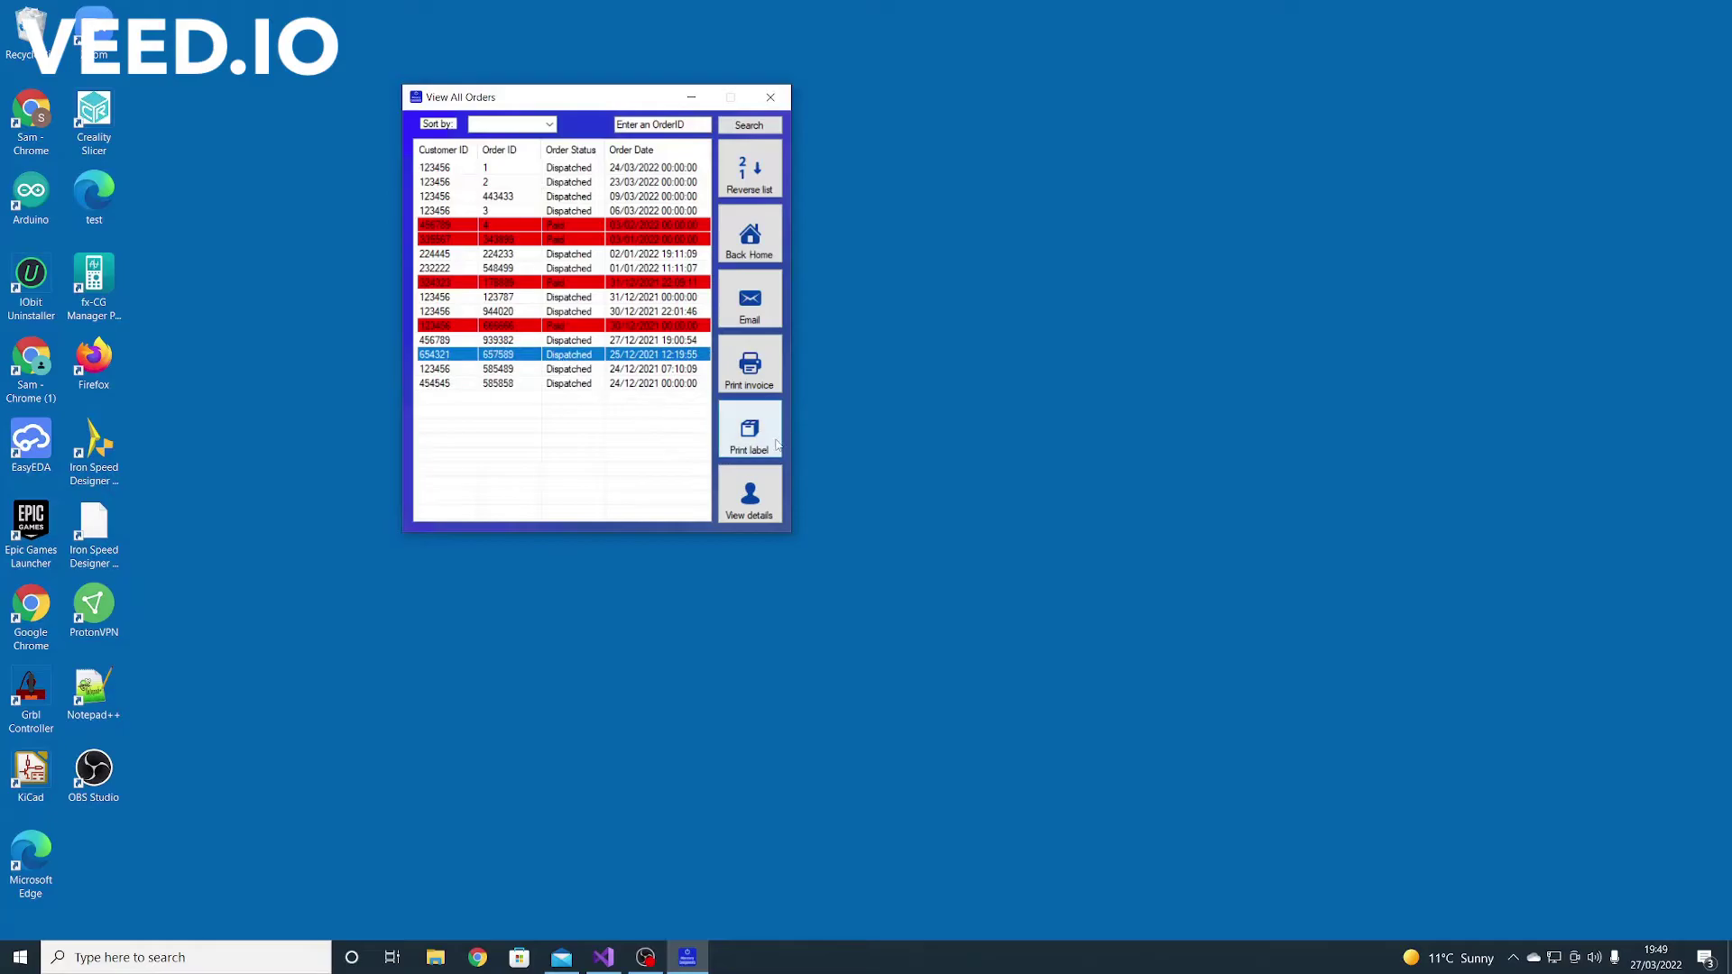
click(750, 495)
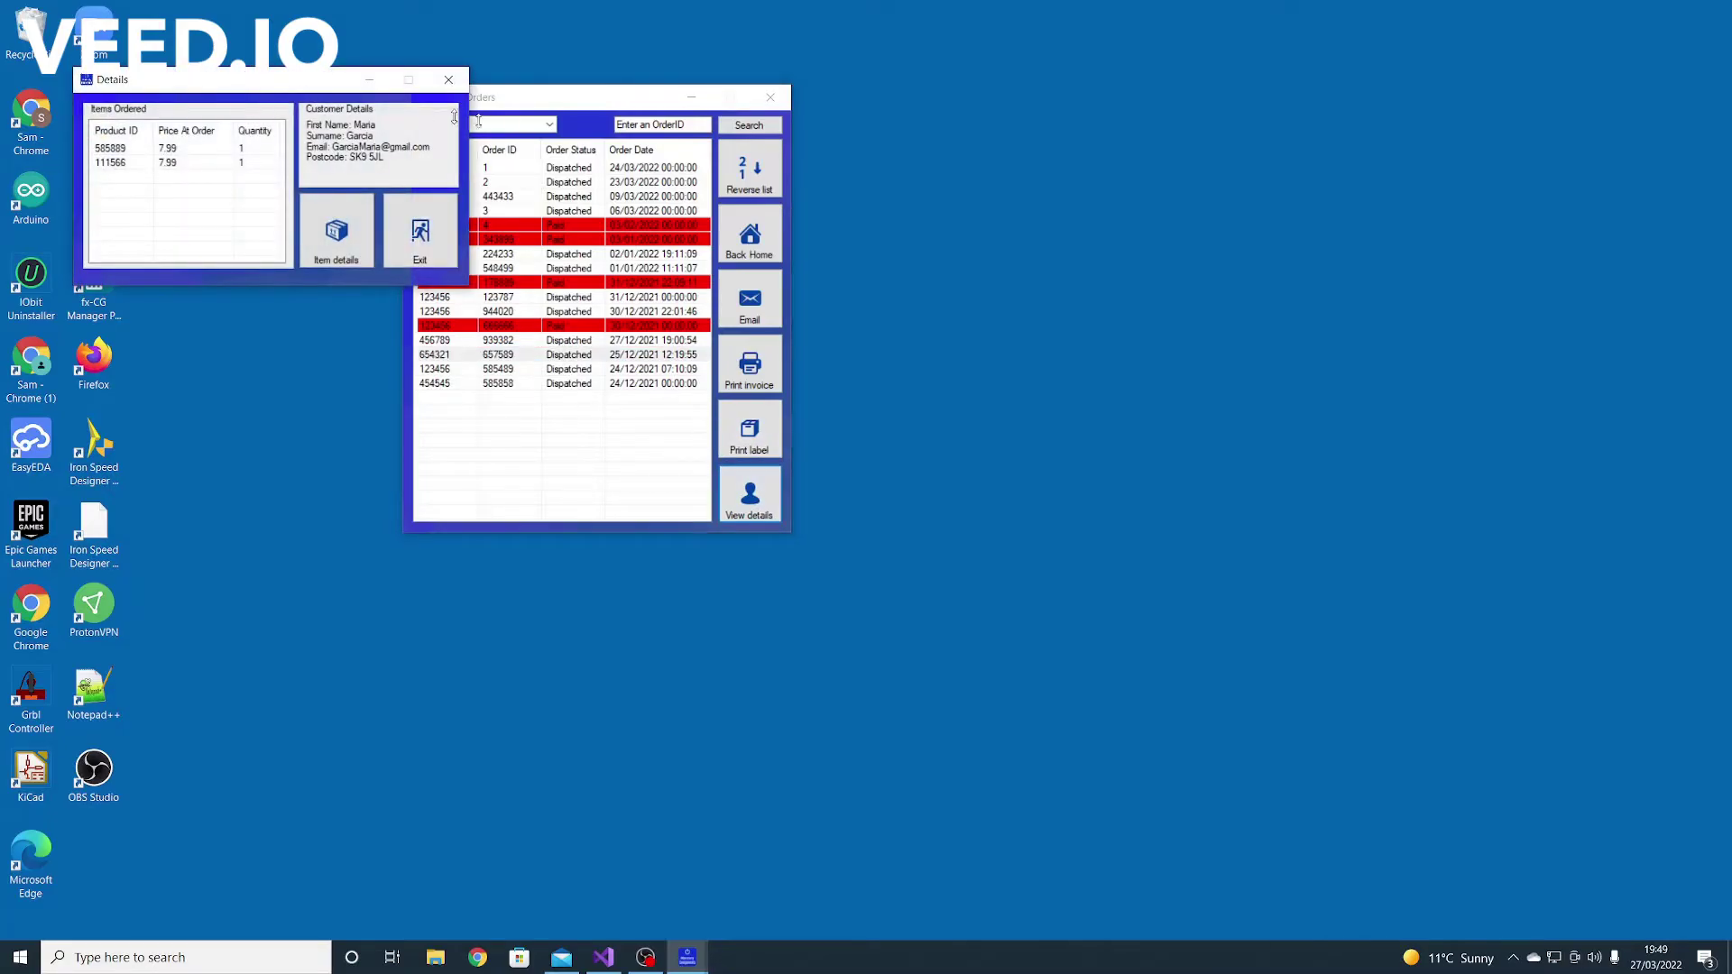
click(448, 79)
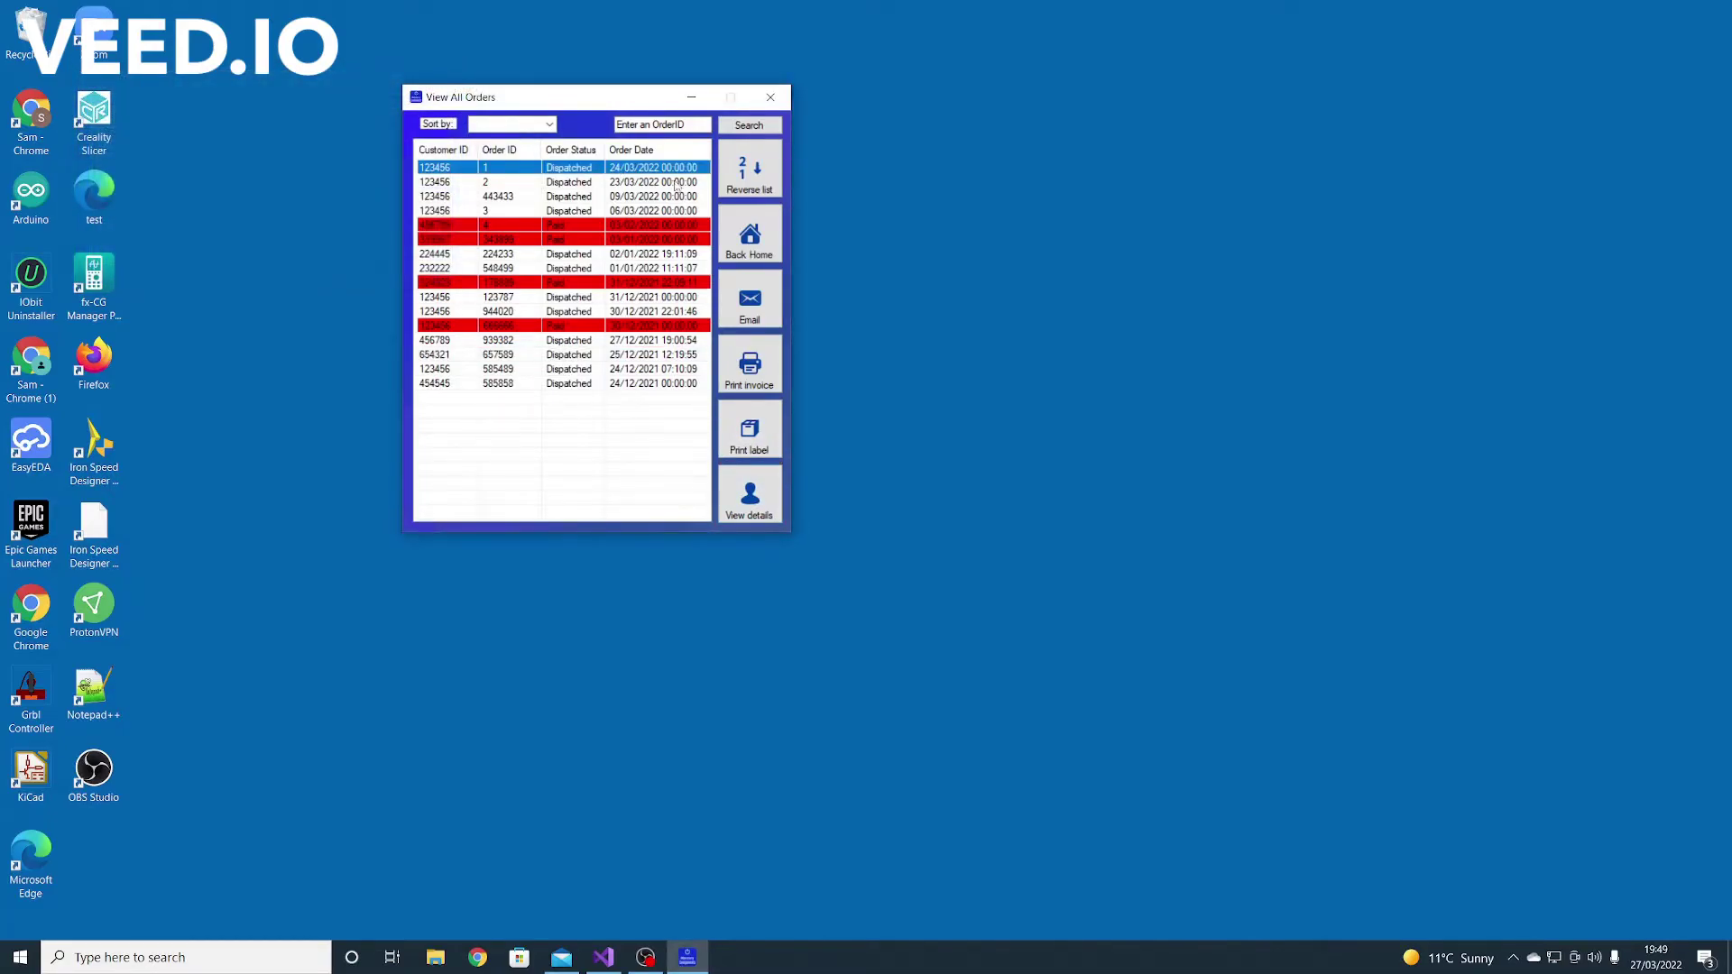
click(748, 251)
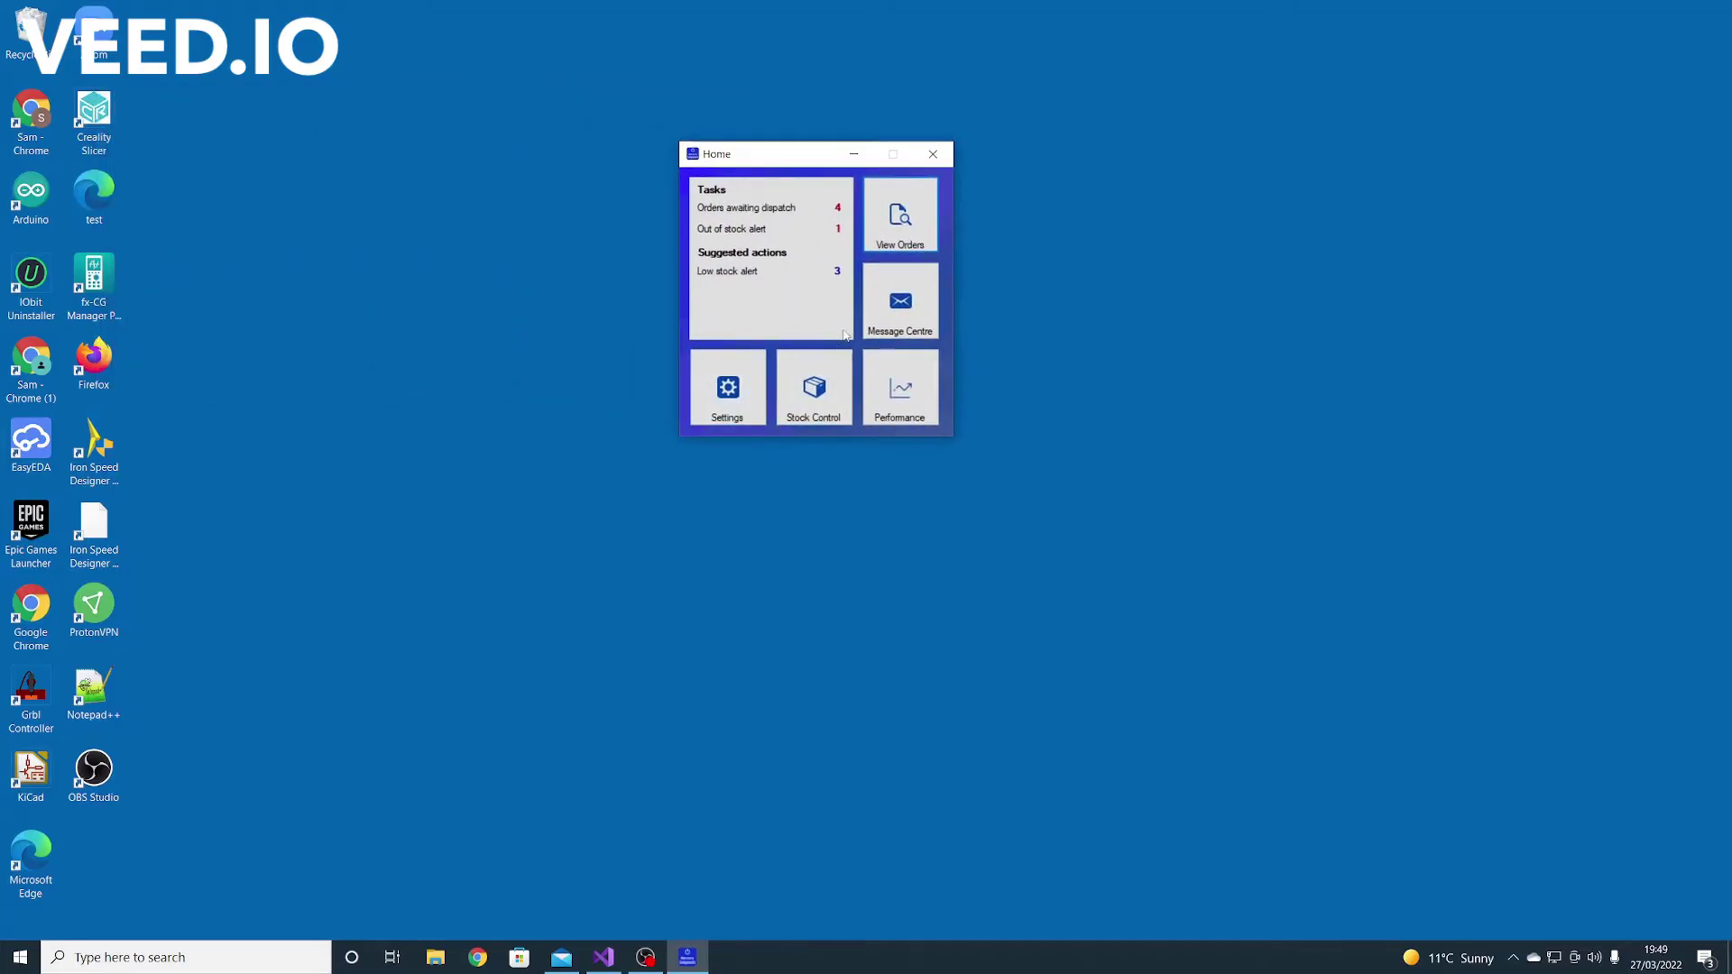
click(902, 313)
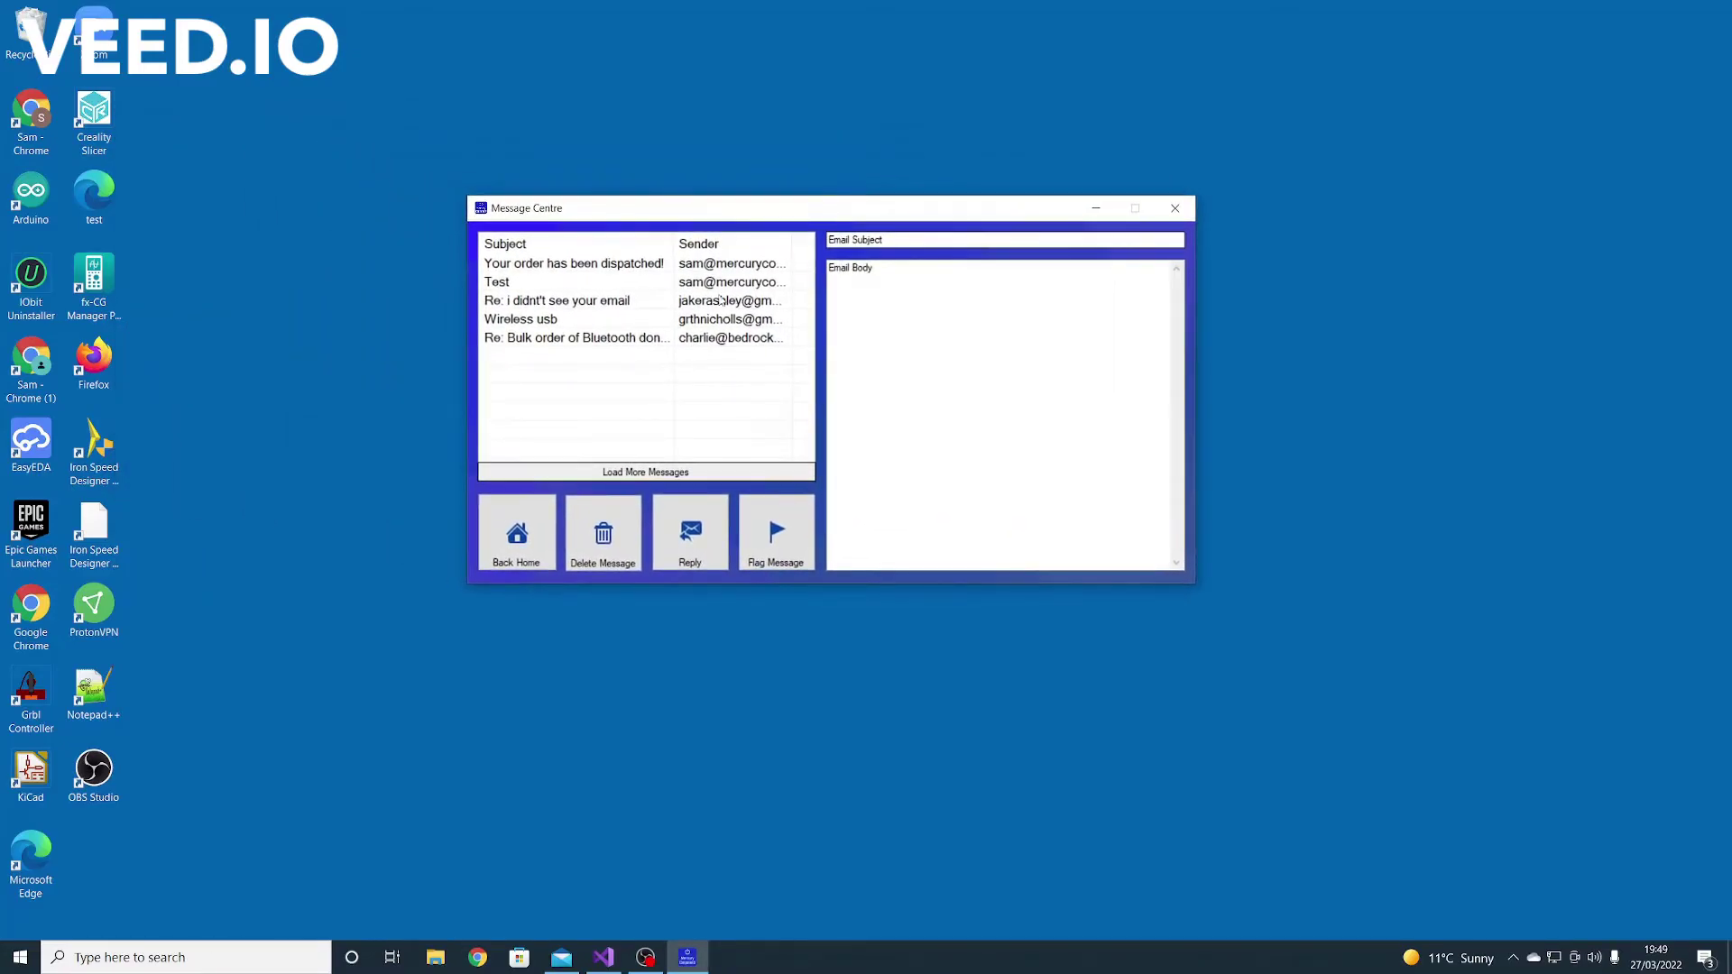
Show the Wireless usb message and start a reply to it
click(569, 286)
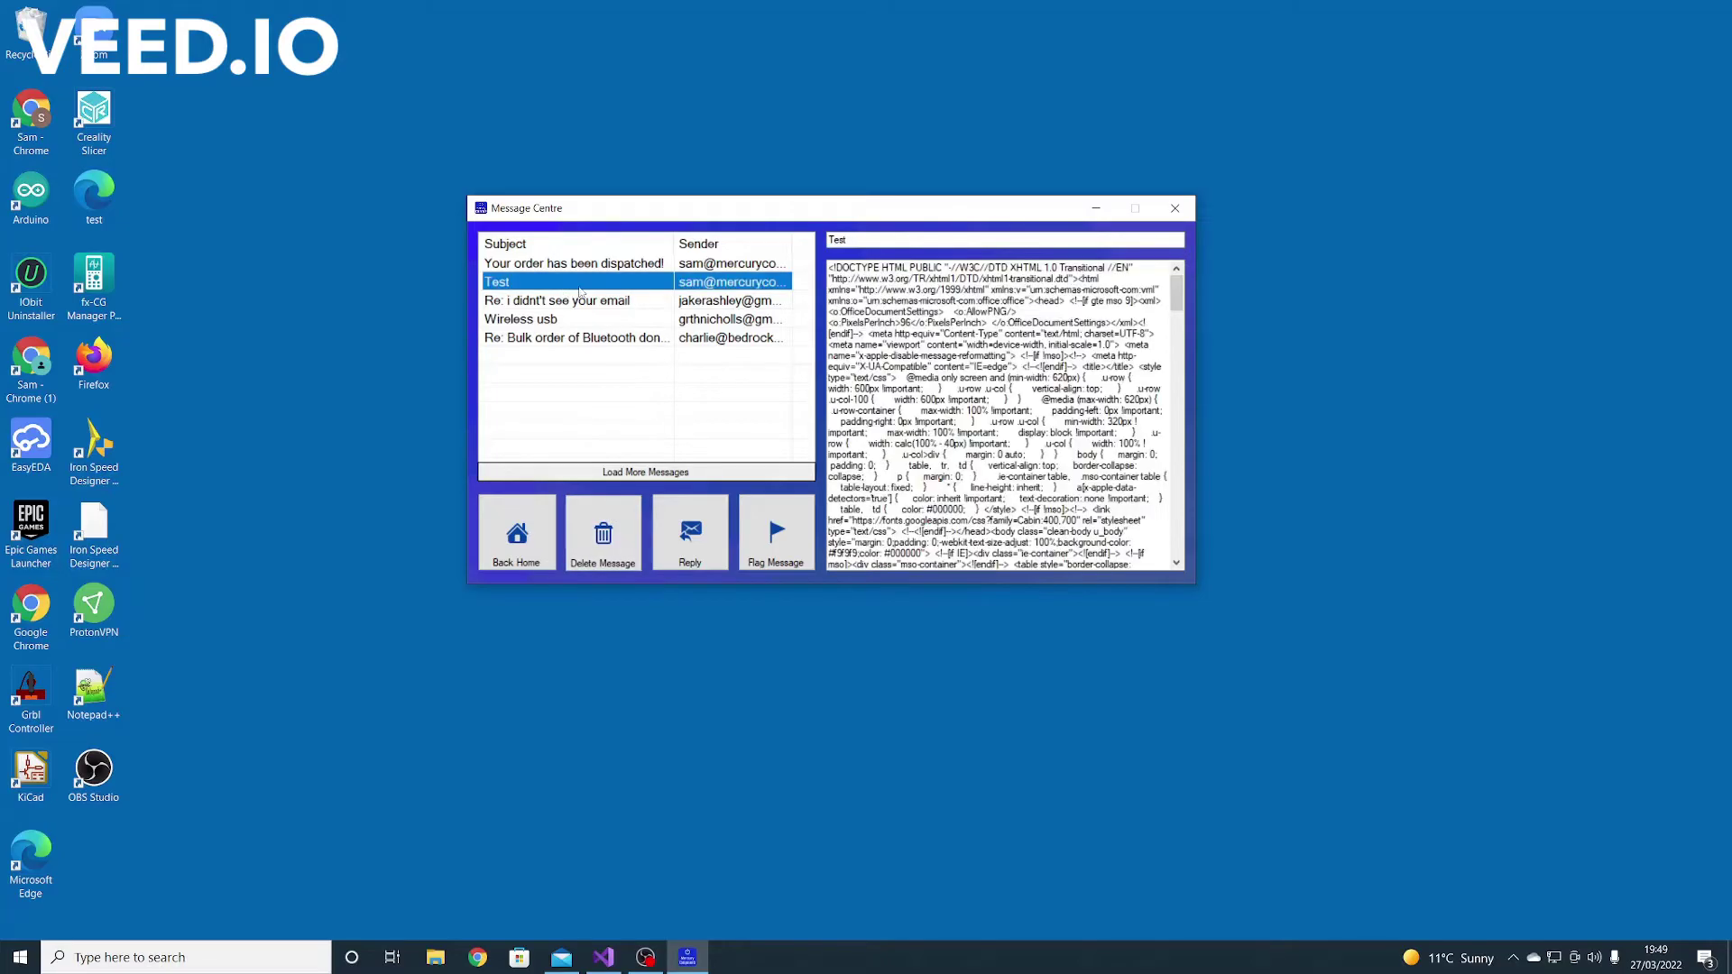
click(658, 320)
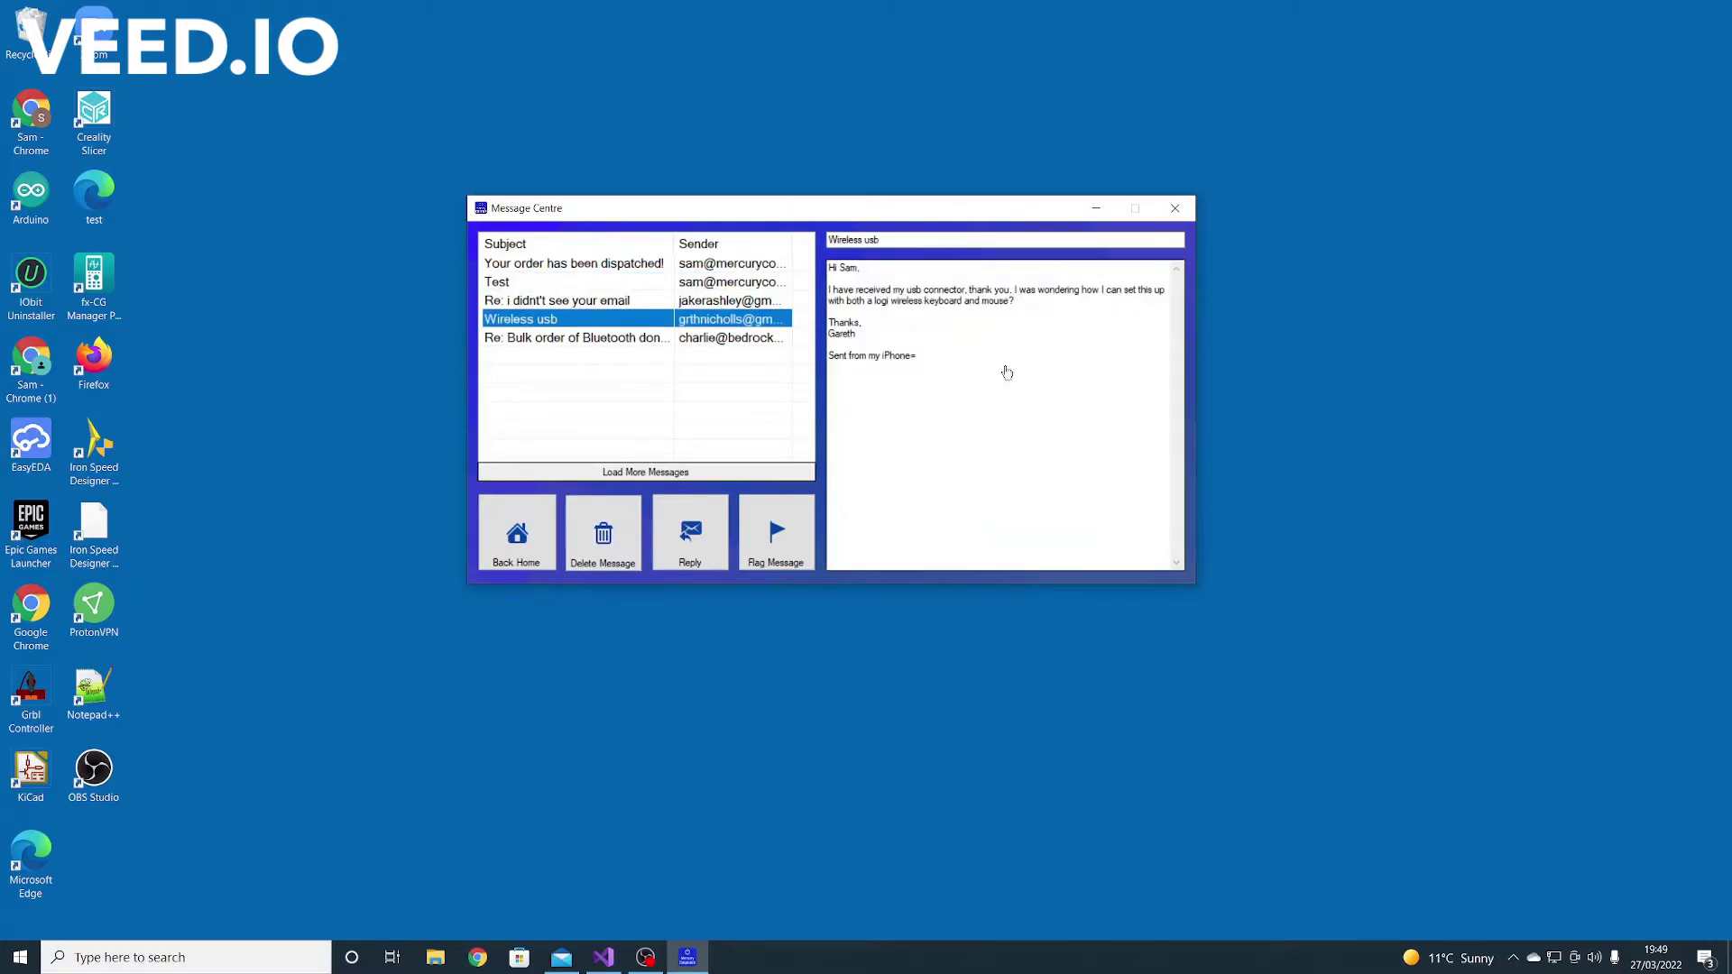
click(691, 537)
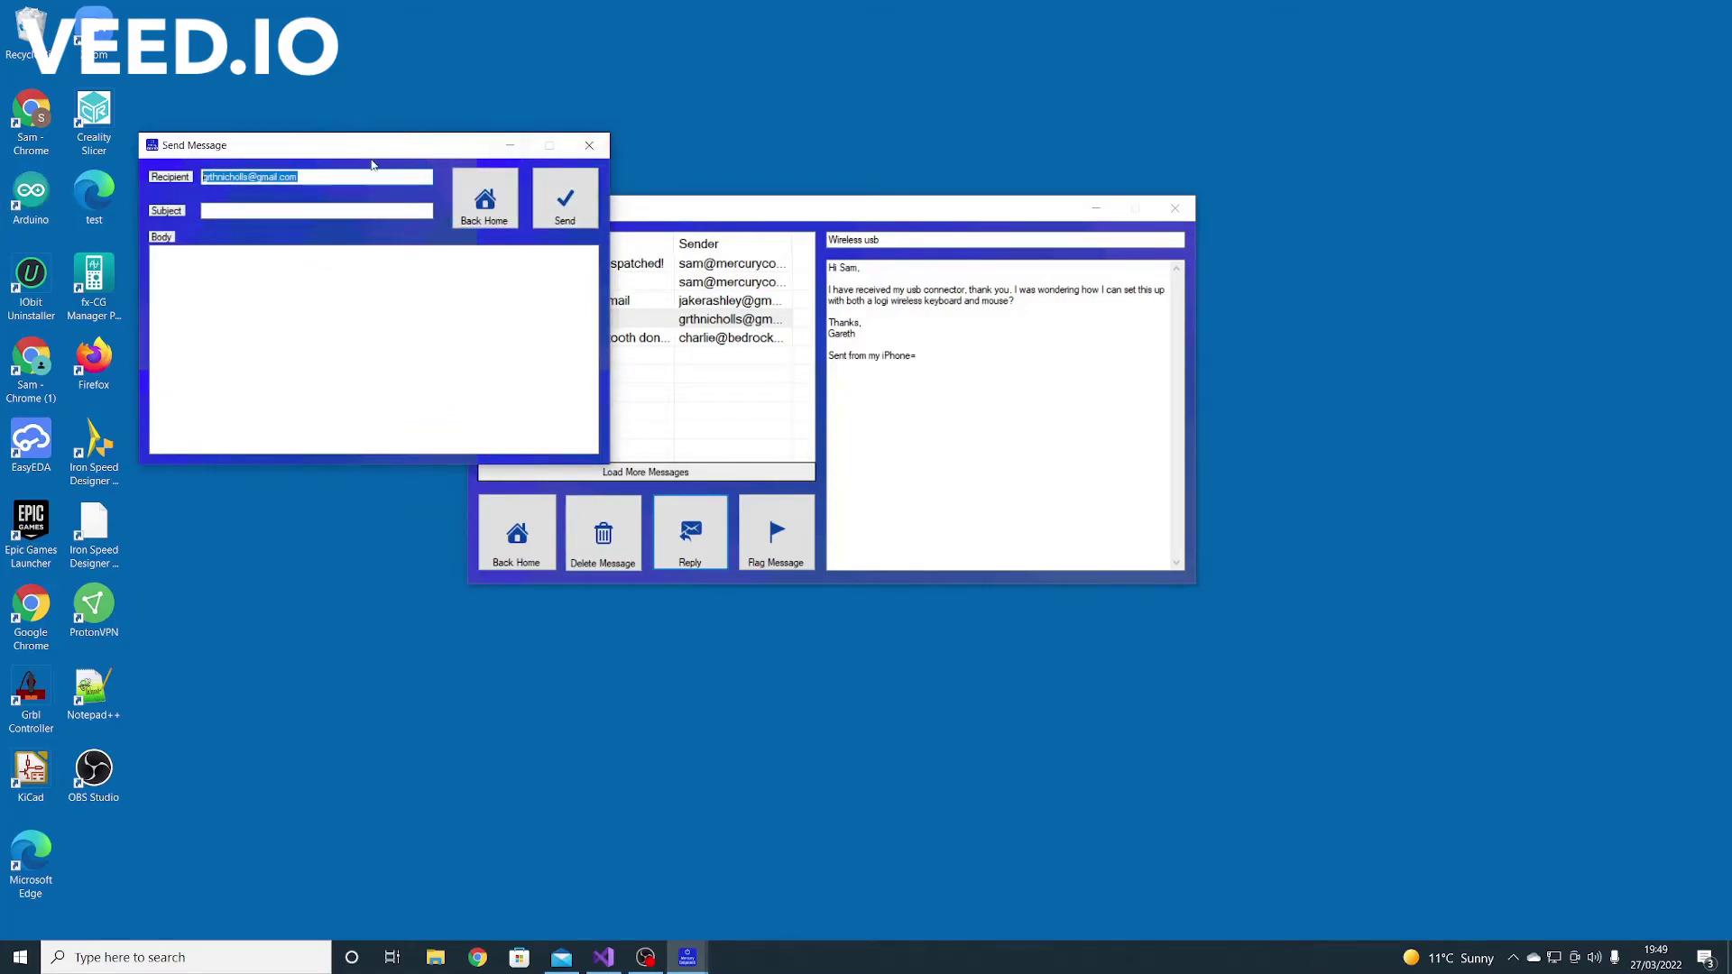
Discard that reply, start a fresh one and select the whole recipient address
click(589, 145)
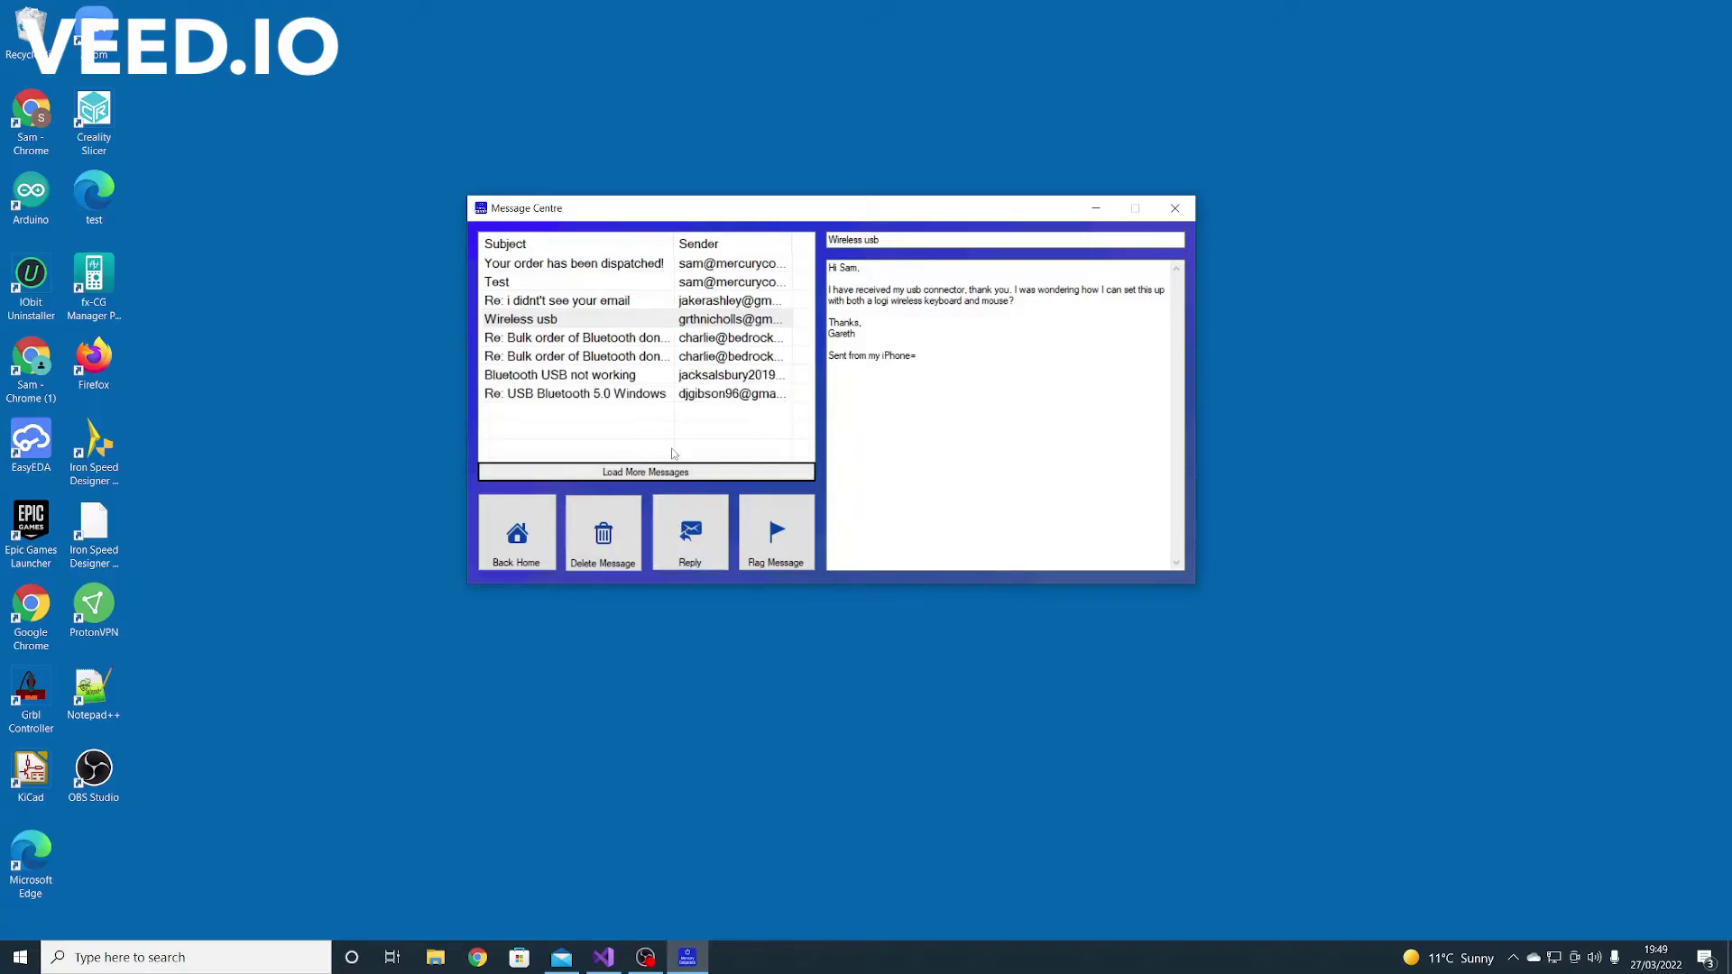
click(686, 532)
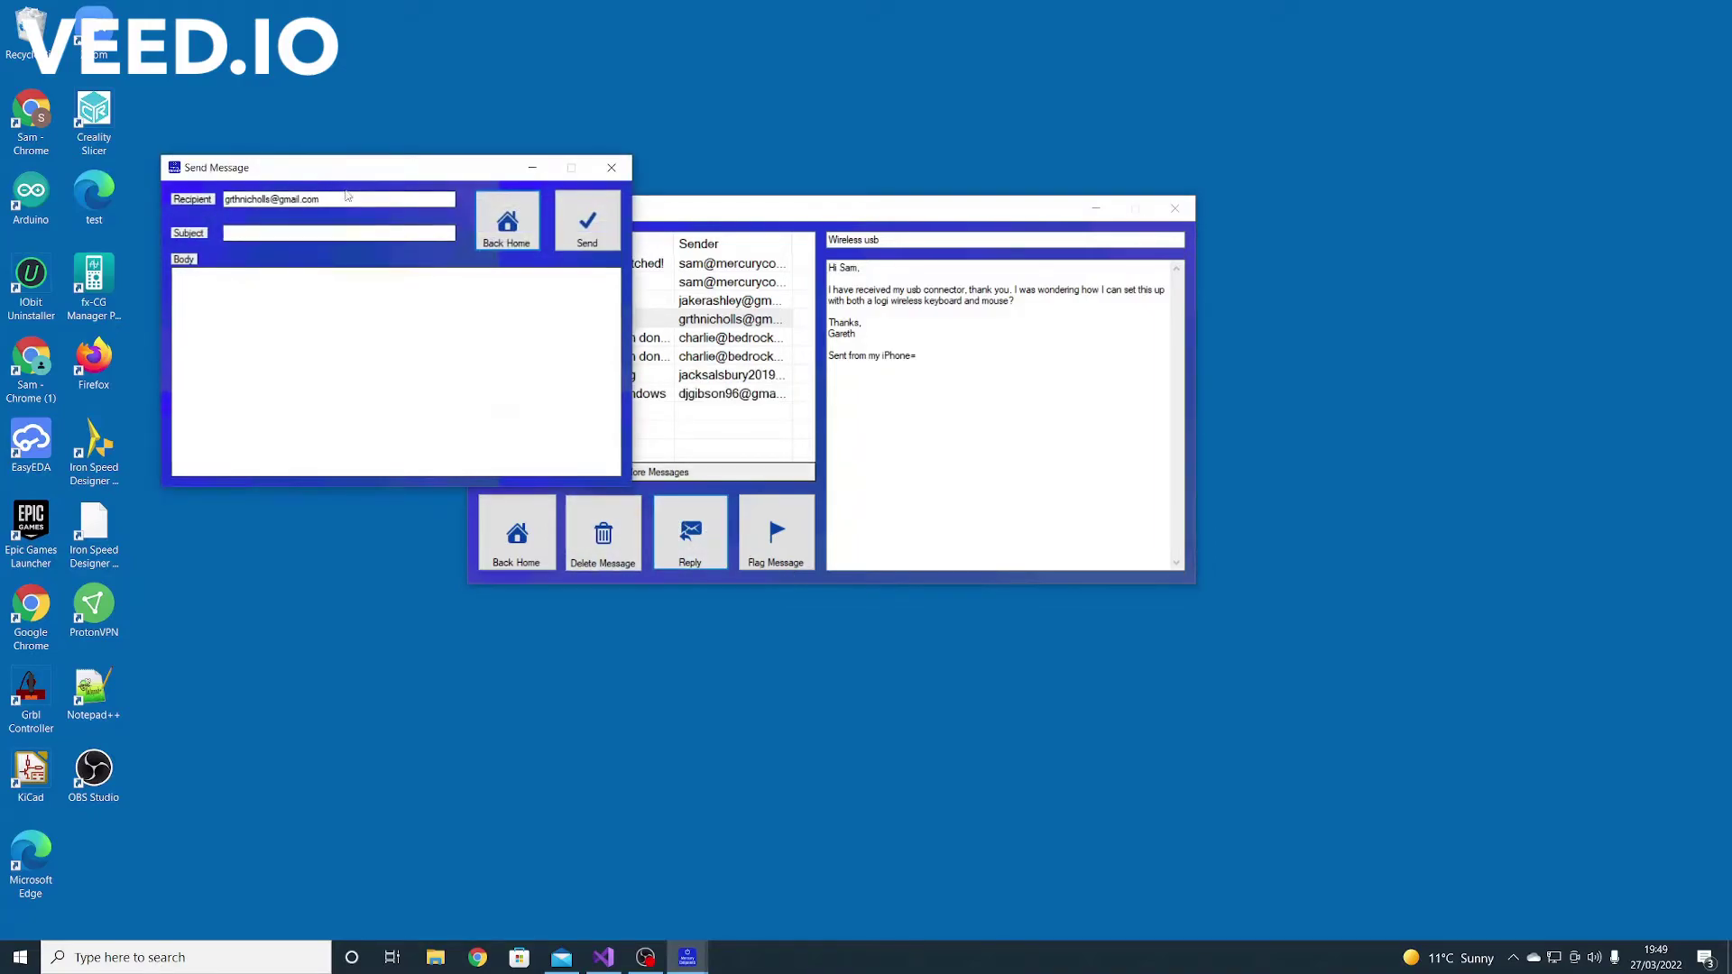
drag(388, 200, 153, 191)
Replace the recipient with a test e-mail address and enter subject and body 'test'
key(BackSpace)
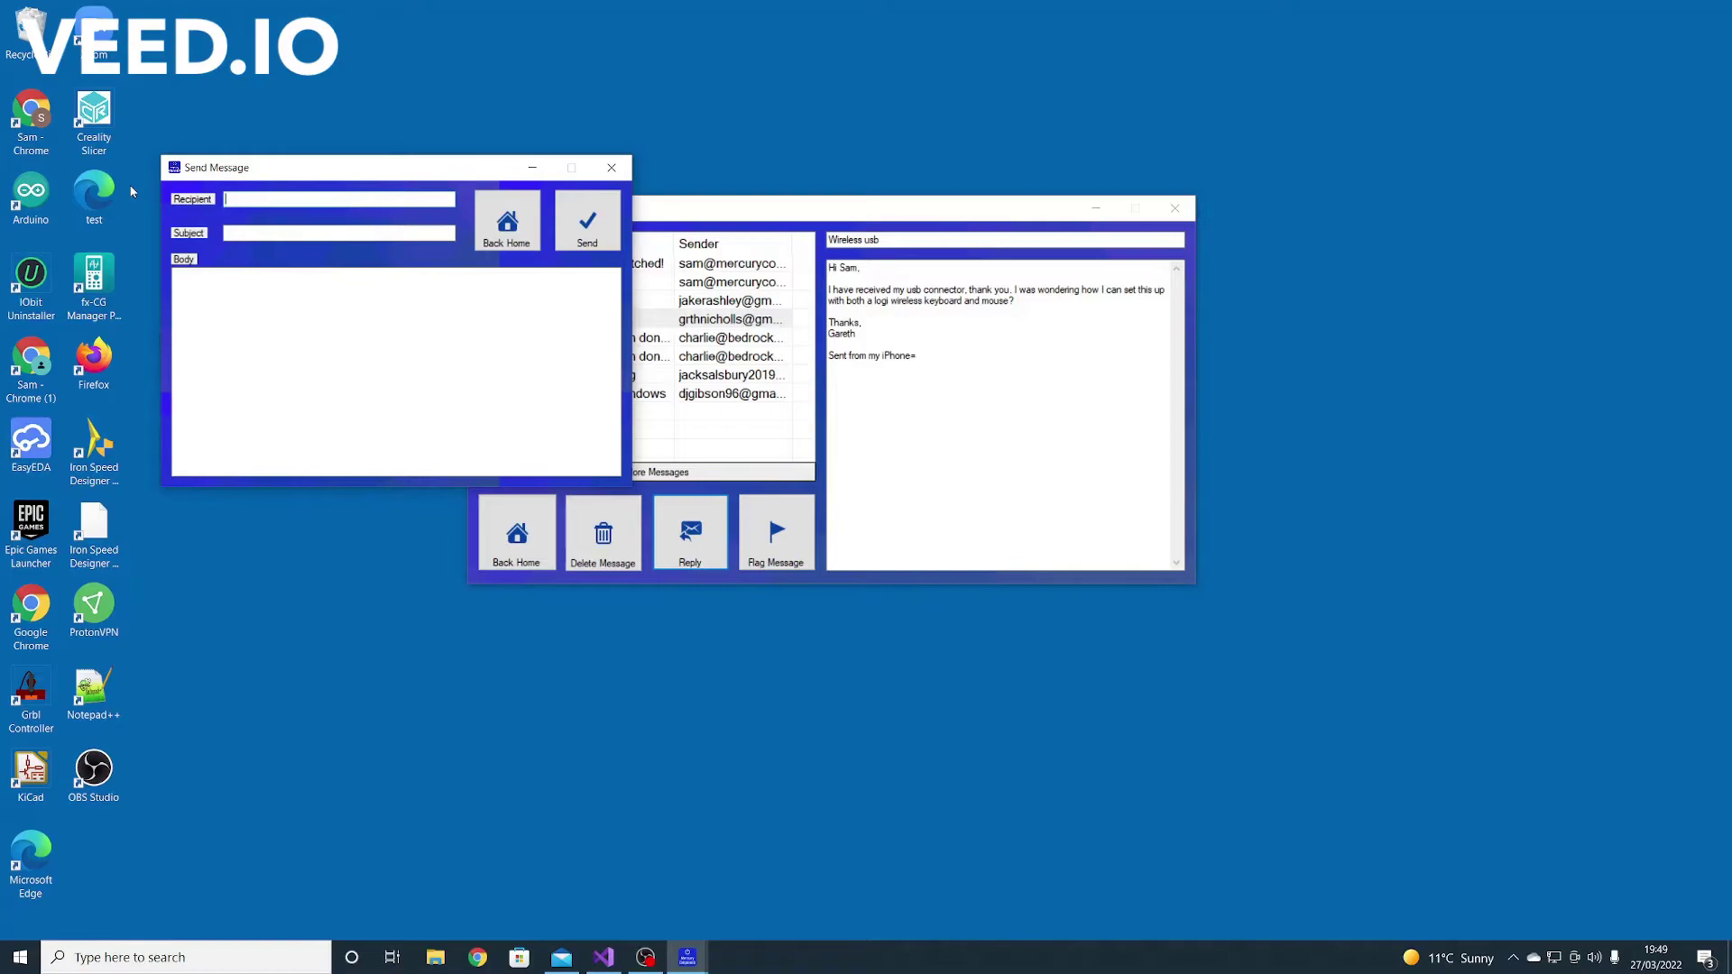
text(send)
text(am)
text(@tes)
text(t.com)
key(BackSpace)
key(BackSpace)
click(329, 234)
text(test)
click(259, 305)
text(te)
Try sending, dismiss the invalid-email warning, and edit the recipient address
click(587, 226)
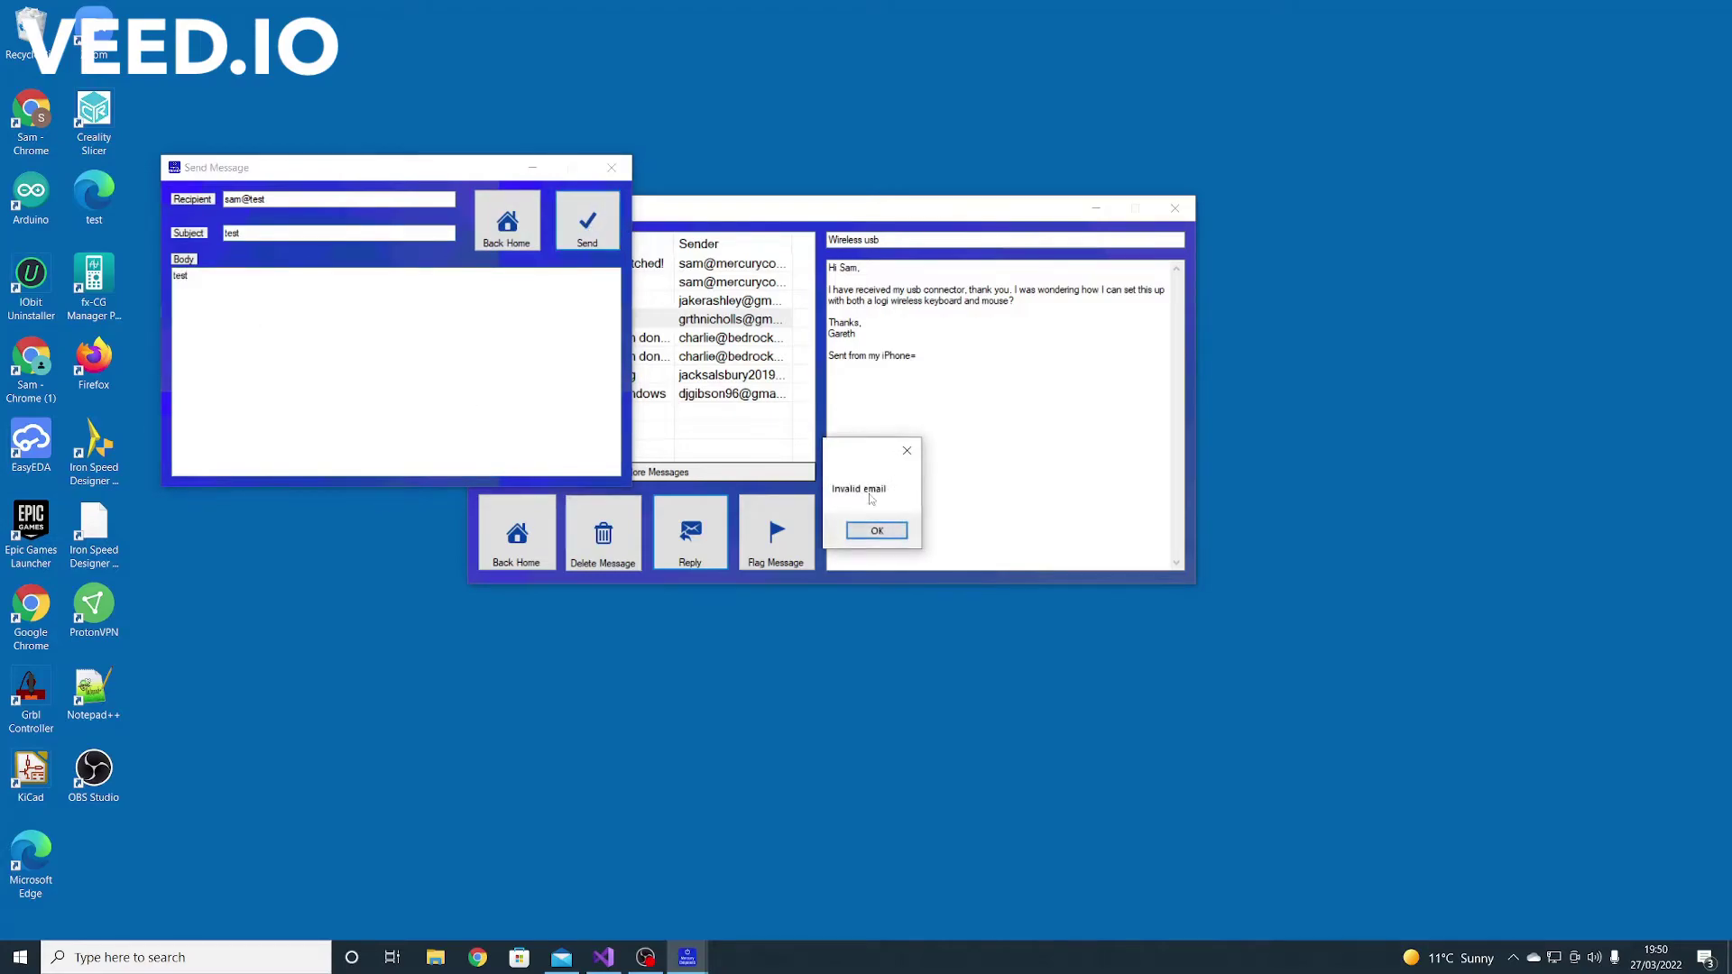
click(877, 531)
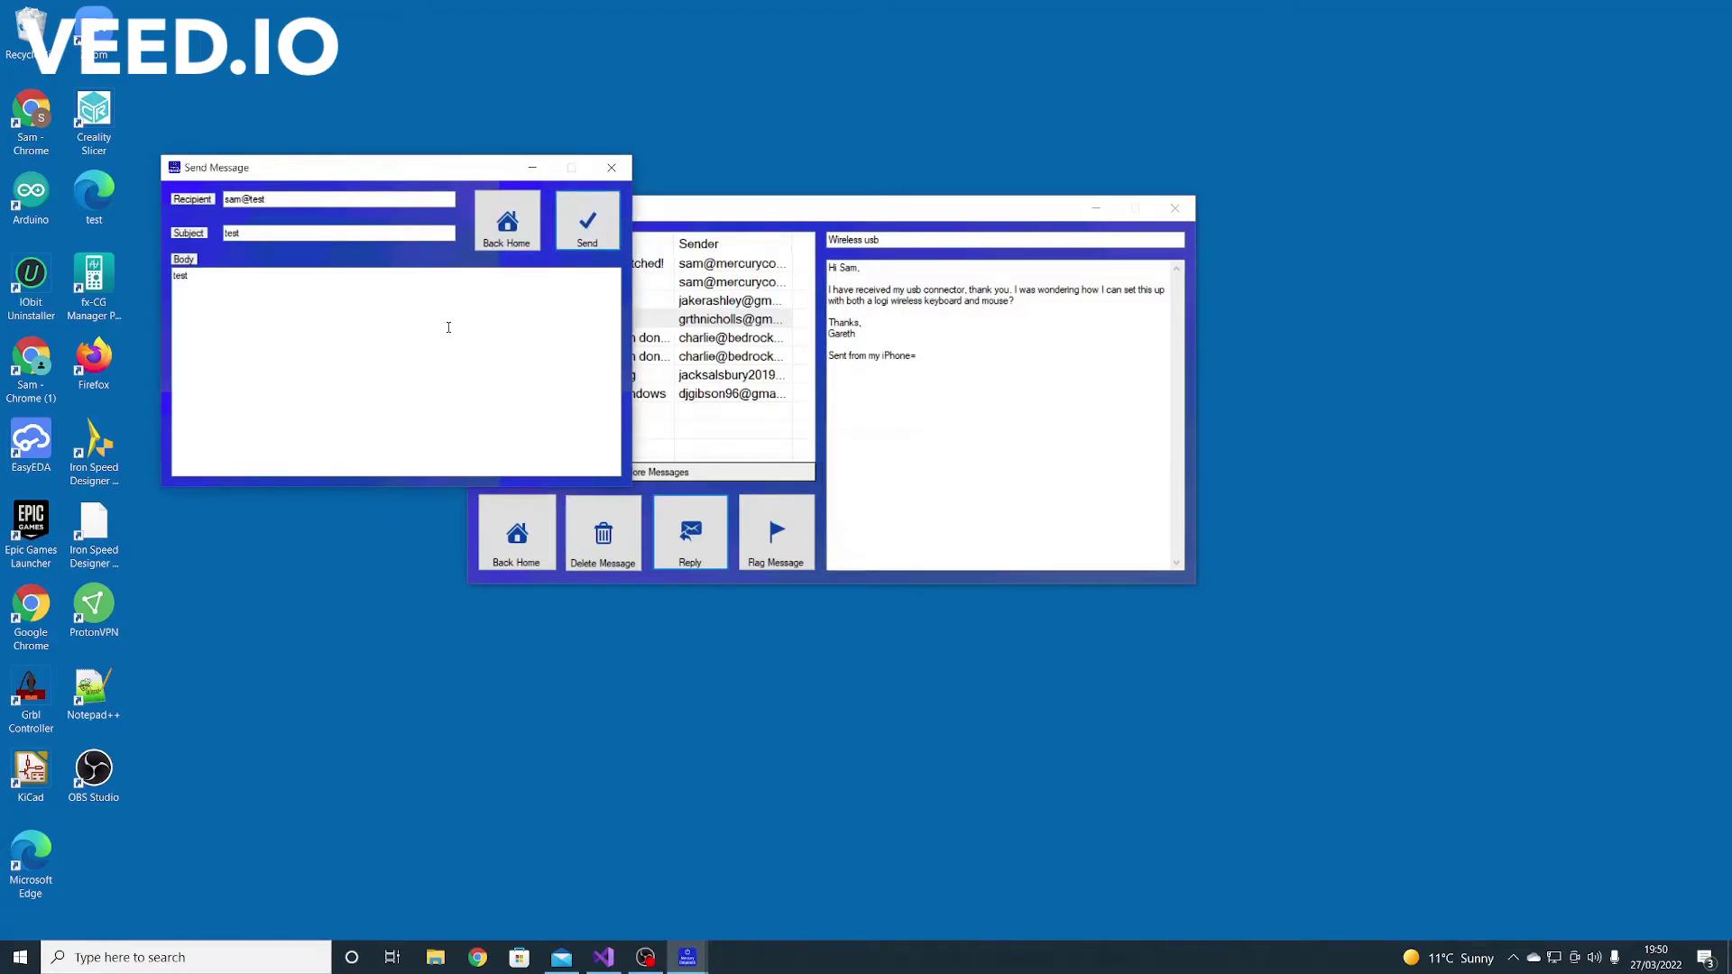
click(296, 196)
text(.co.ofjdjk.dfjfdj)
drag(325, 199, 248, 200)
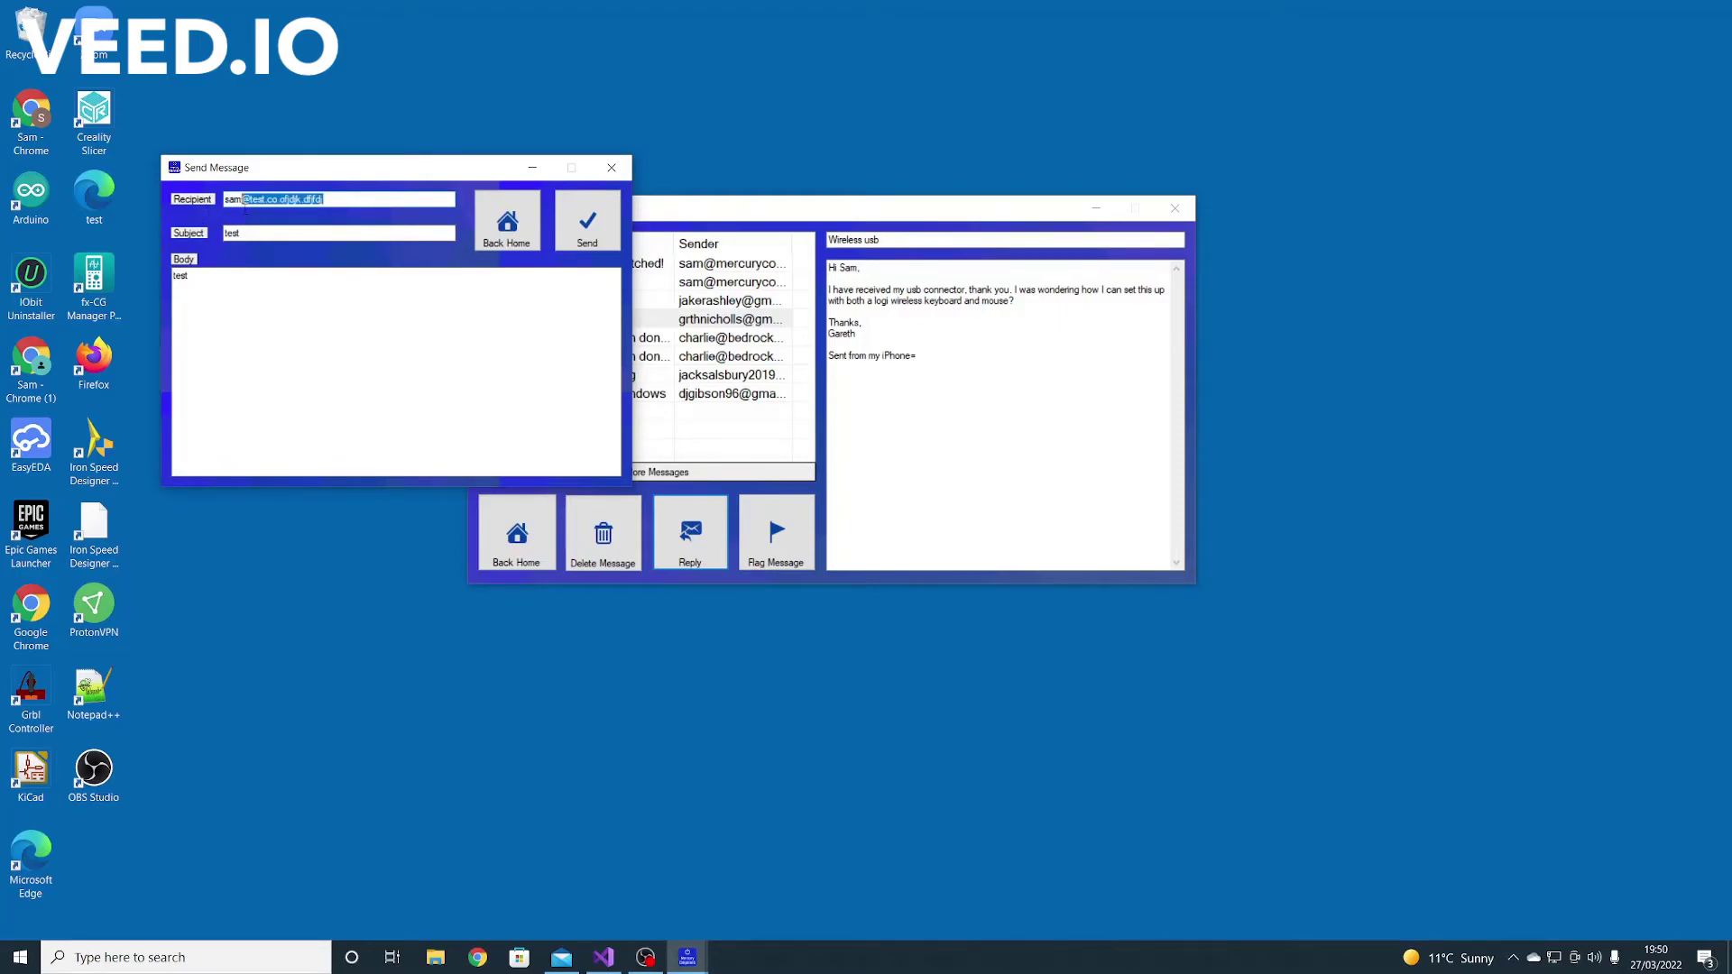
click(249, 200)
text(@)
After another rejection, send the message to a valid Gmail address and close the compose window
click(587, 221)
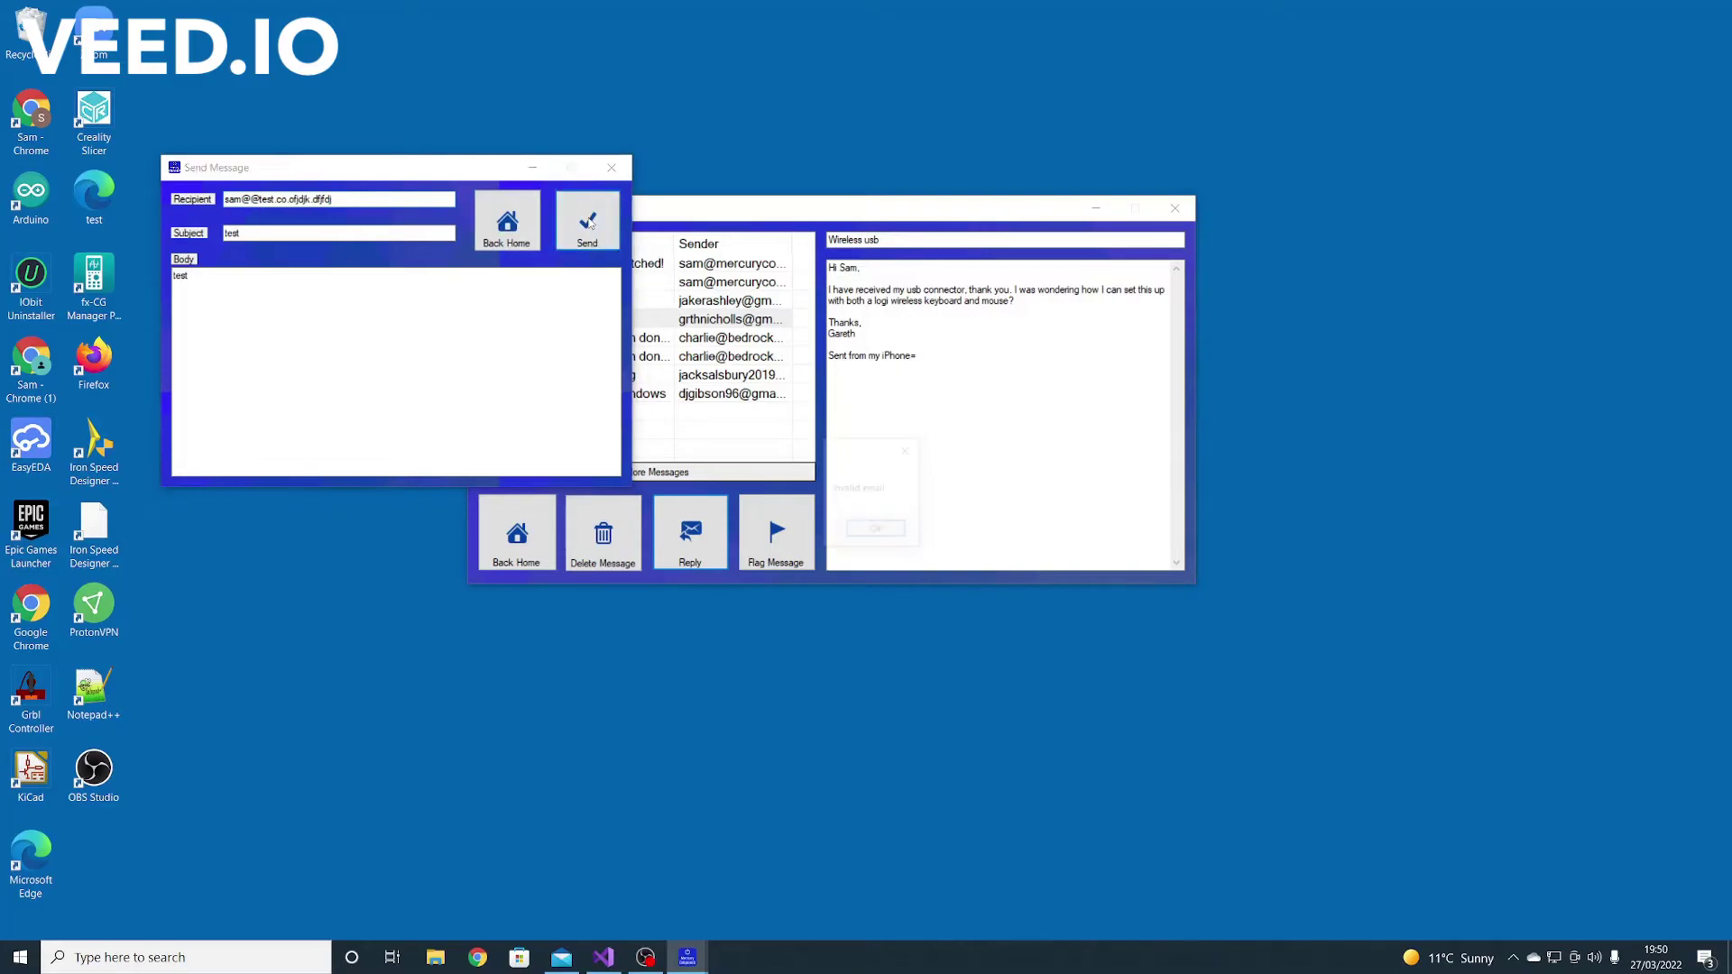
click(892, 533)
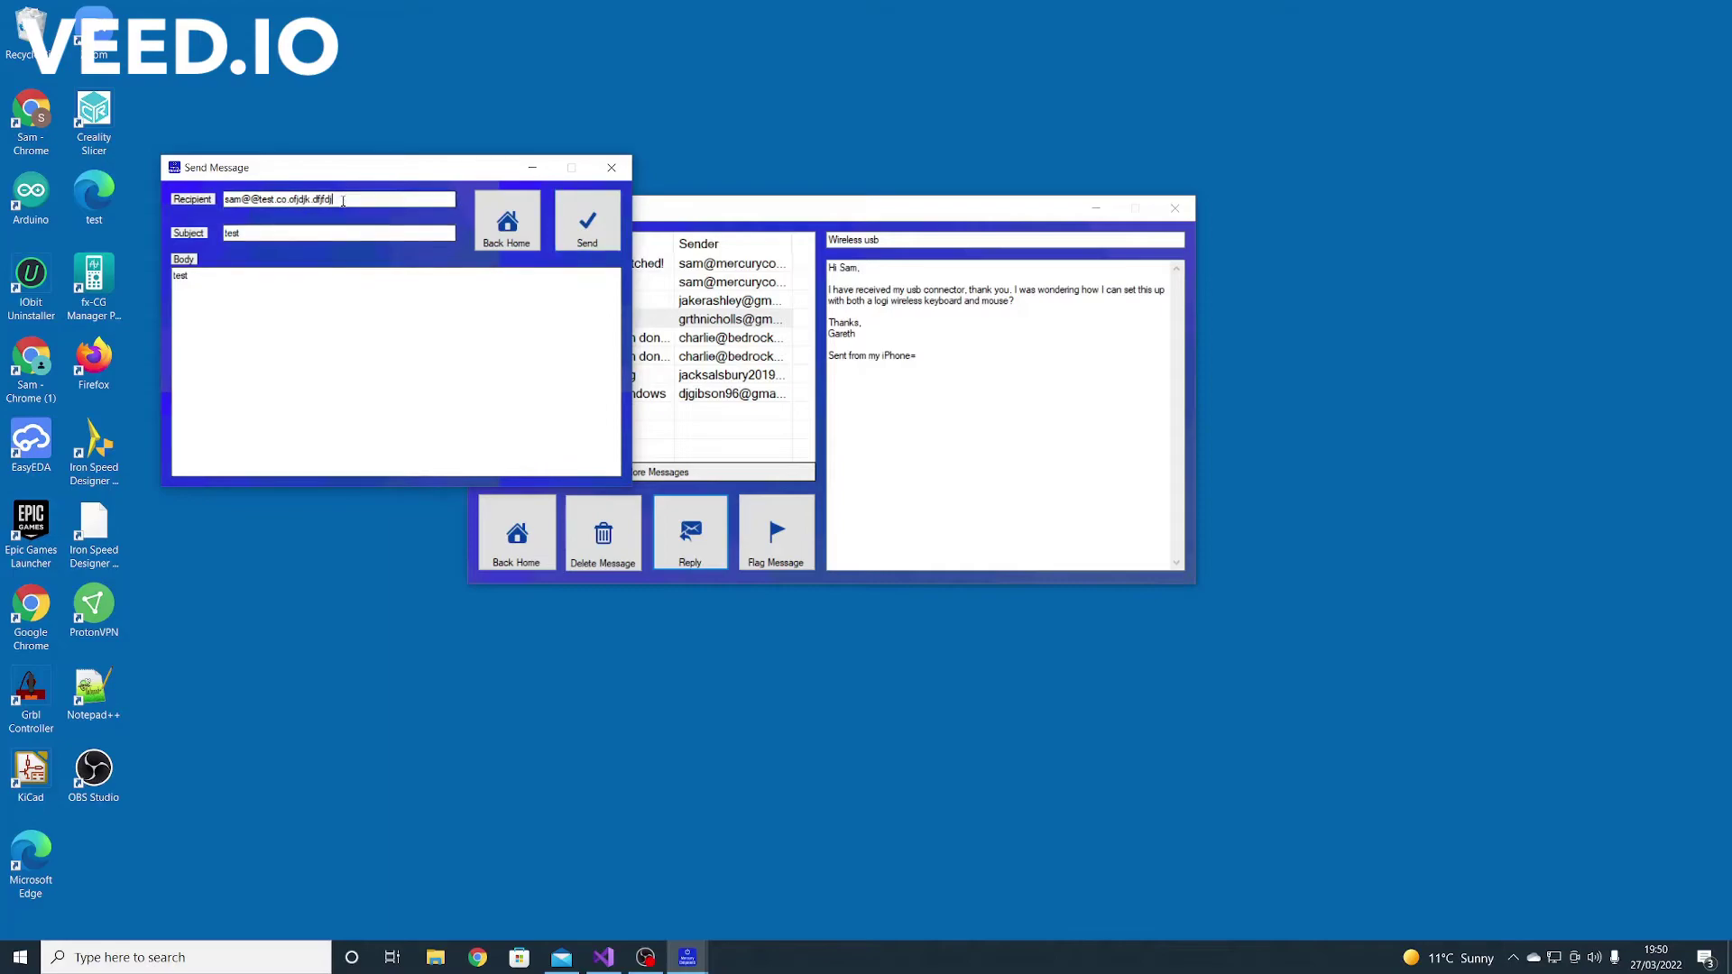
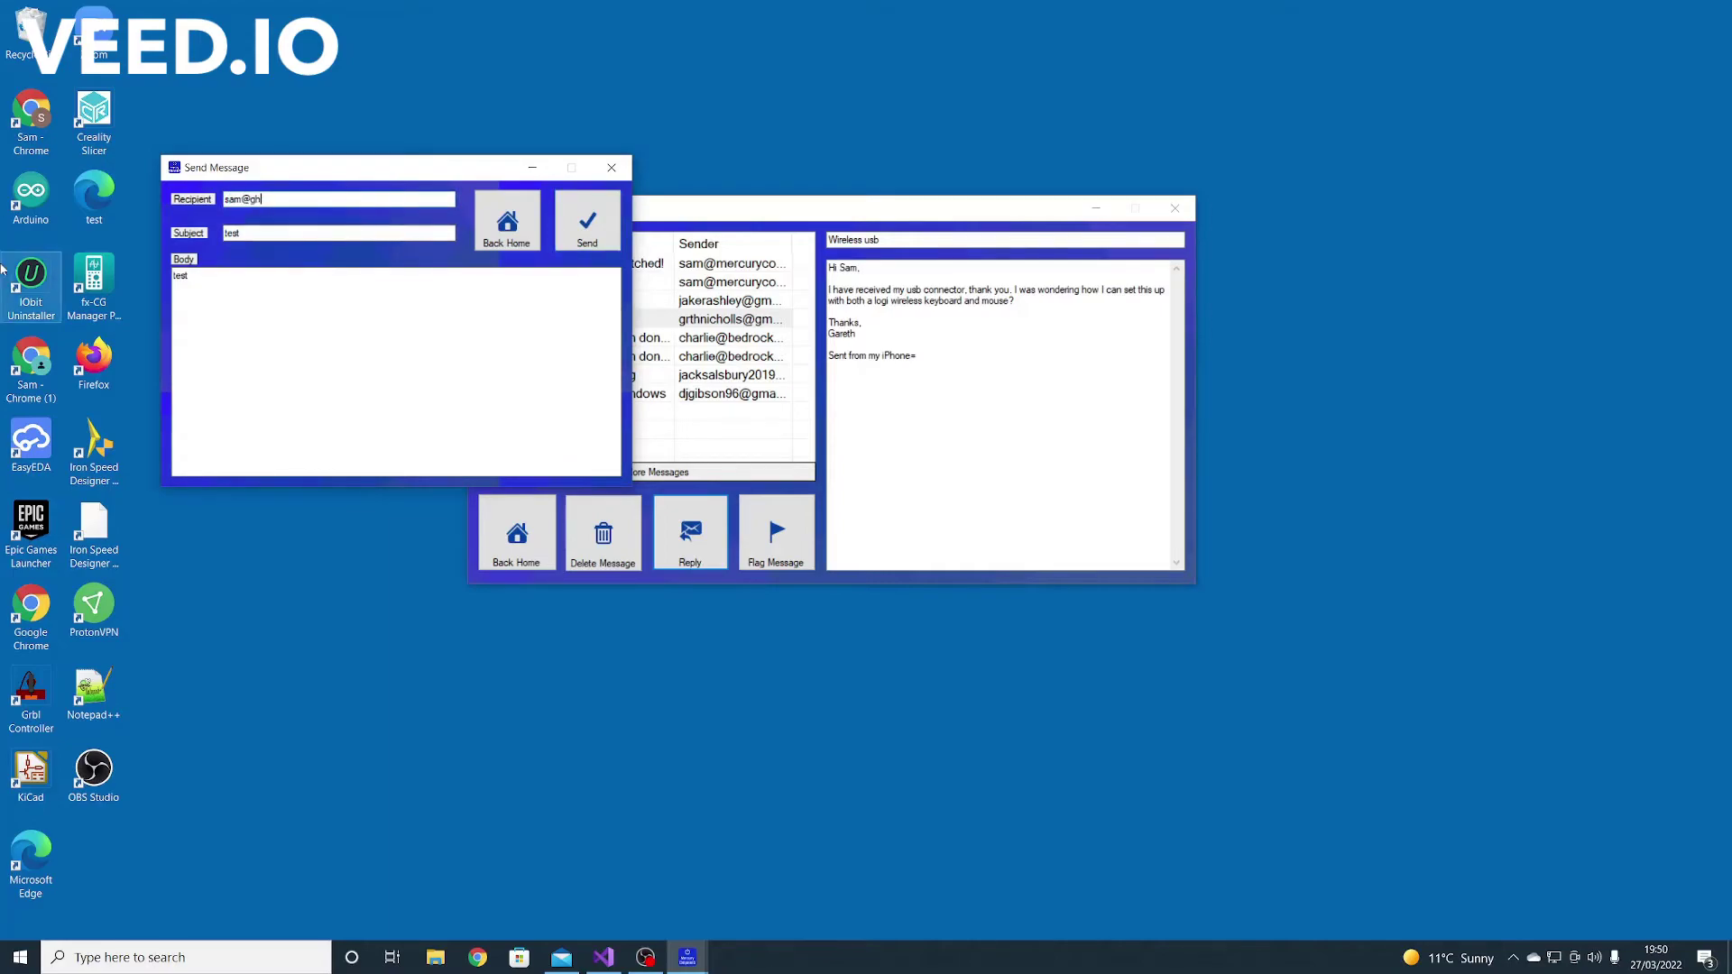
click(587, 221)
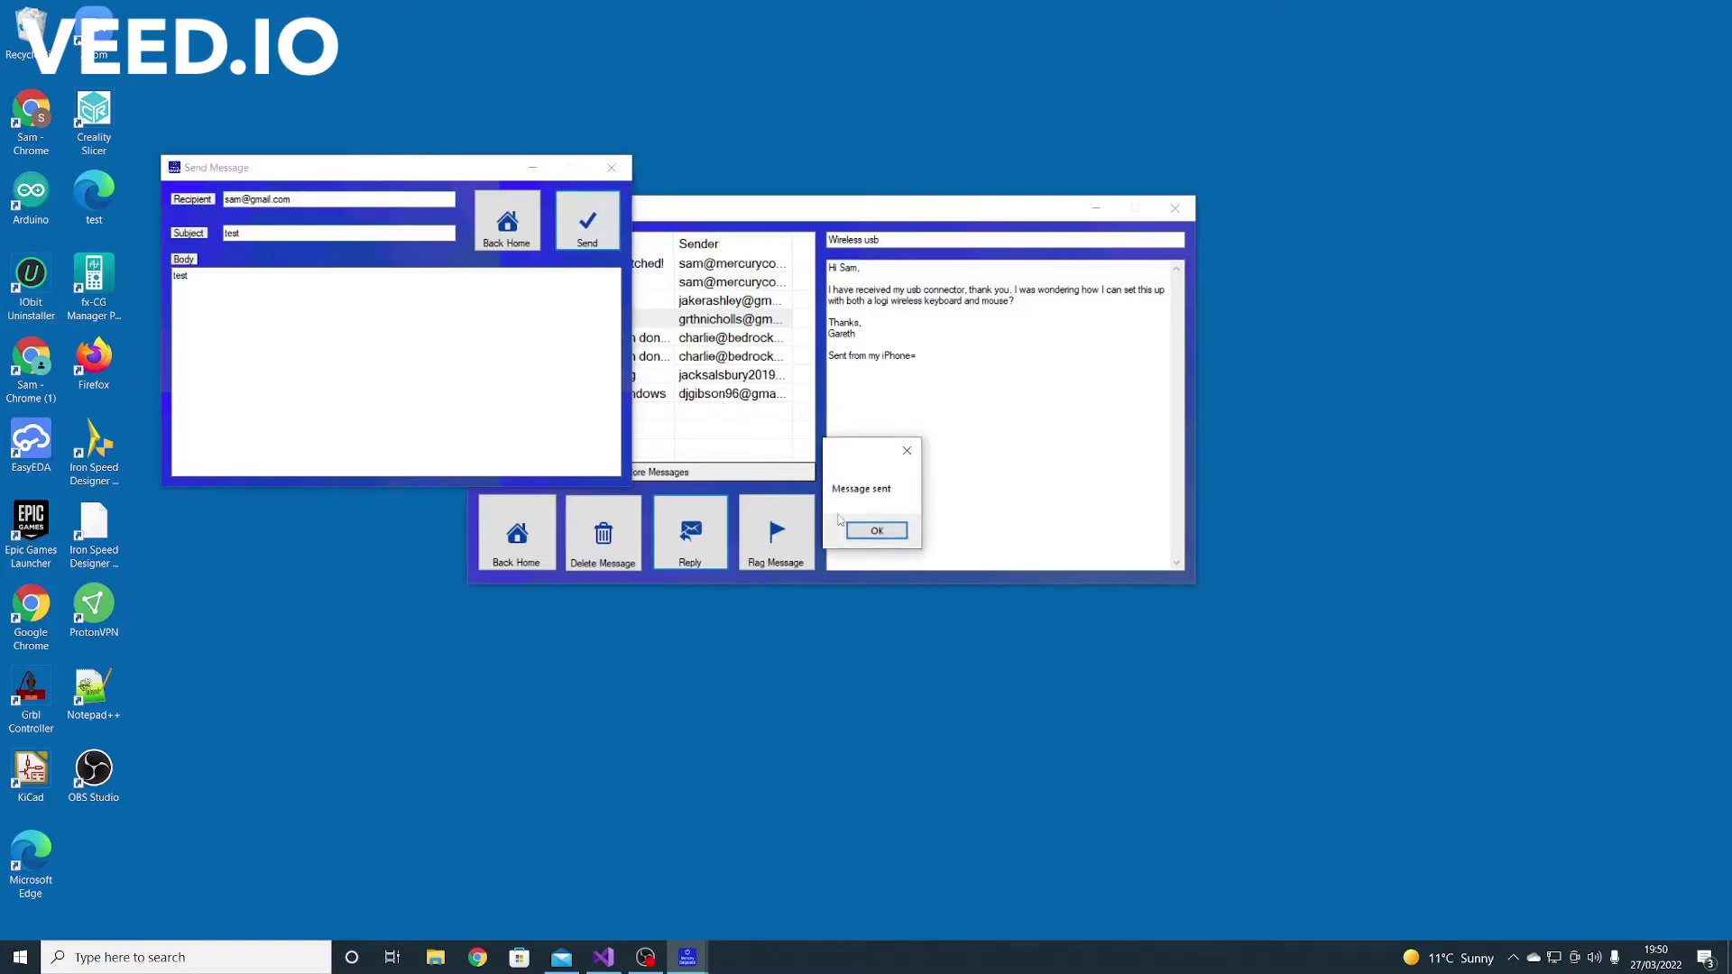
click(874, 530)
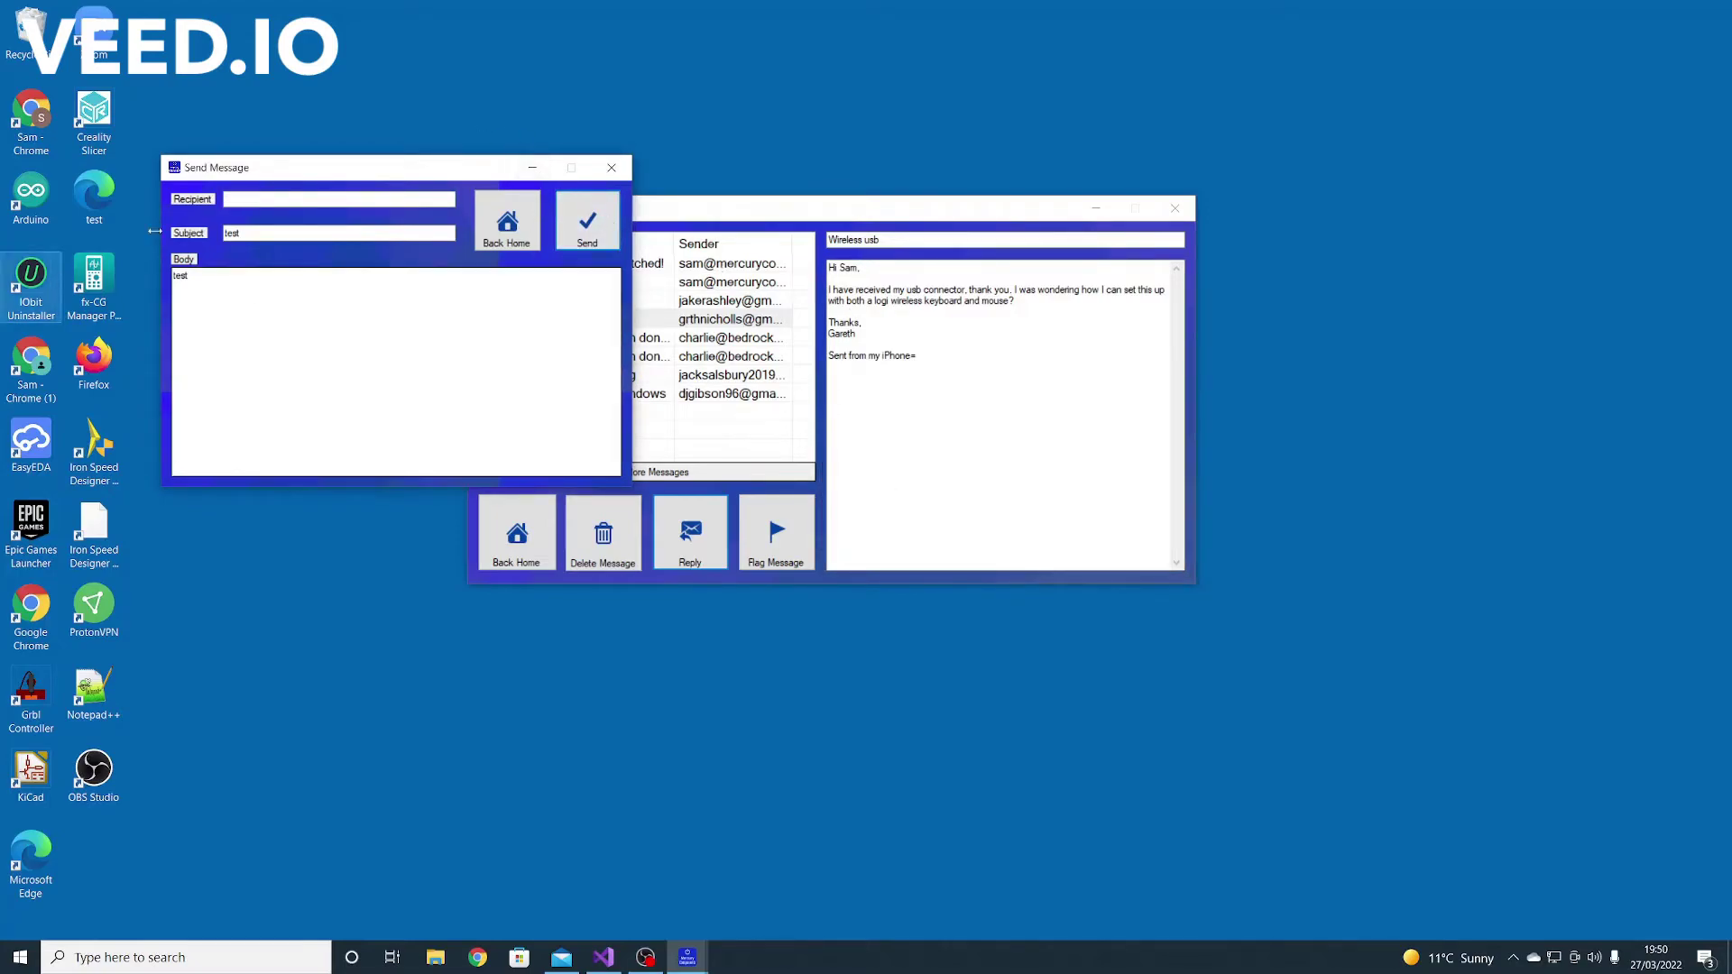
click(612, 168)
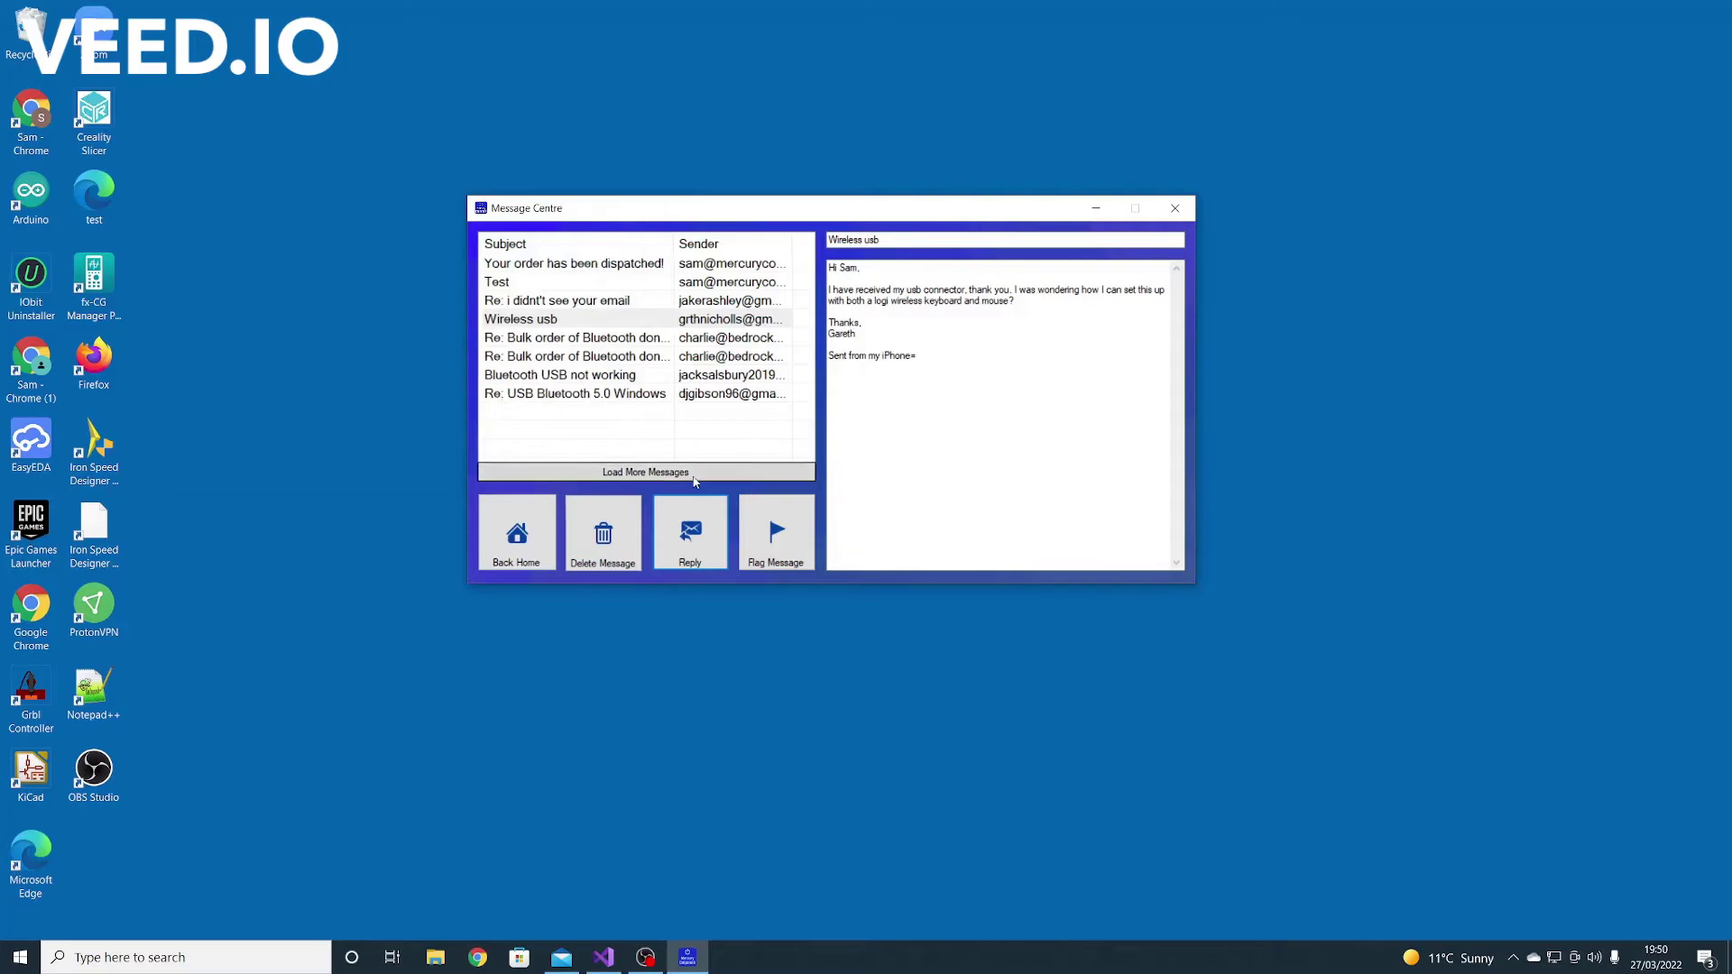
Flag the 'Bluetooth USB not working' message red, then go back to the Home screen
click(593, 325)
click(569, 381)
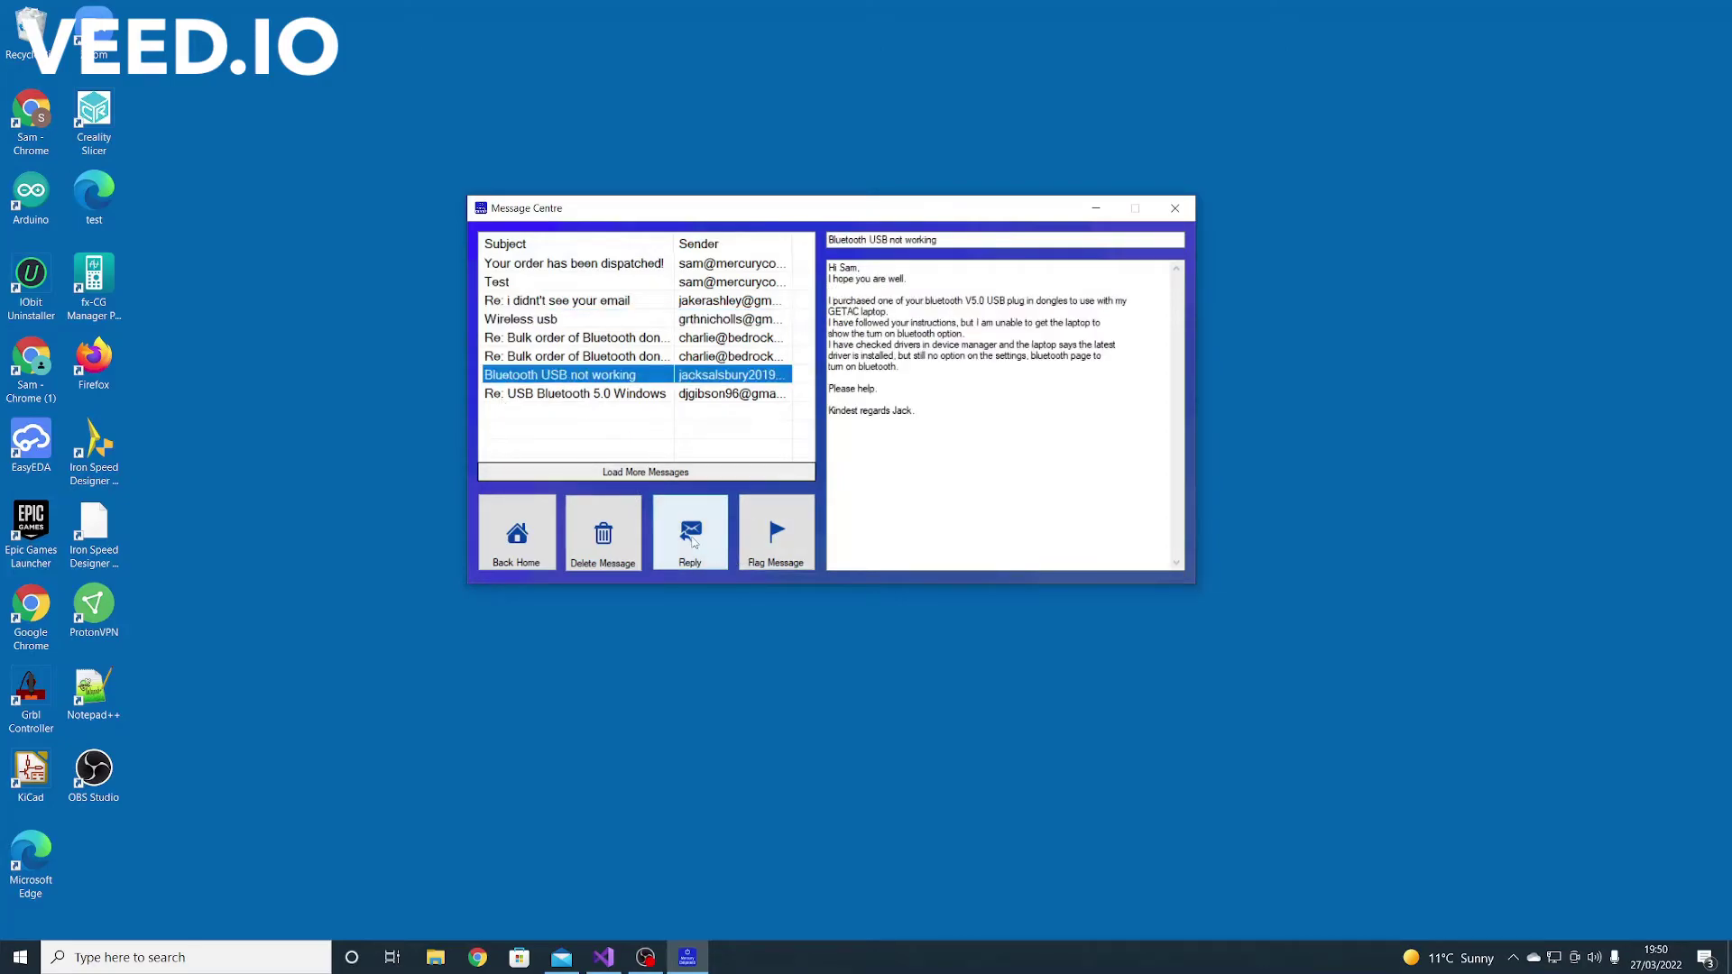
click(776, 532)
click(603, 323)
click(594, 379)
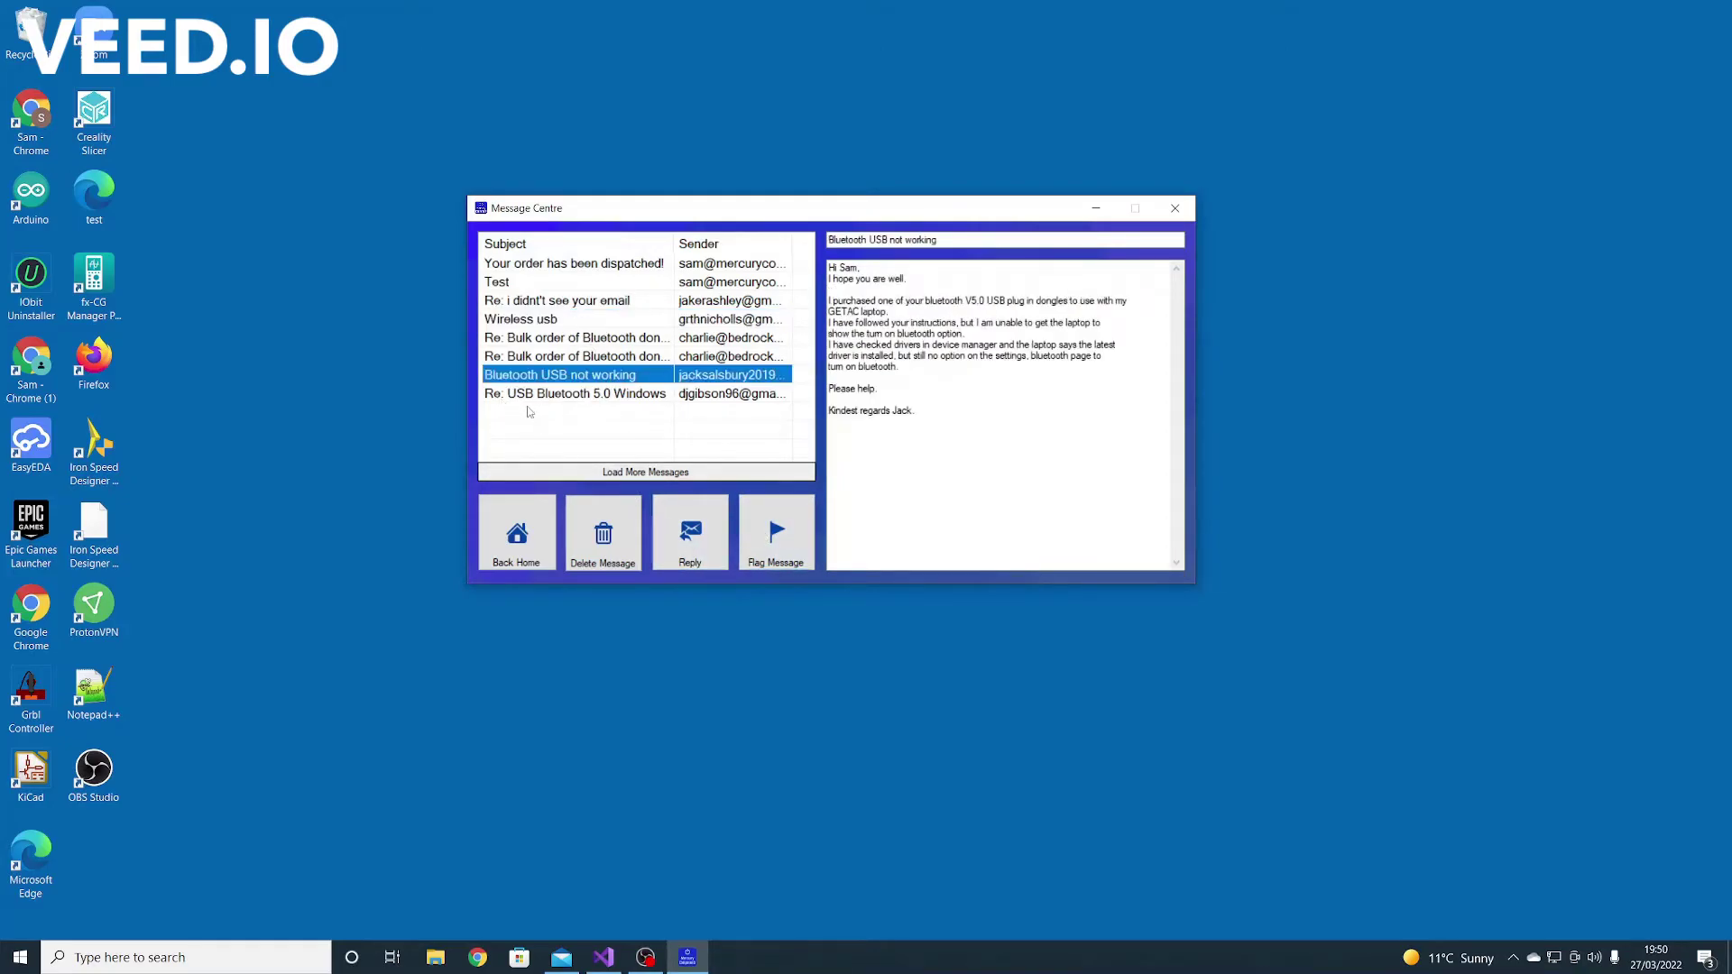
click(625, 397)
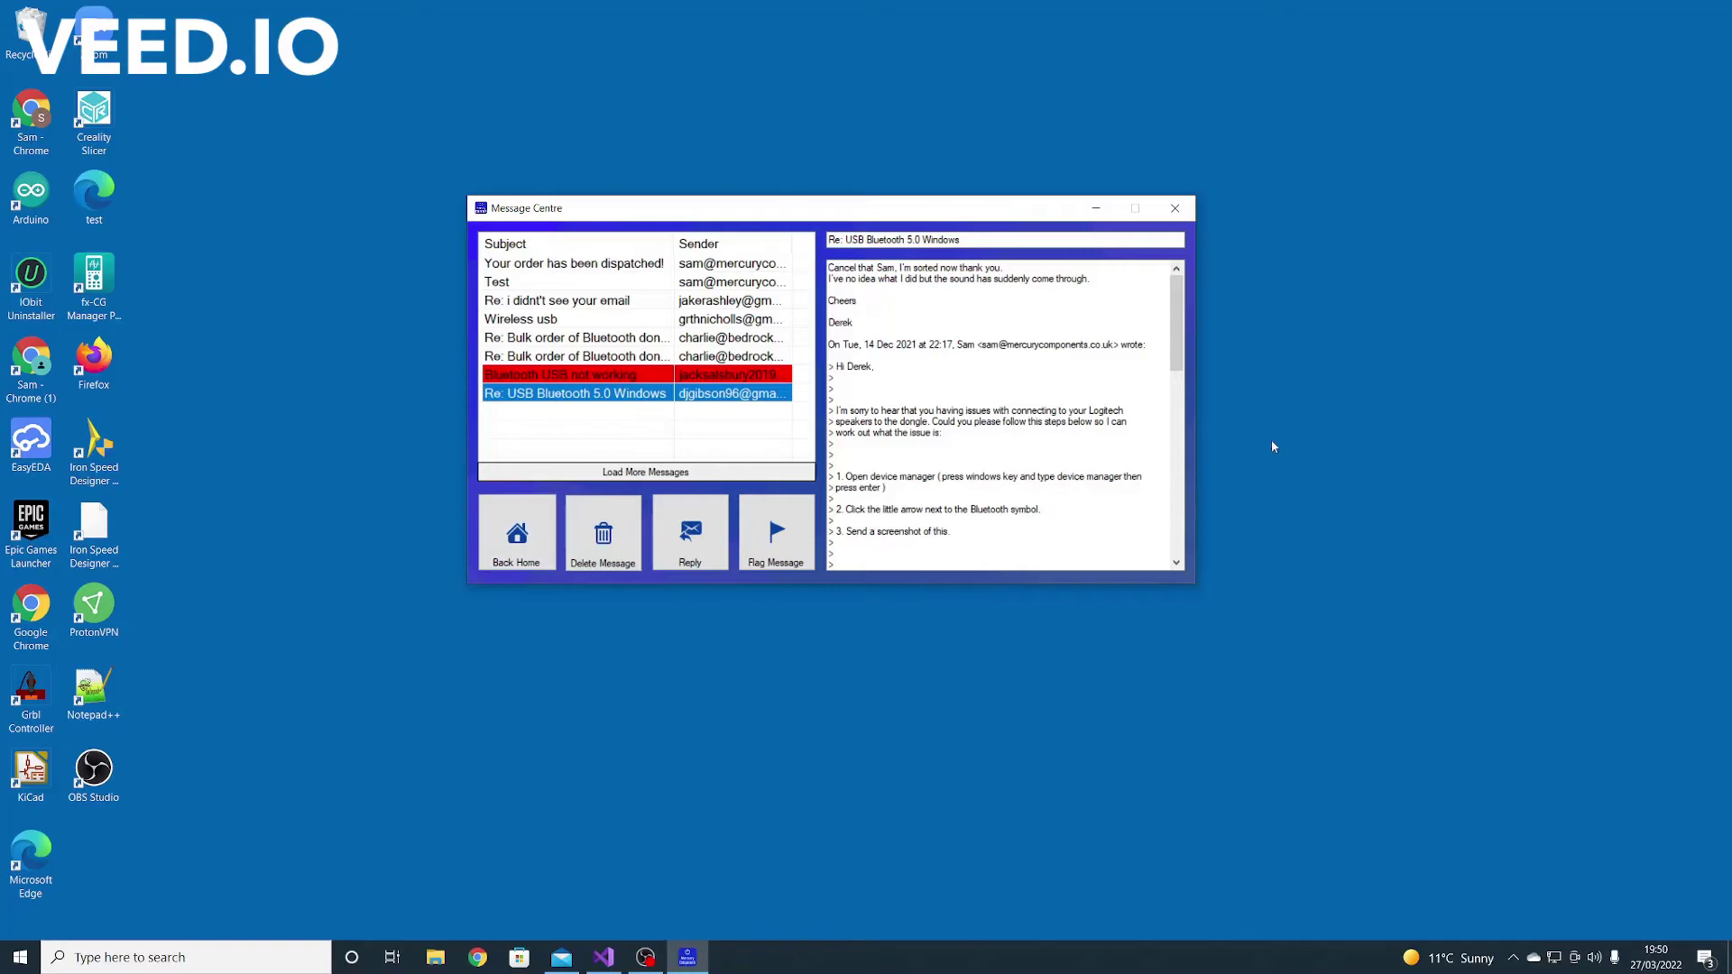
click(504, 534)
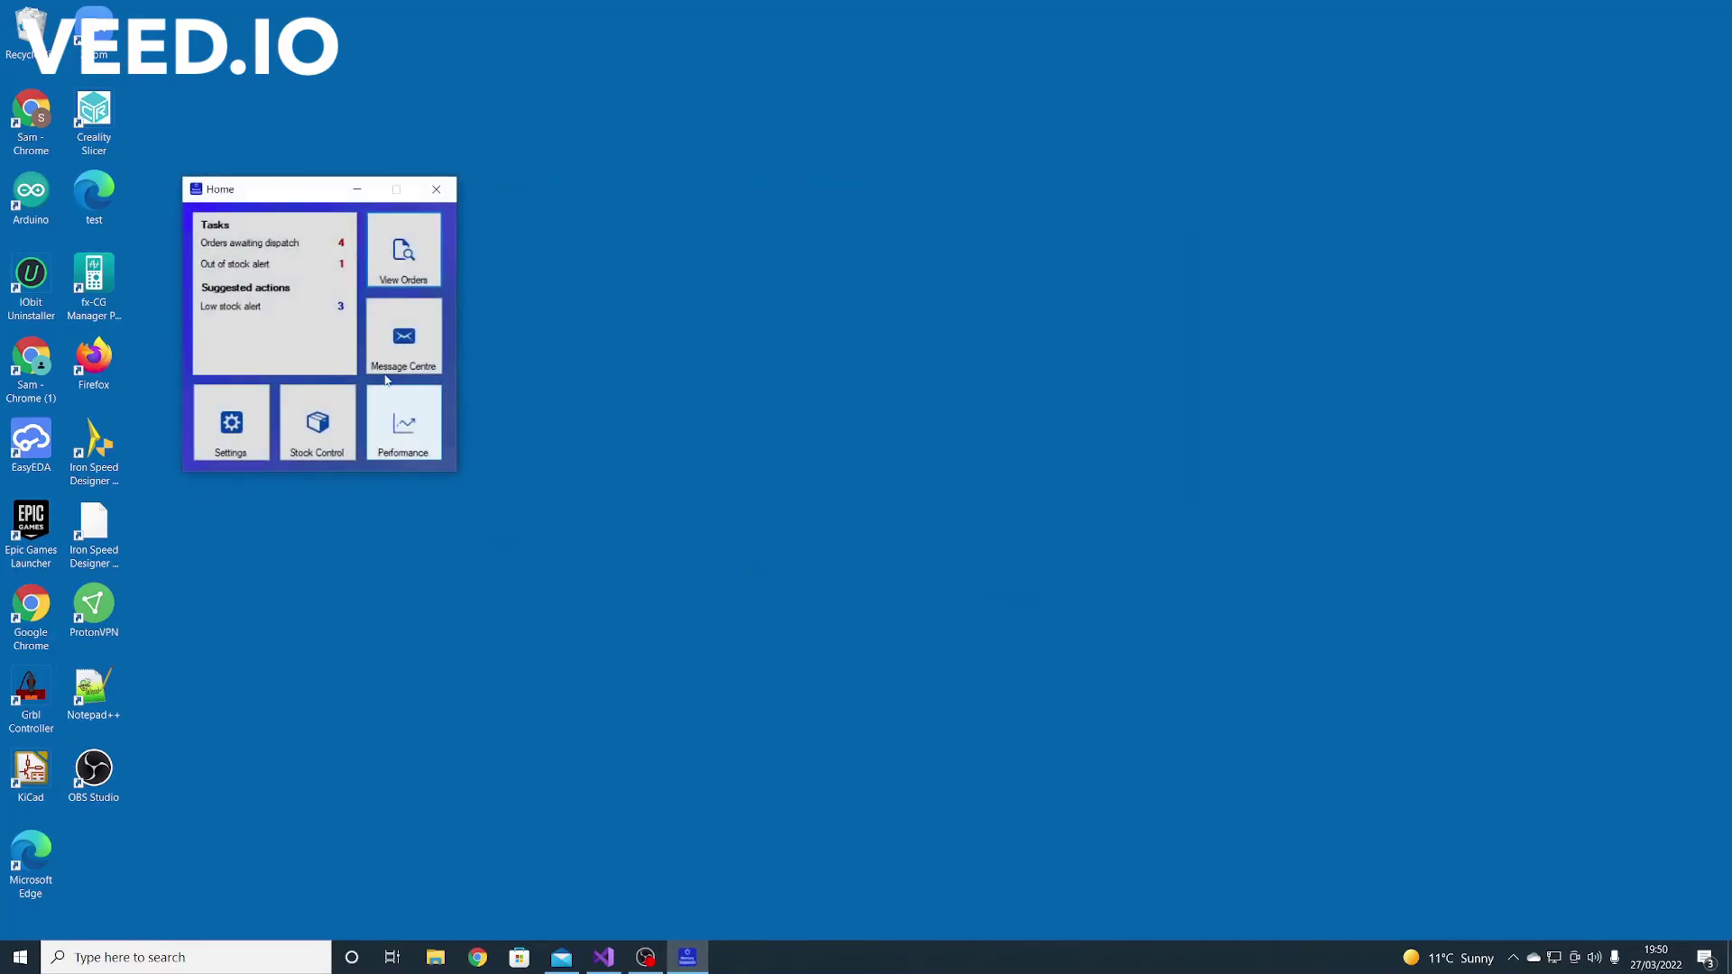
Open Stock Control and acknowledge the out-of-stock warning
drag(287, 191, 732, 261)
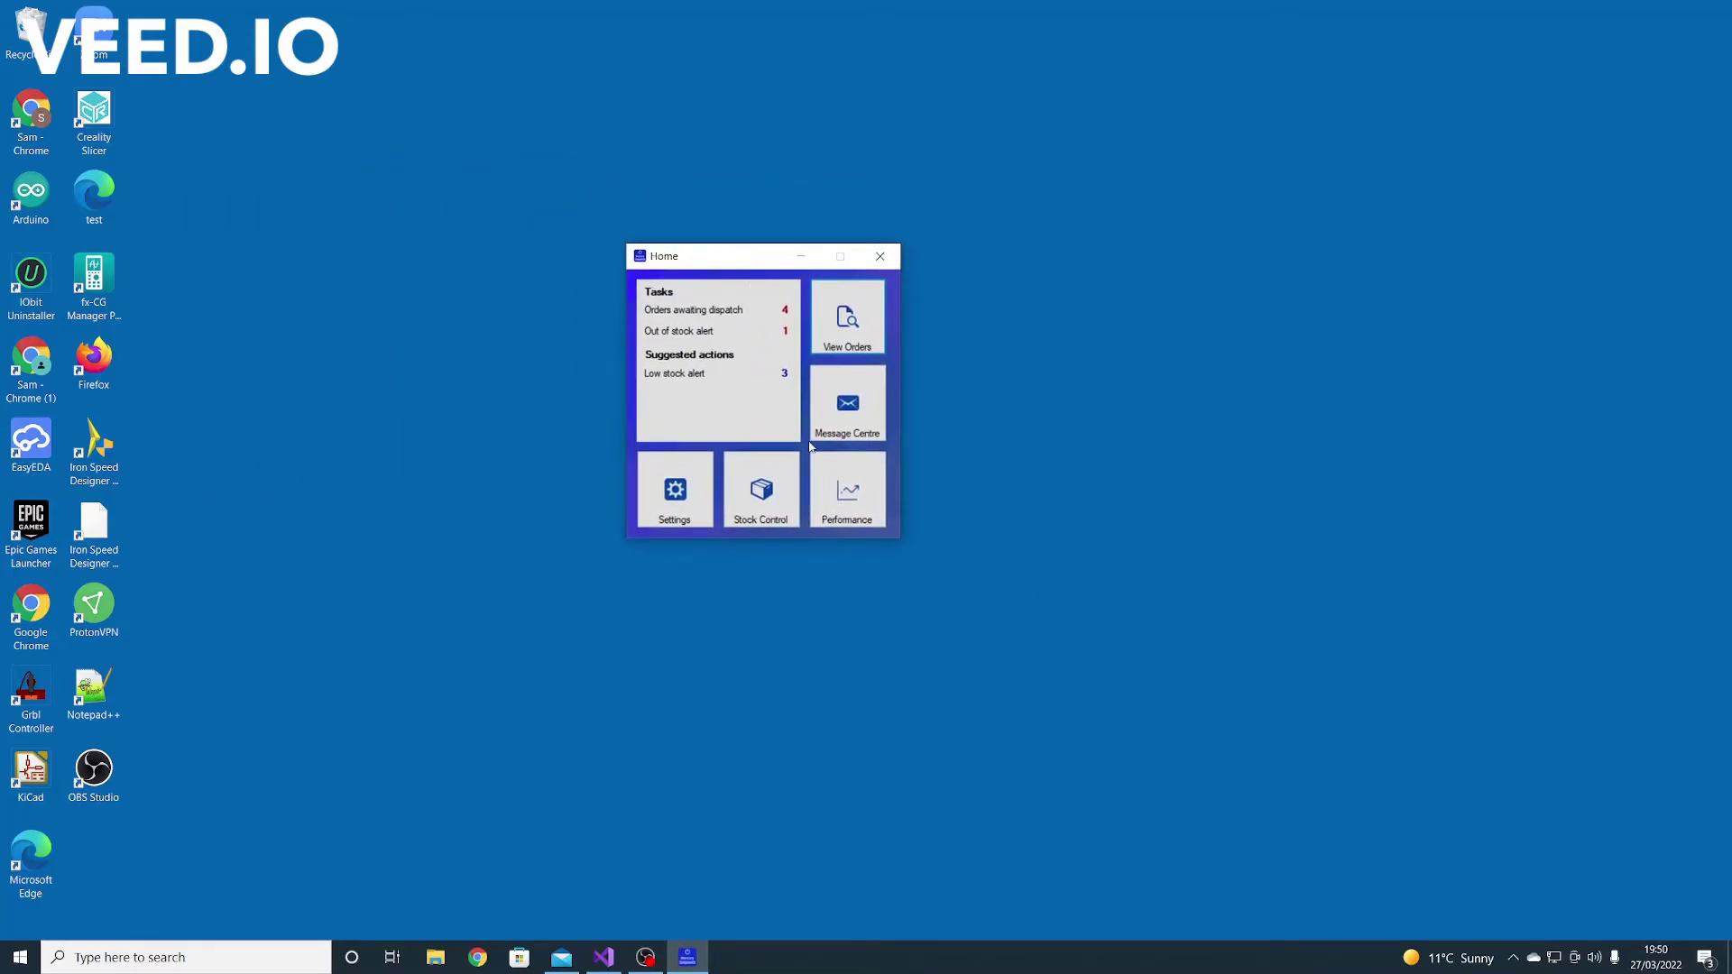
click(754, 498)
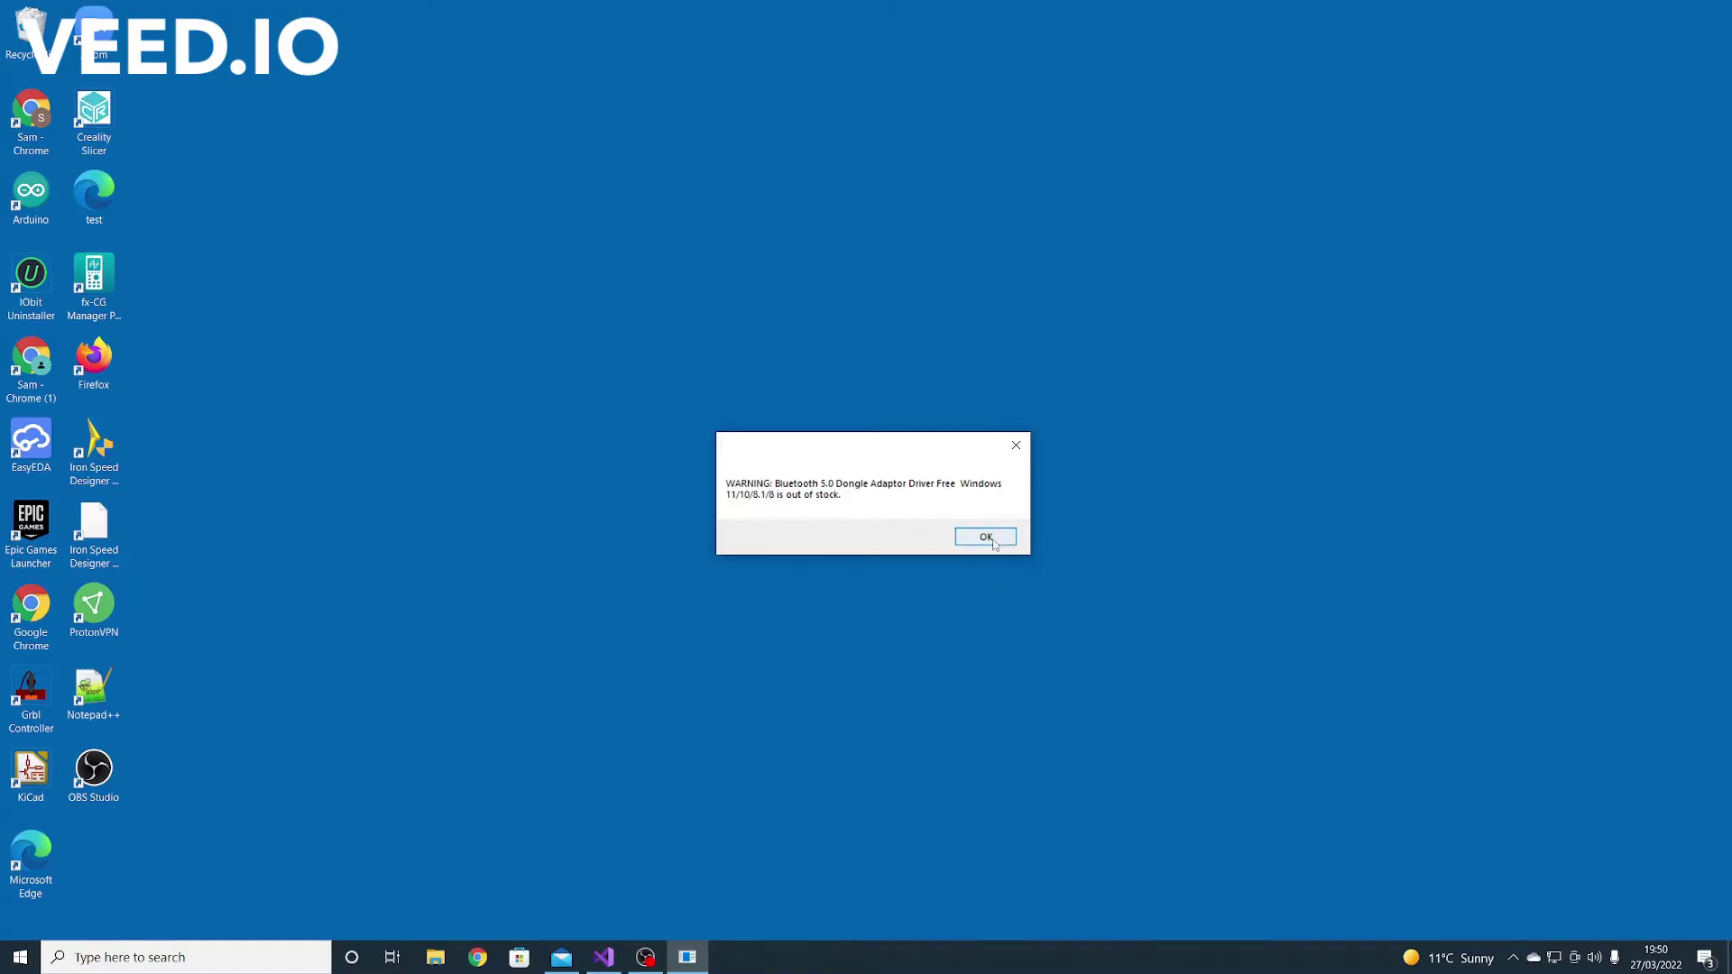
click(958, 537)
drag(340, 217, 763, 239)
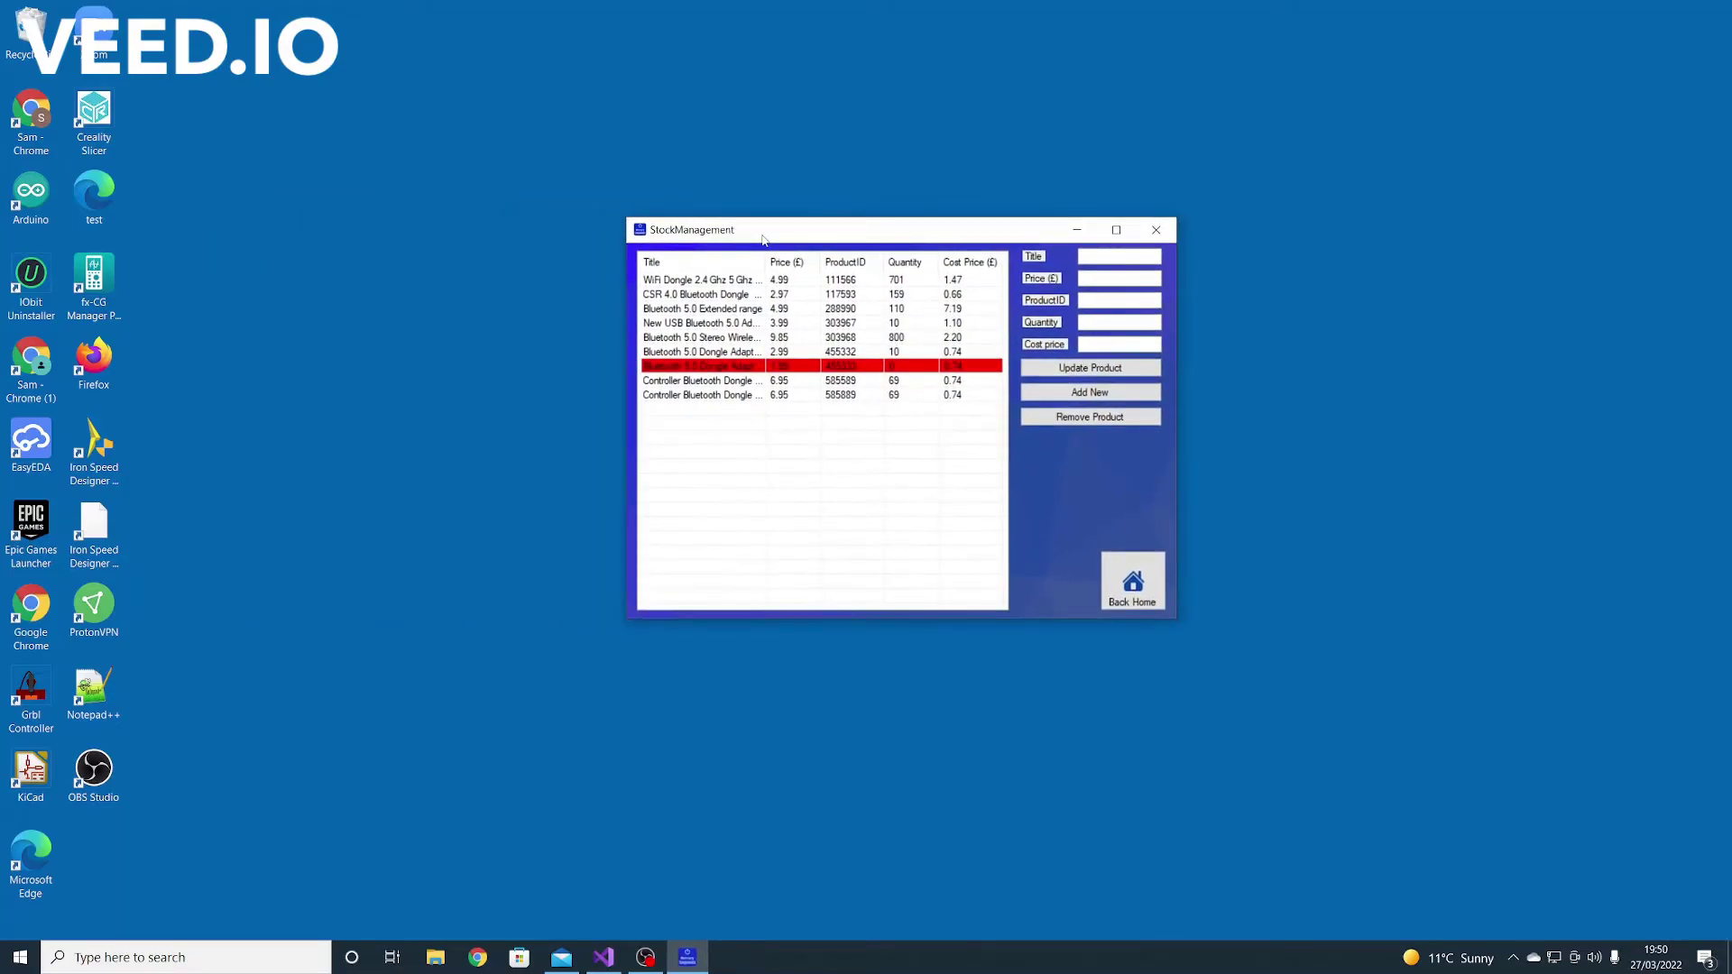
Restock product 455333, the Bluetooth 5.0 dongle adaptor, to quantity 100
click(754, 366)
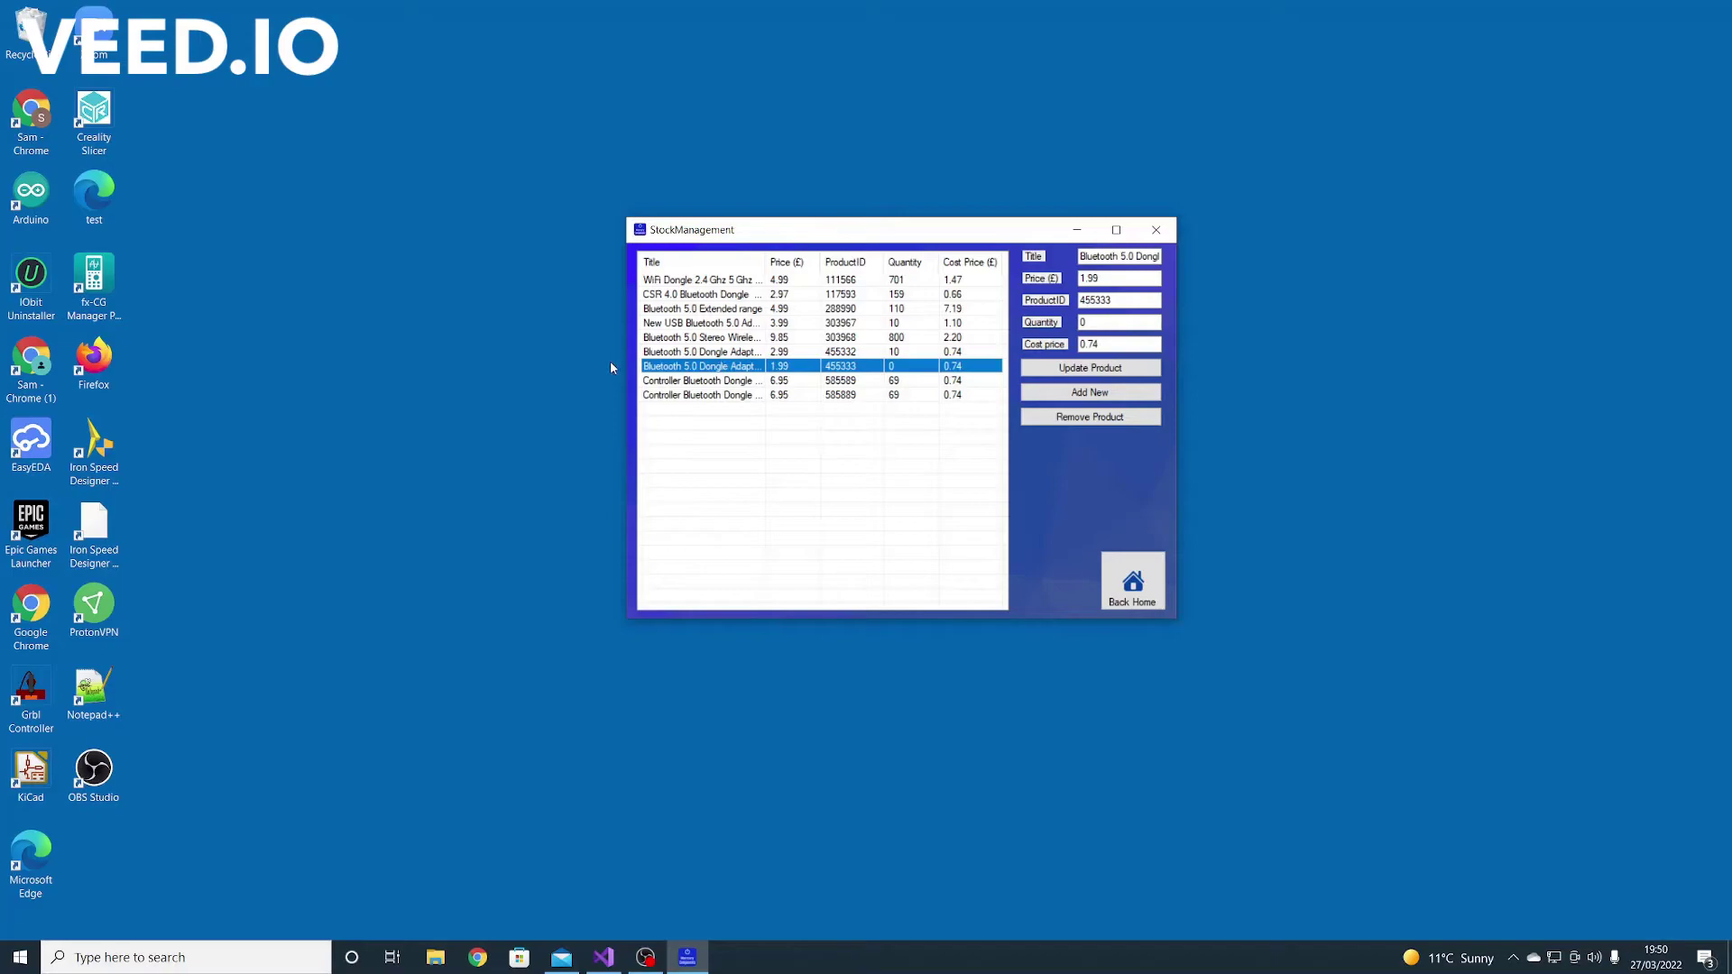
click(857, 397)
click(825, 369)
click(1082, 322)
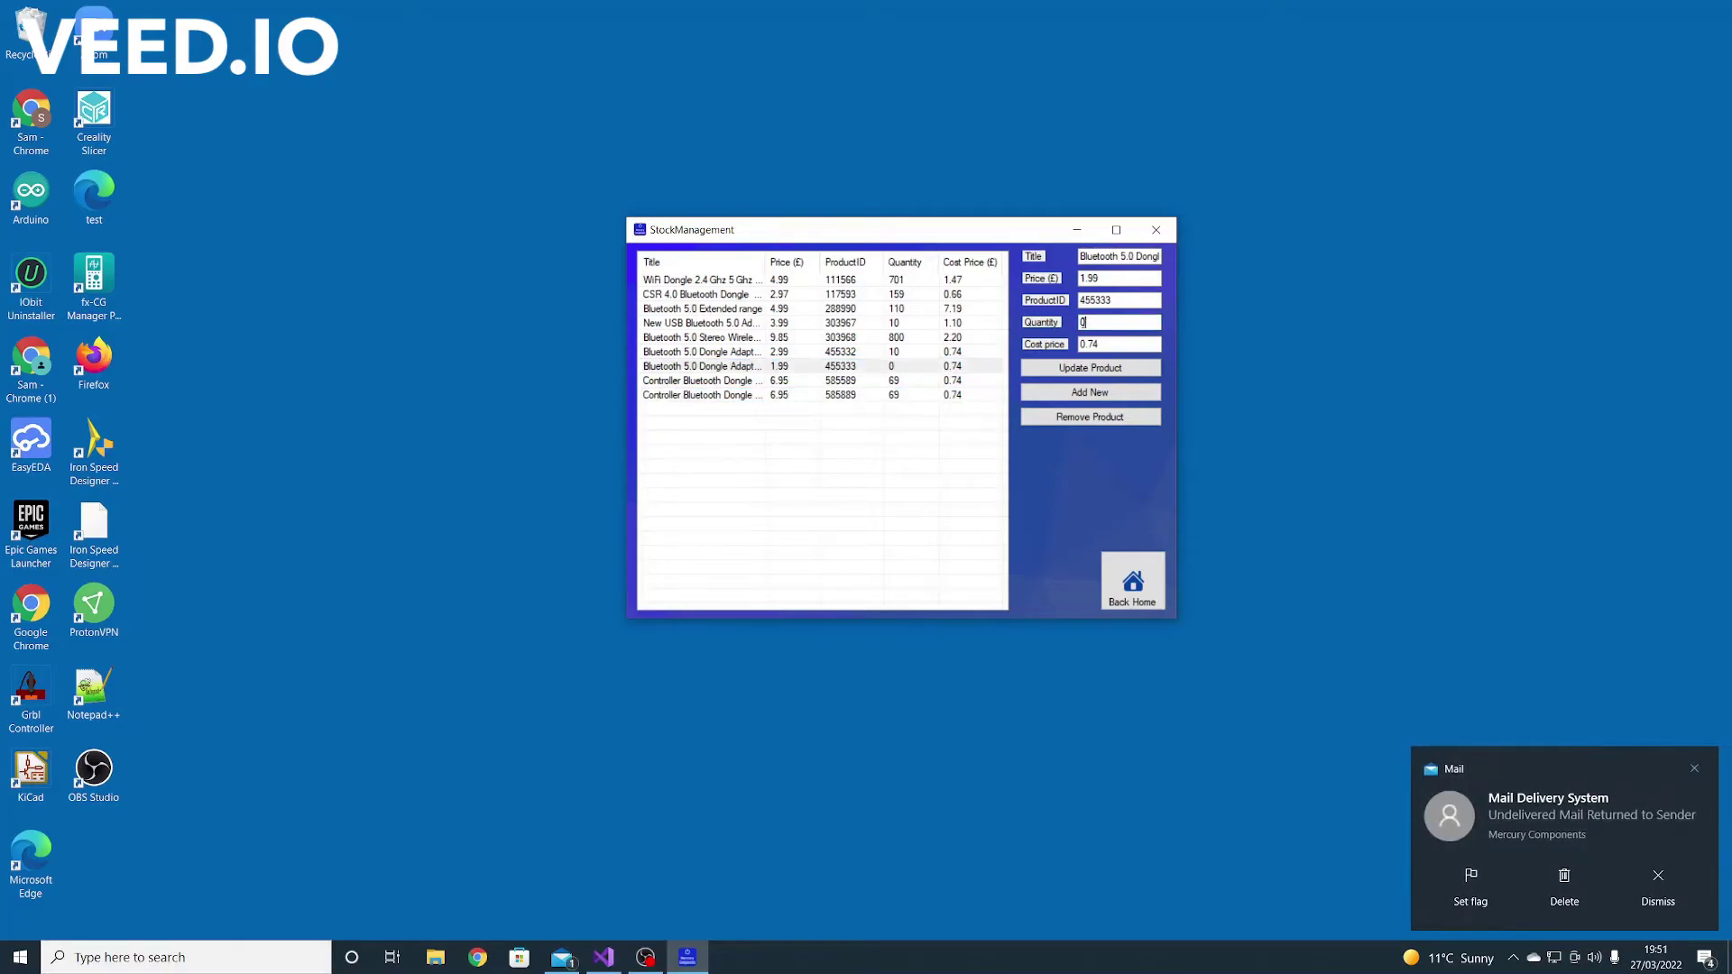
text(100)
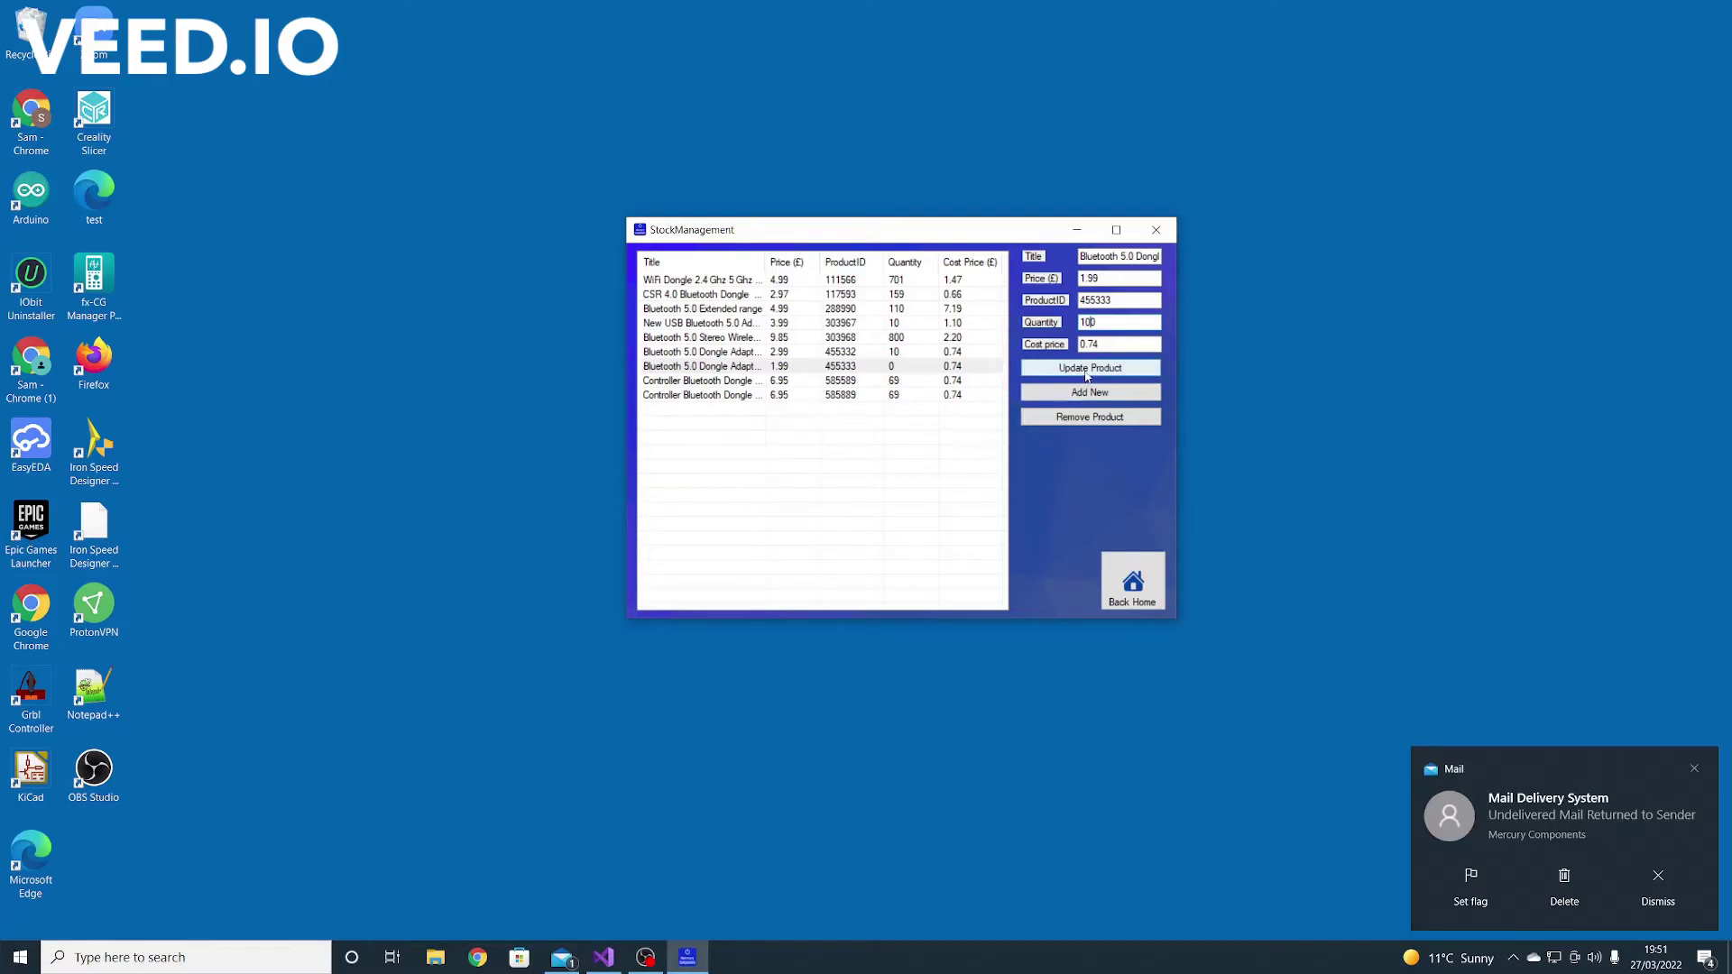
click(1087, 370)
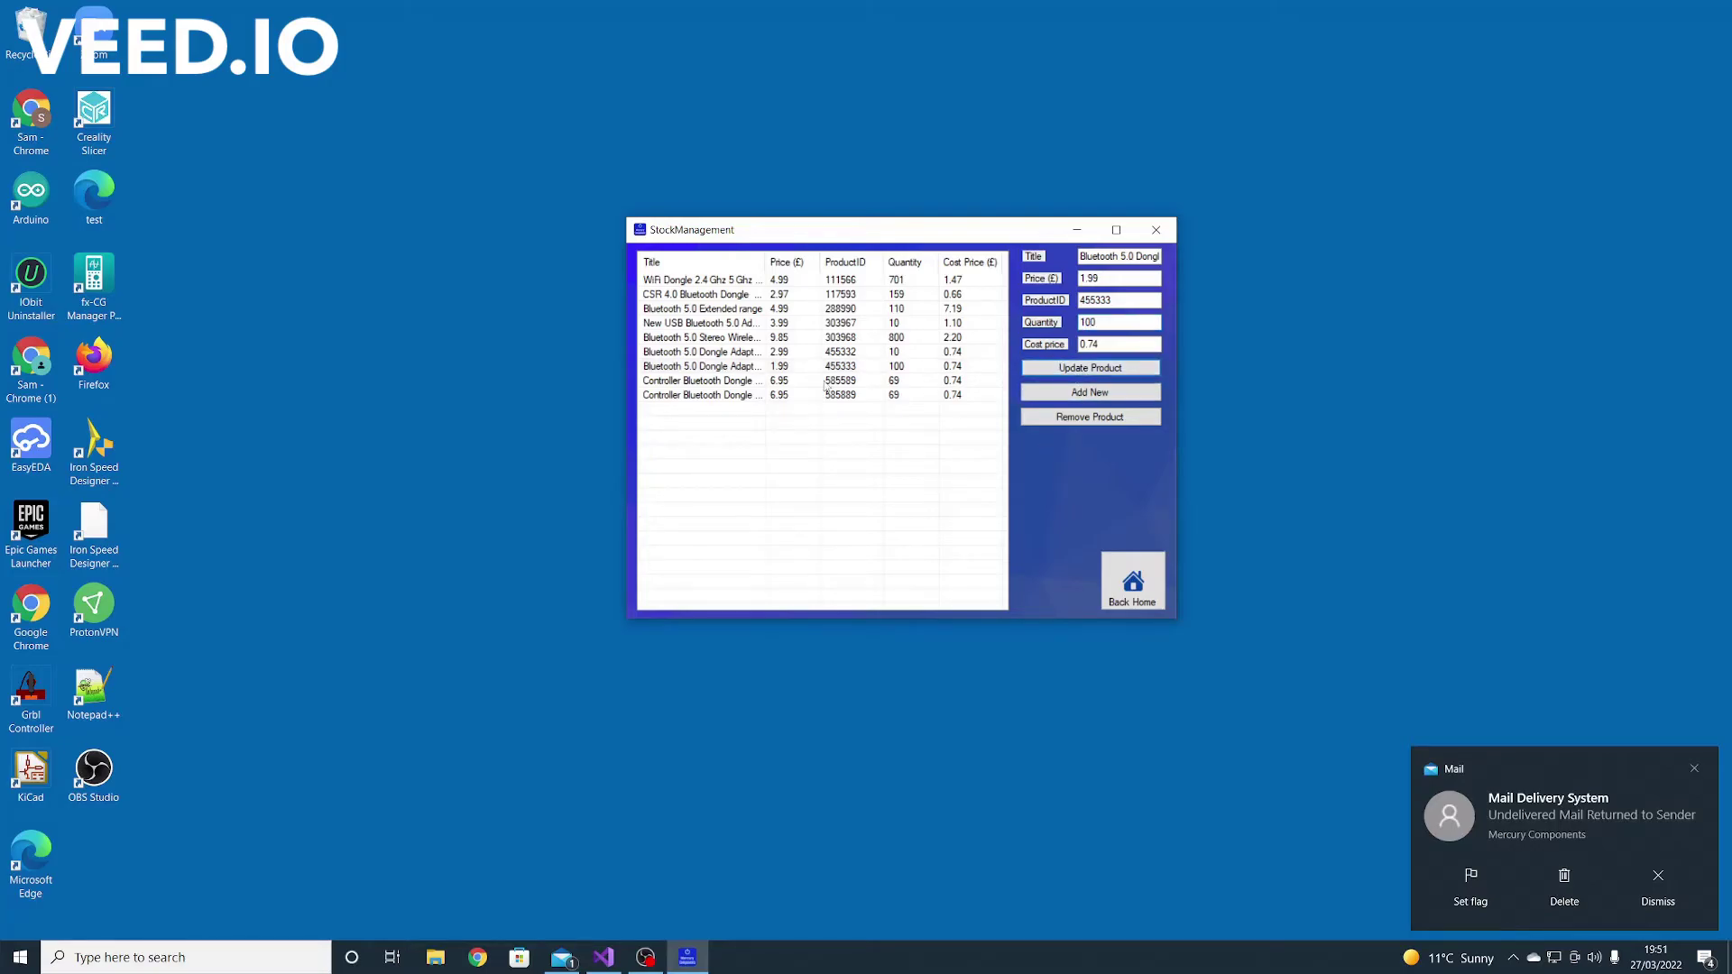
Add a 'new product' with product ID 455322 to the stock list
click(1130, 258)
key(ctrl+a)
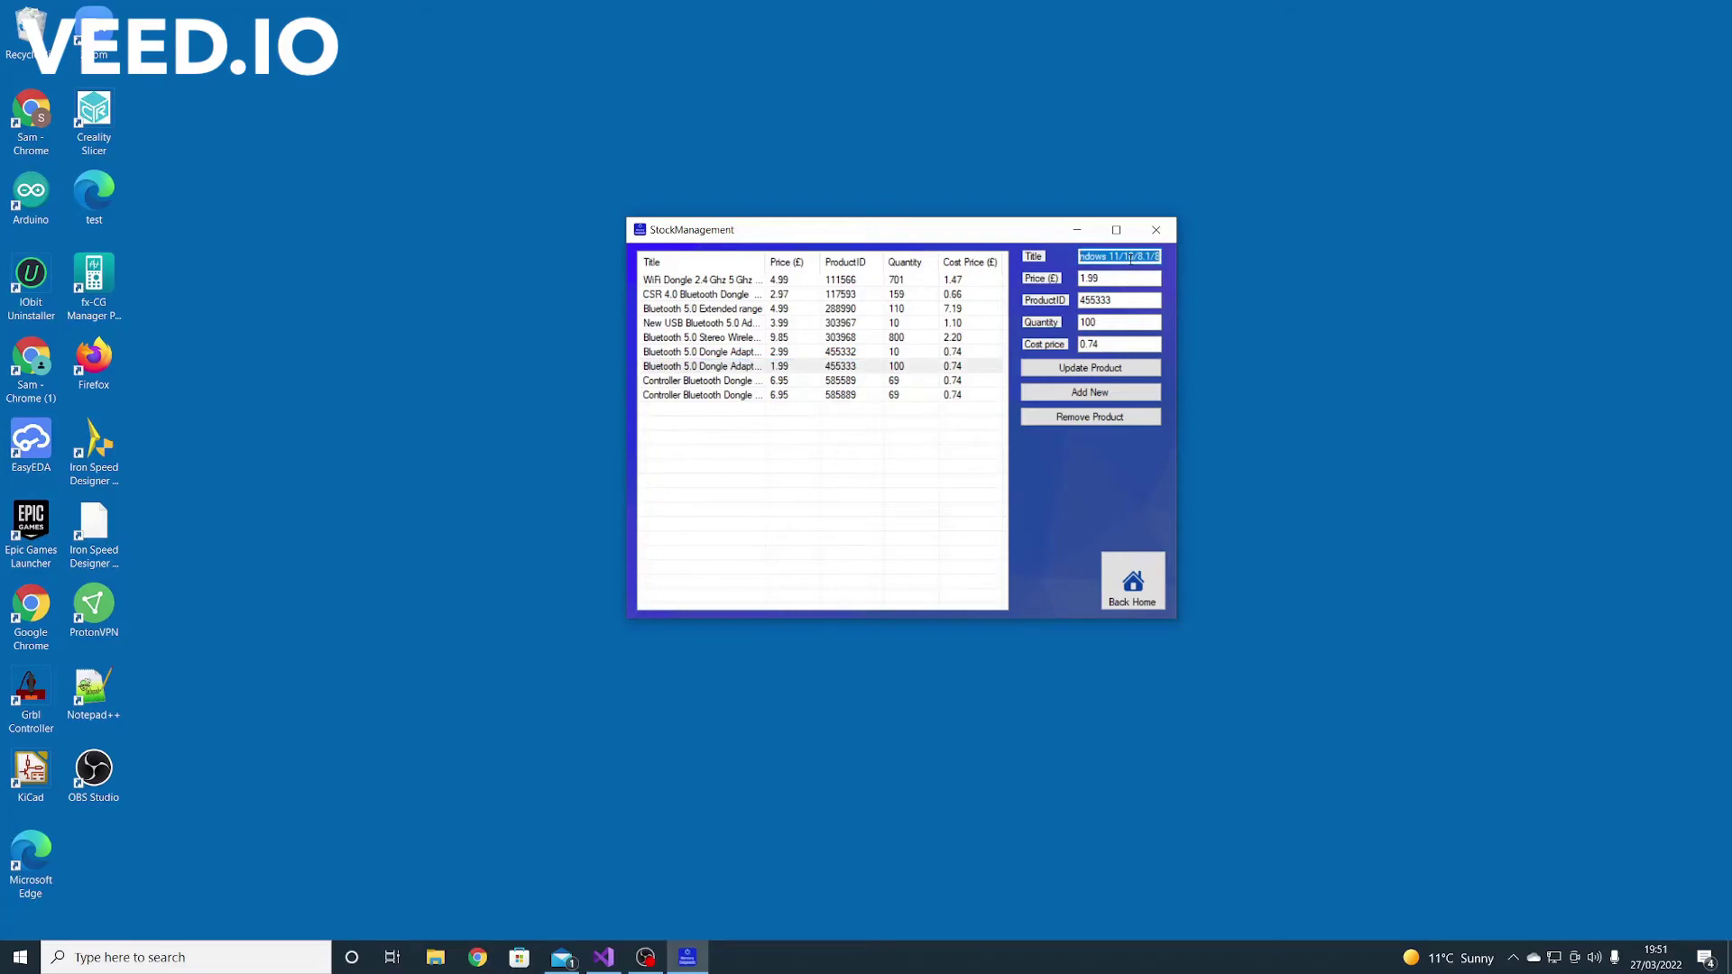
text(nerw)
key(BackSpace)
text(w product)
click(1120, 281)
key(Tab)
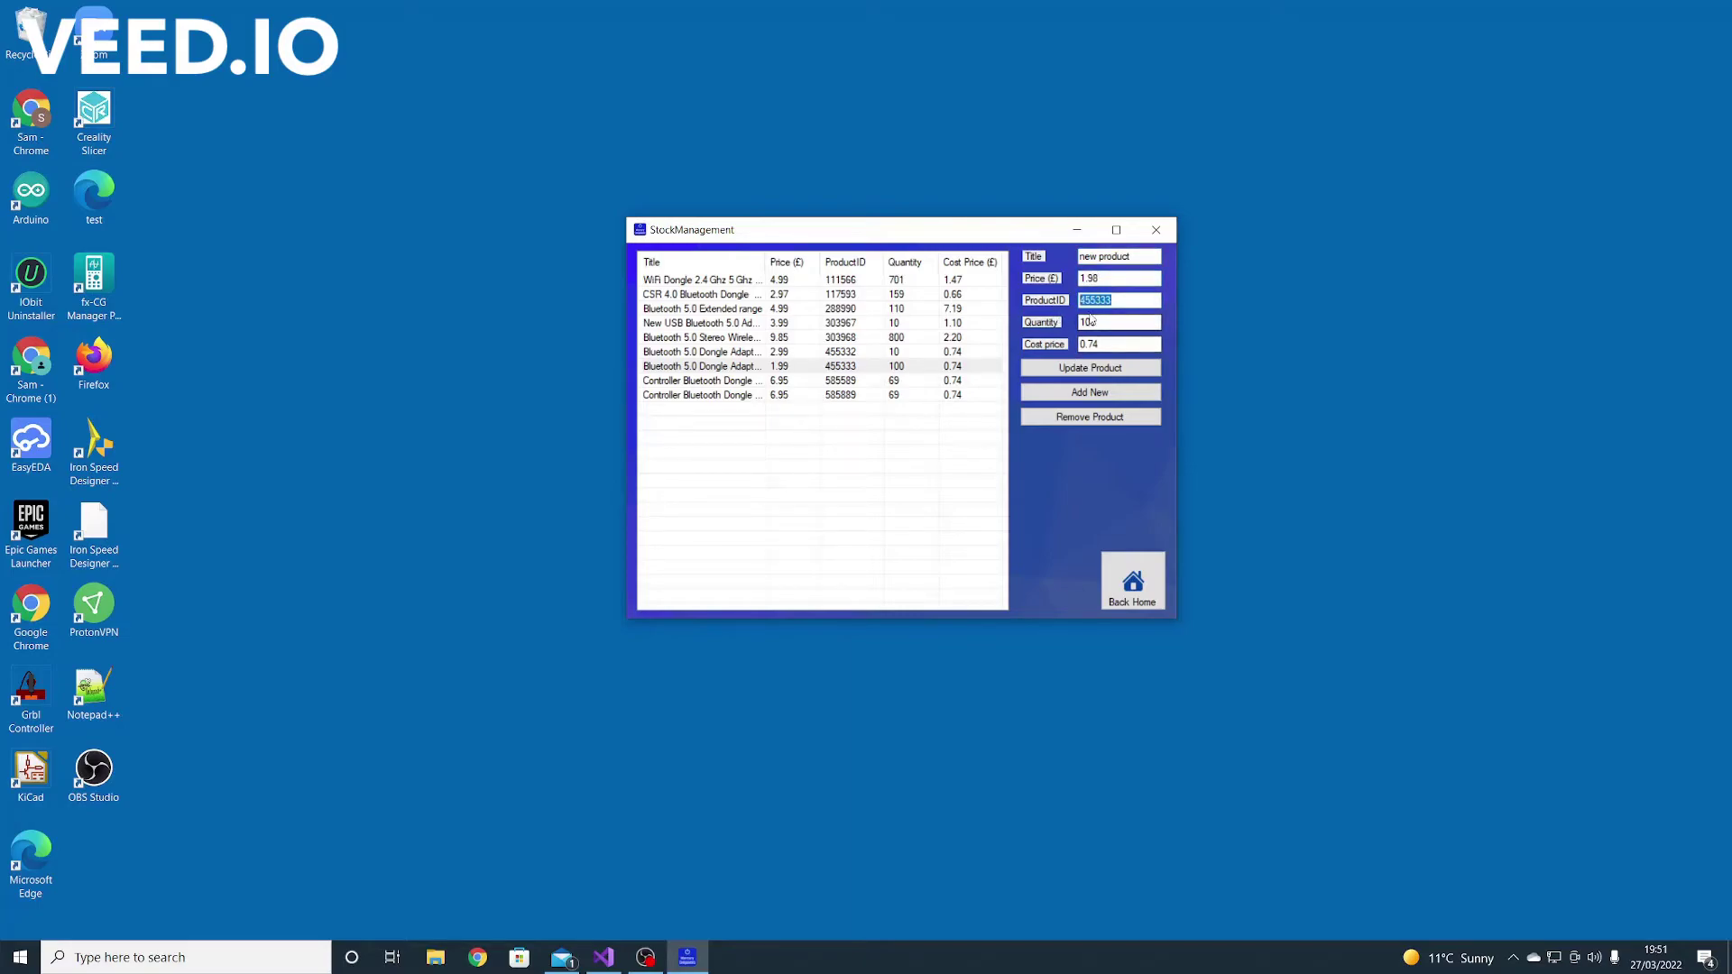
click(1131, 299)
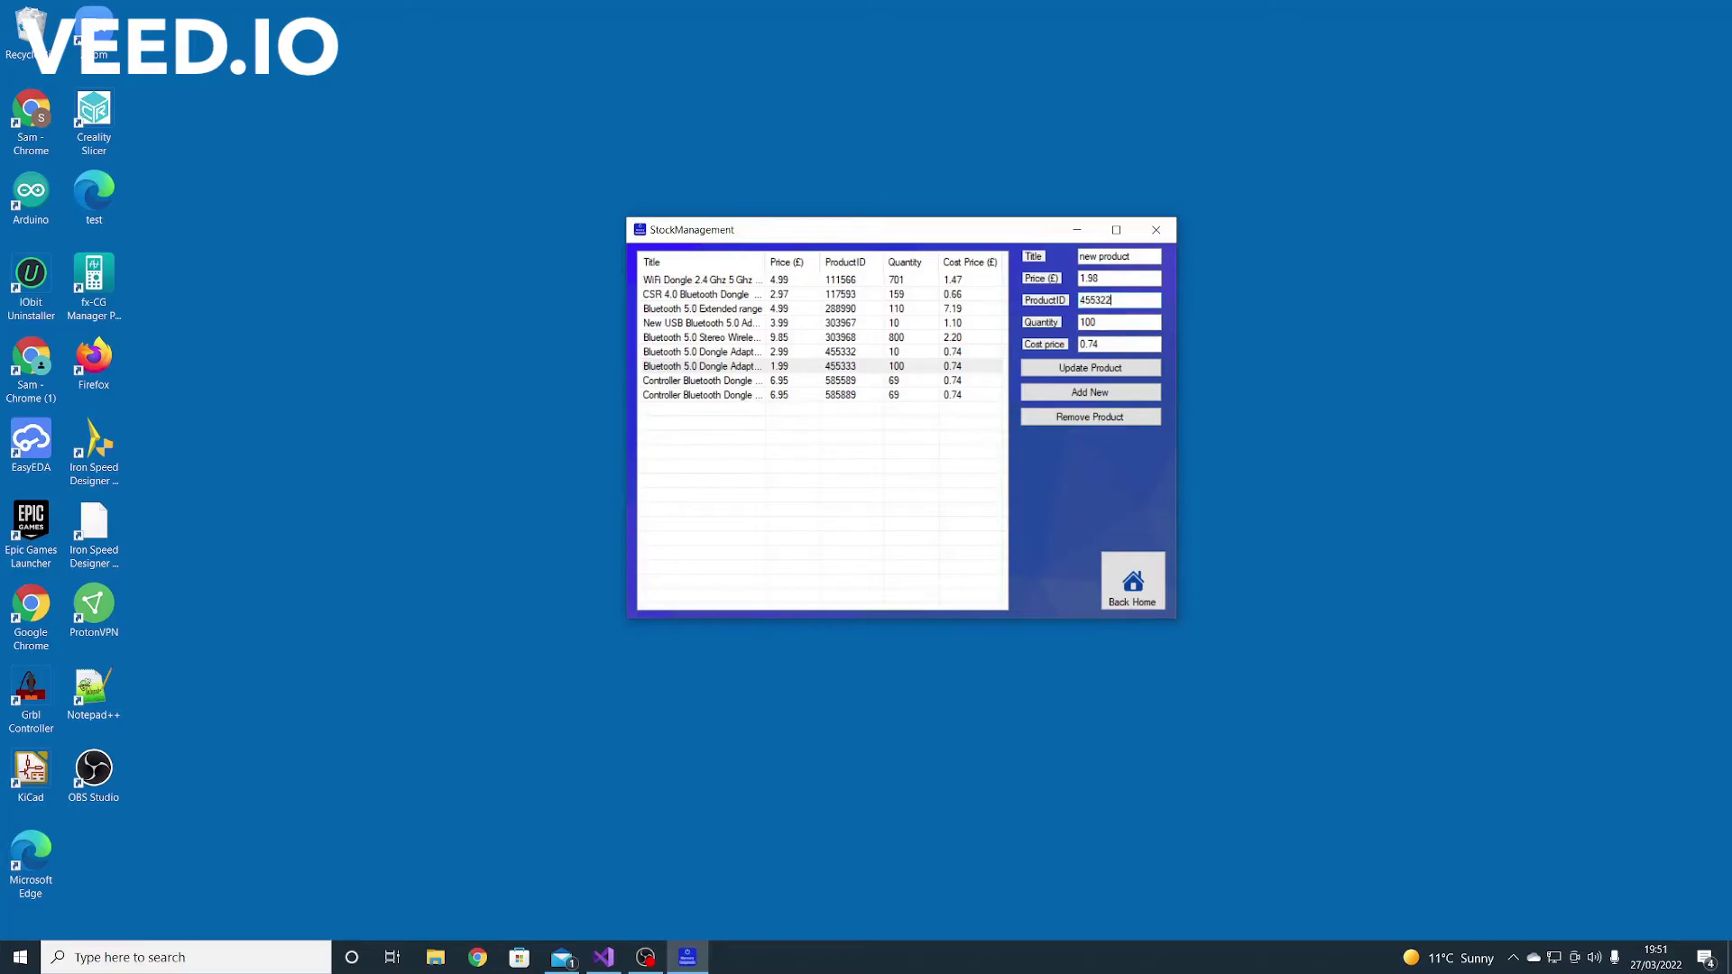
click(1078, 400)
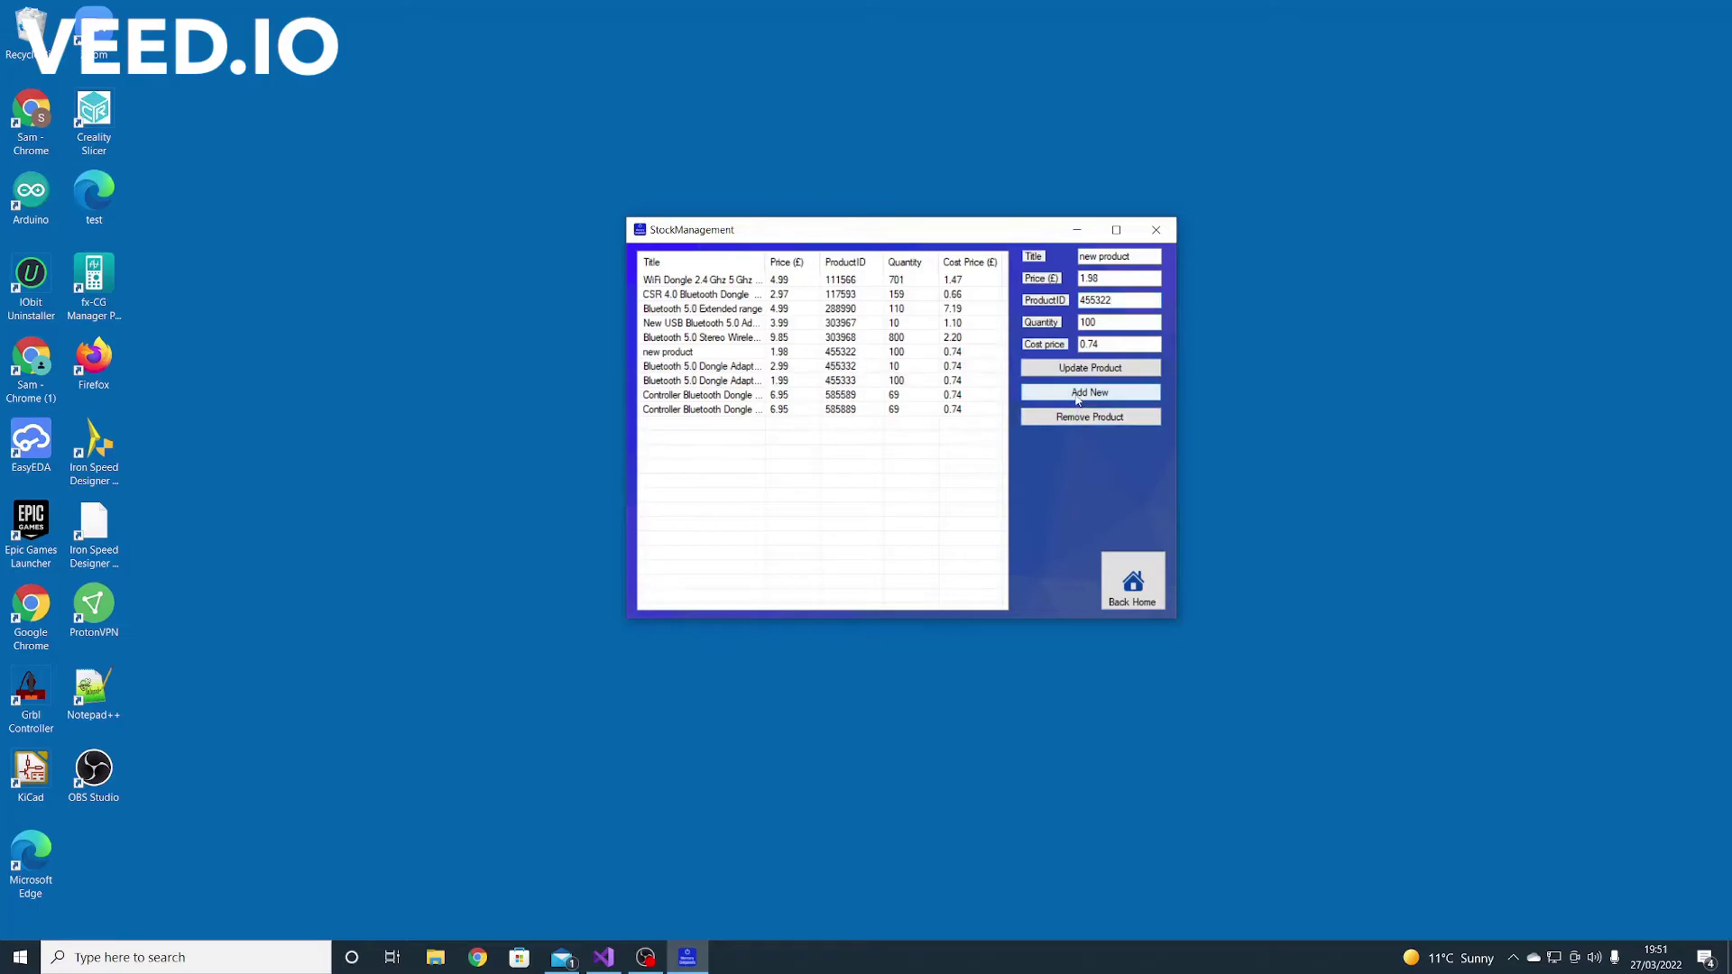
Remove the new product again and return to the Home dashboard
click(681, 352)
click(1077, 420)
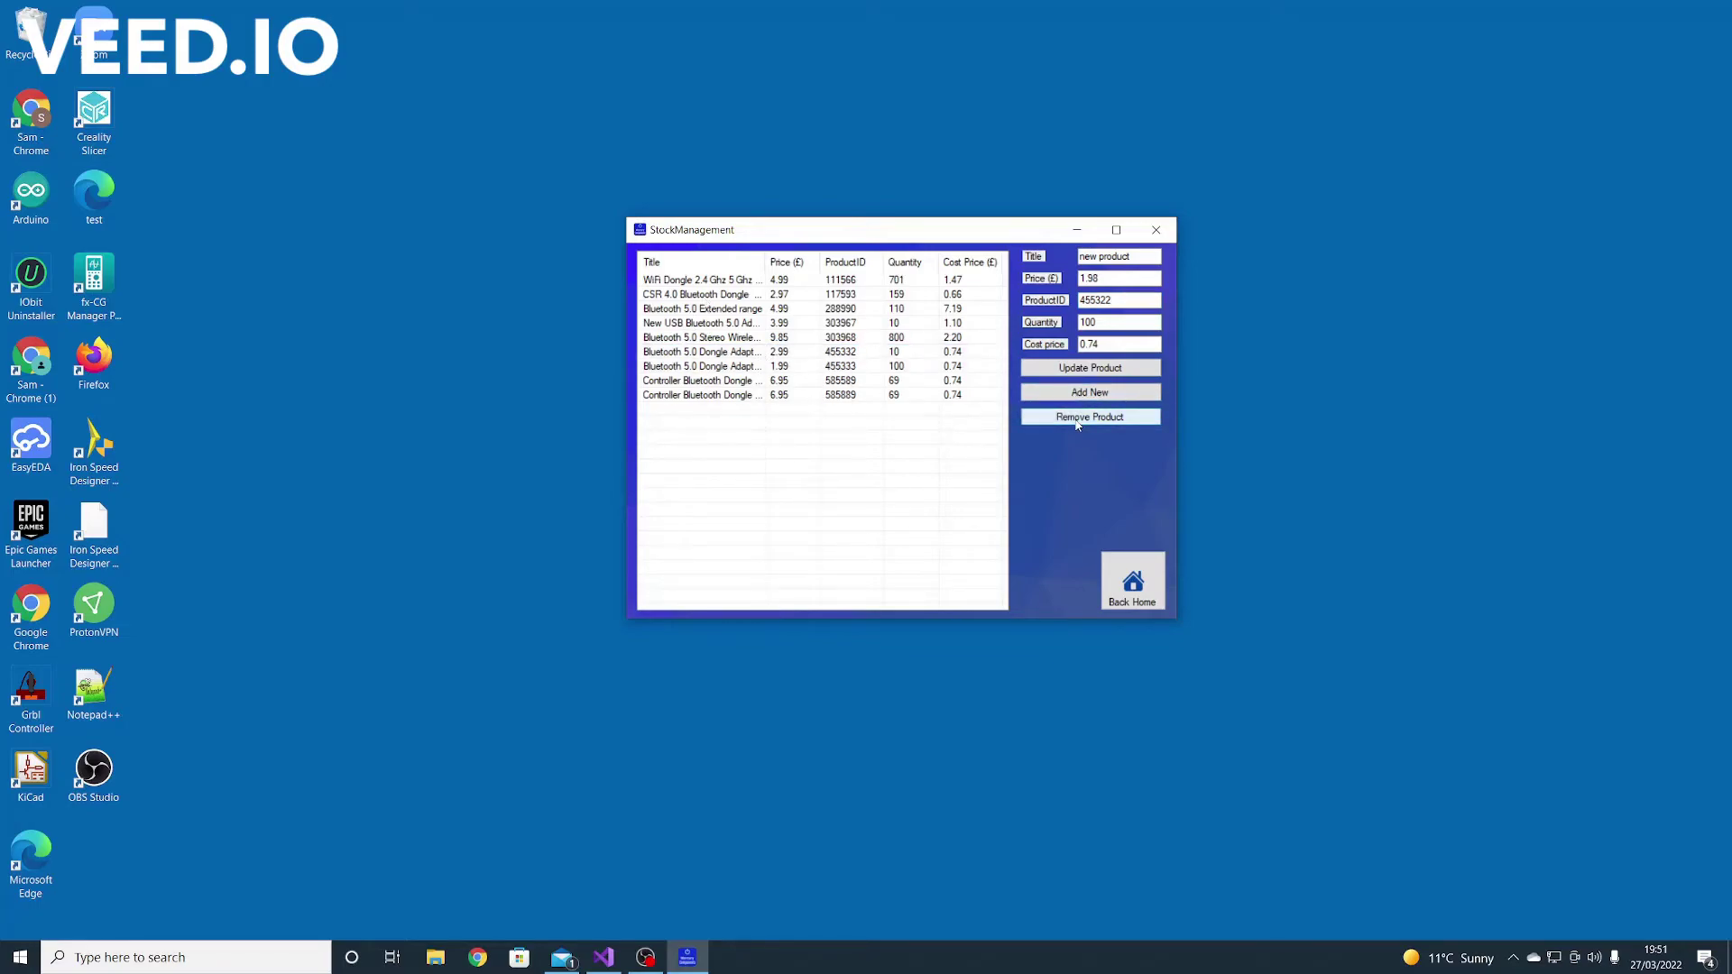
click(1148, 577)
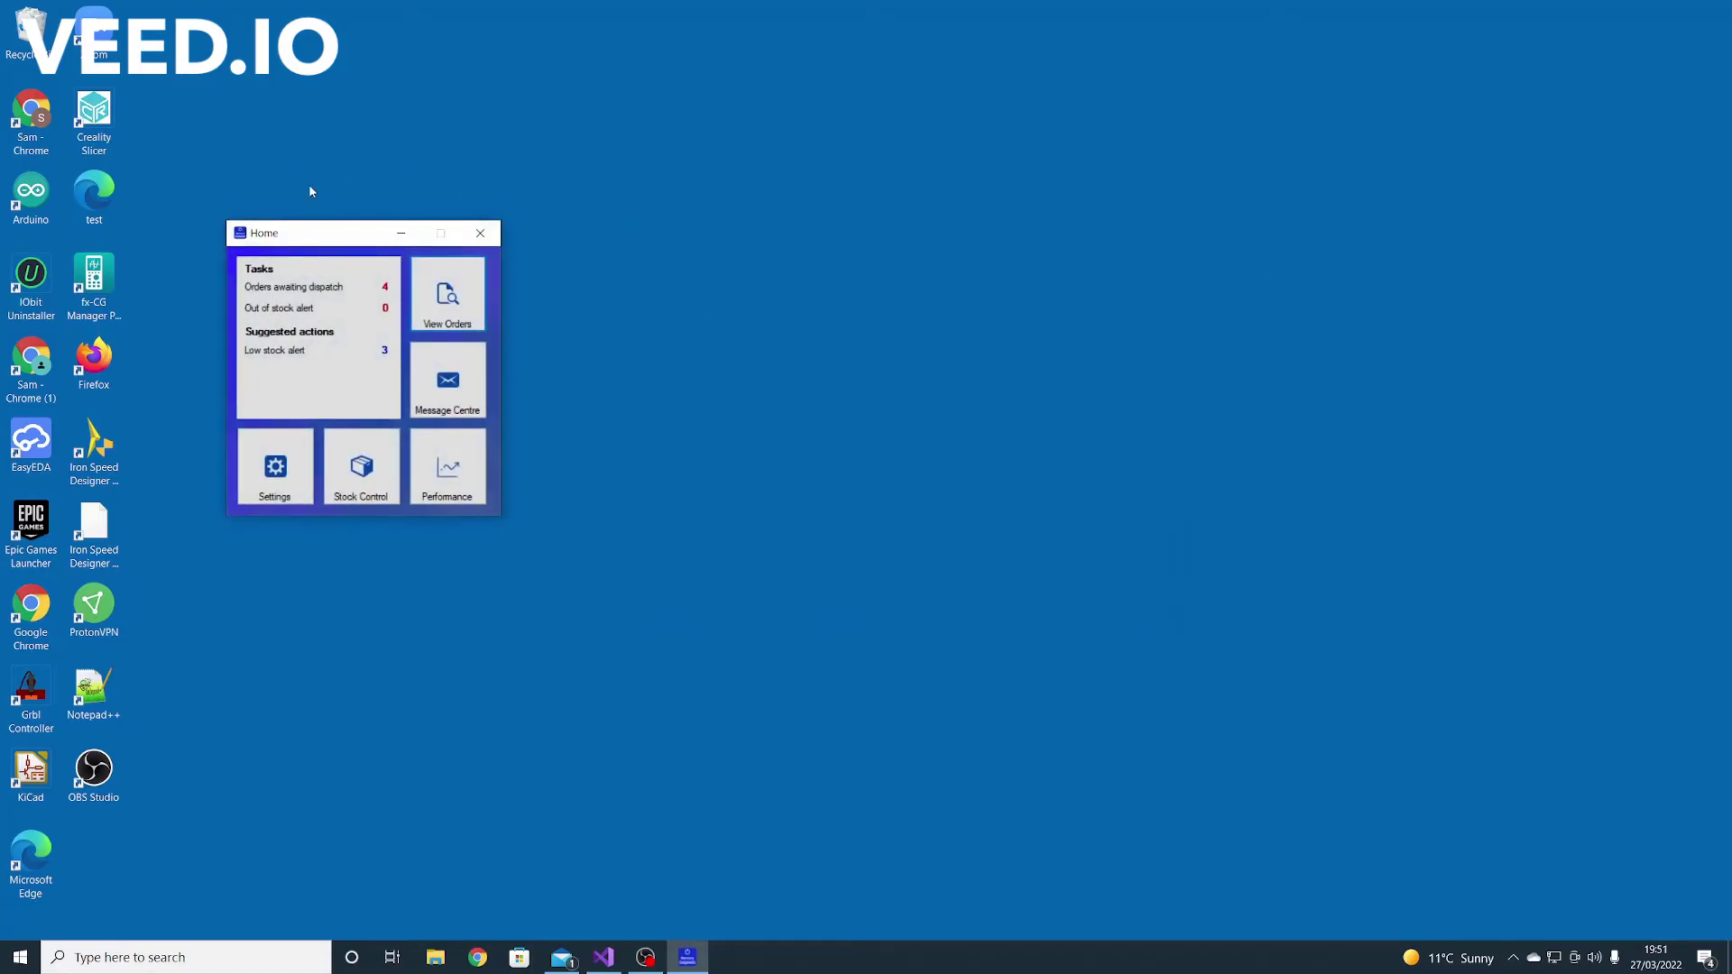
drag(315, 234, 687, 235)
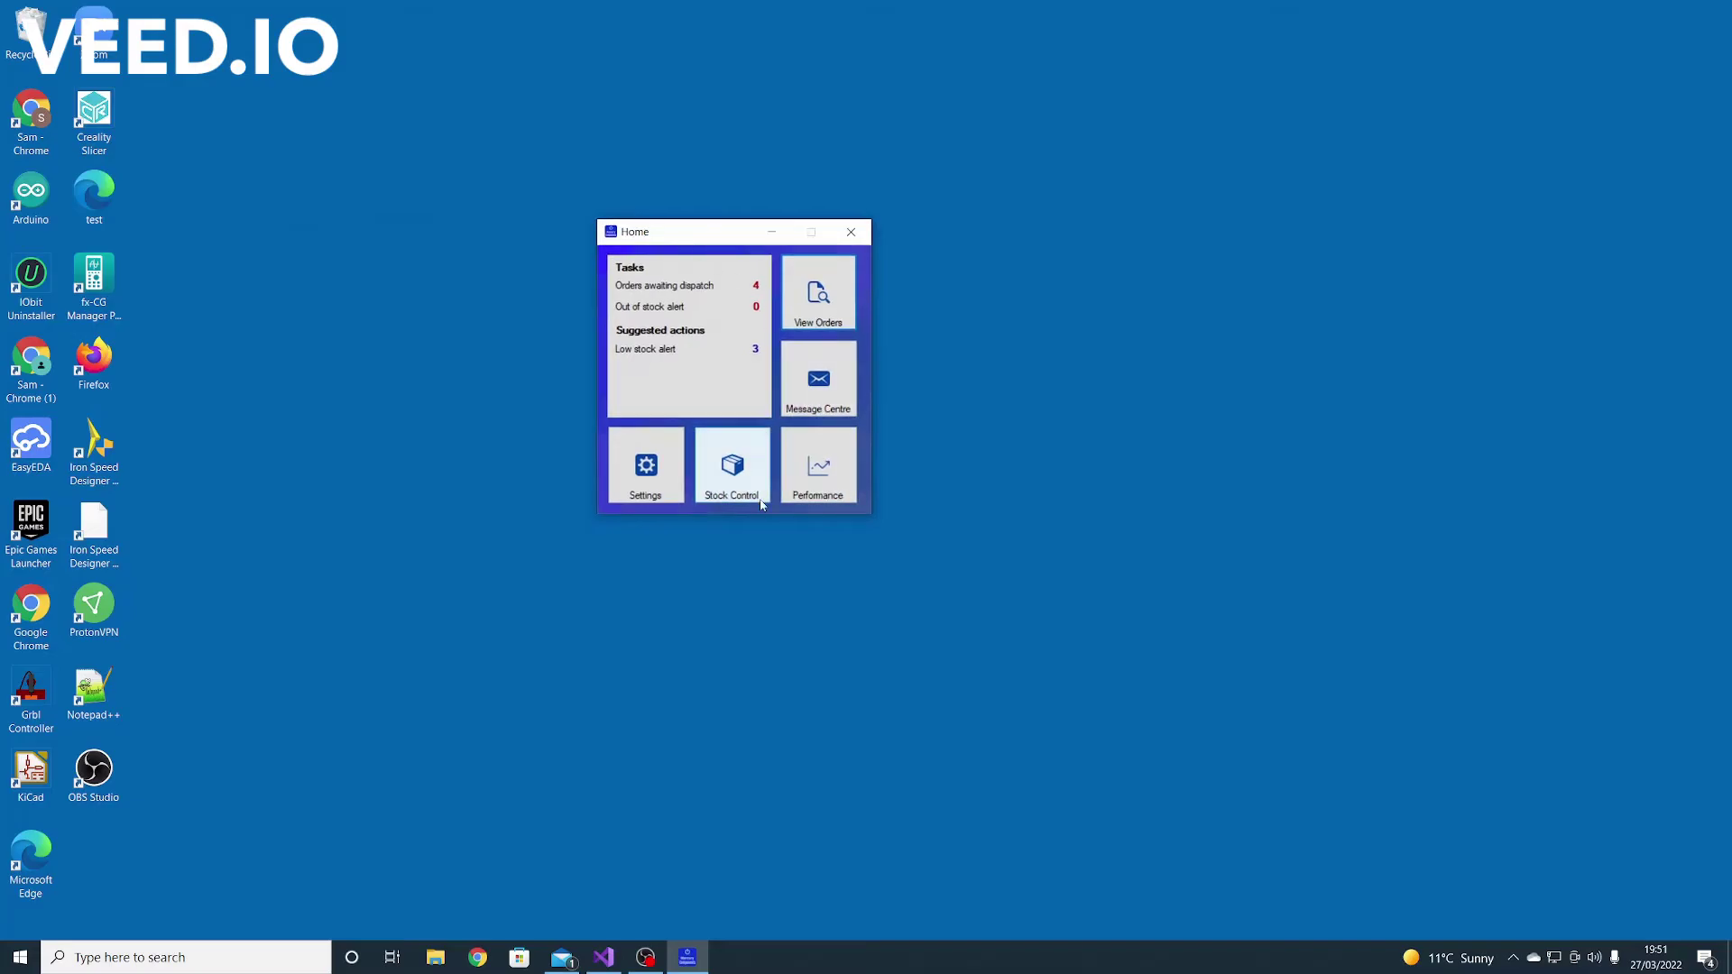
Open the Performance graphs and cycle the time period through 365, 31 and 7 Days, ending on 365
click(815, 469)
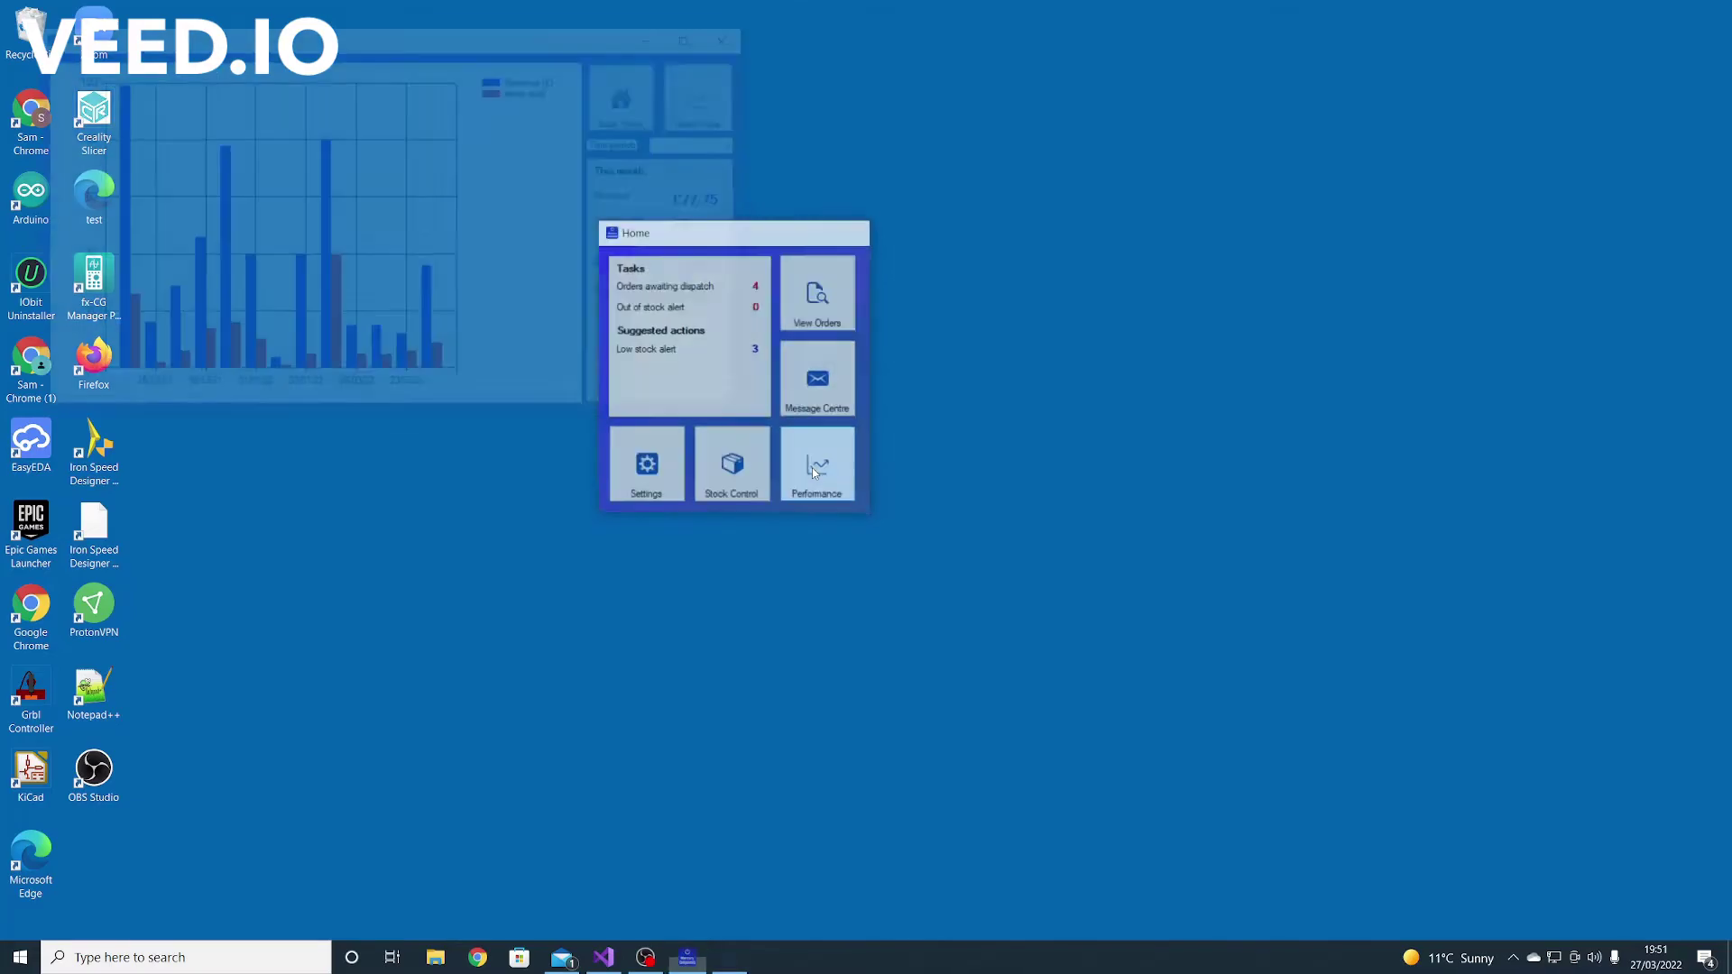
drag(383, 42, 866, 159)
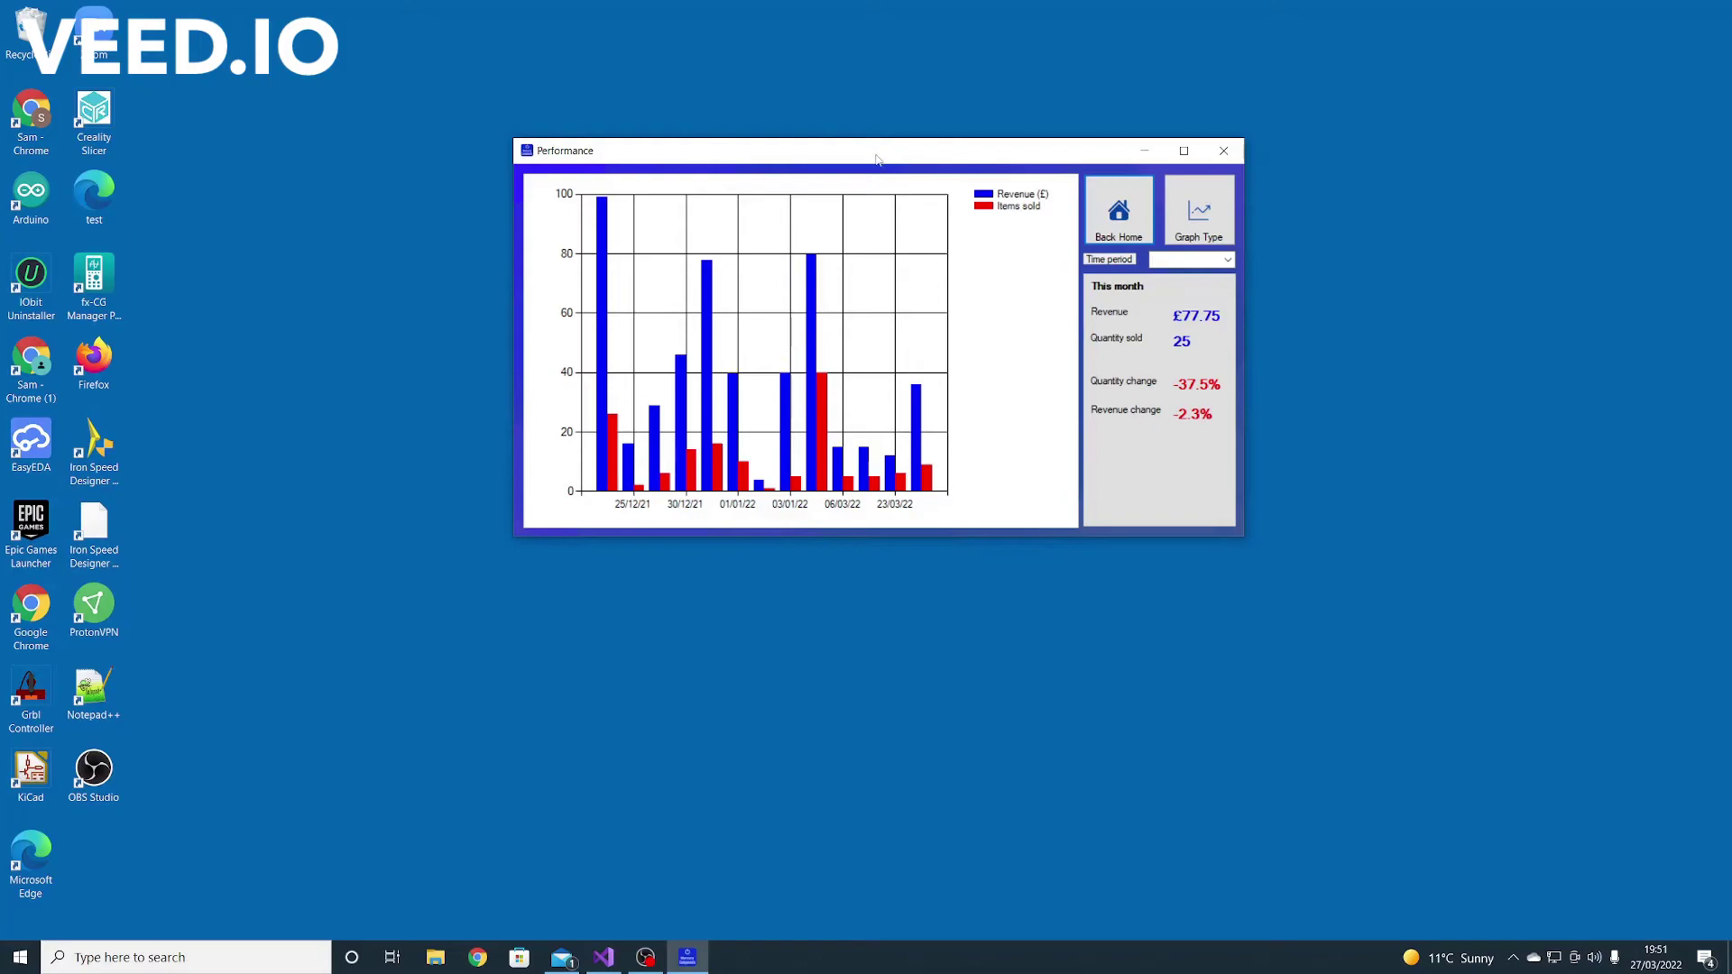
click(1225, 261)
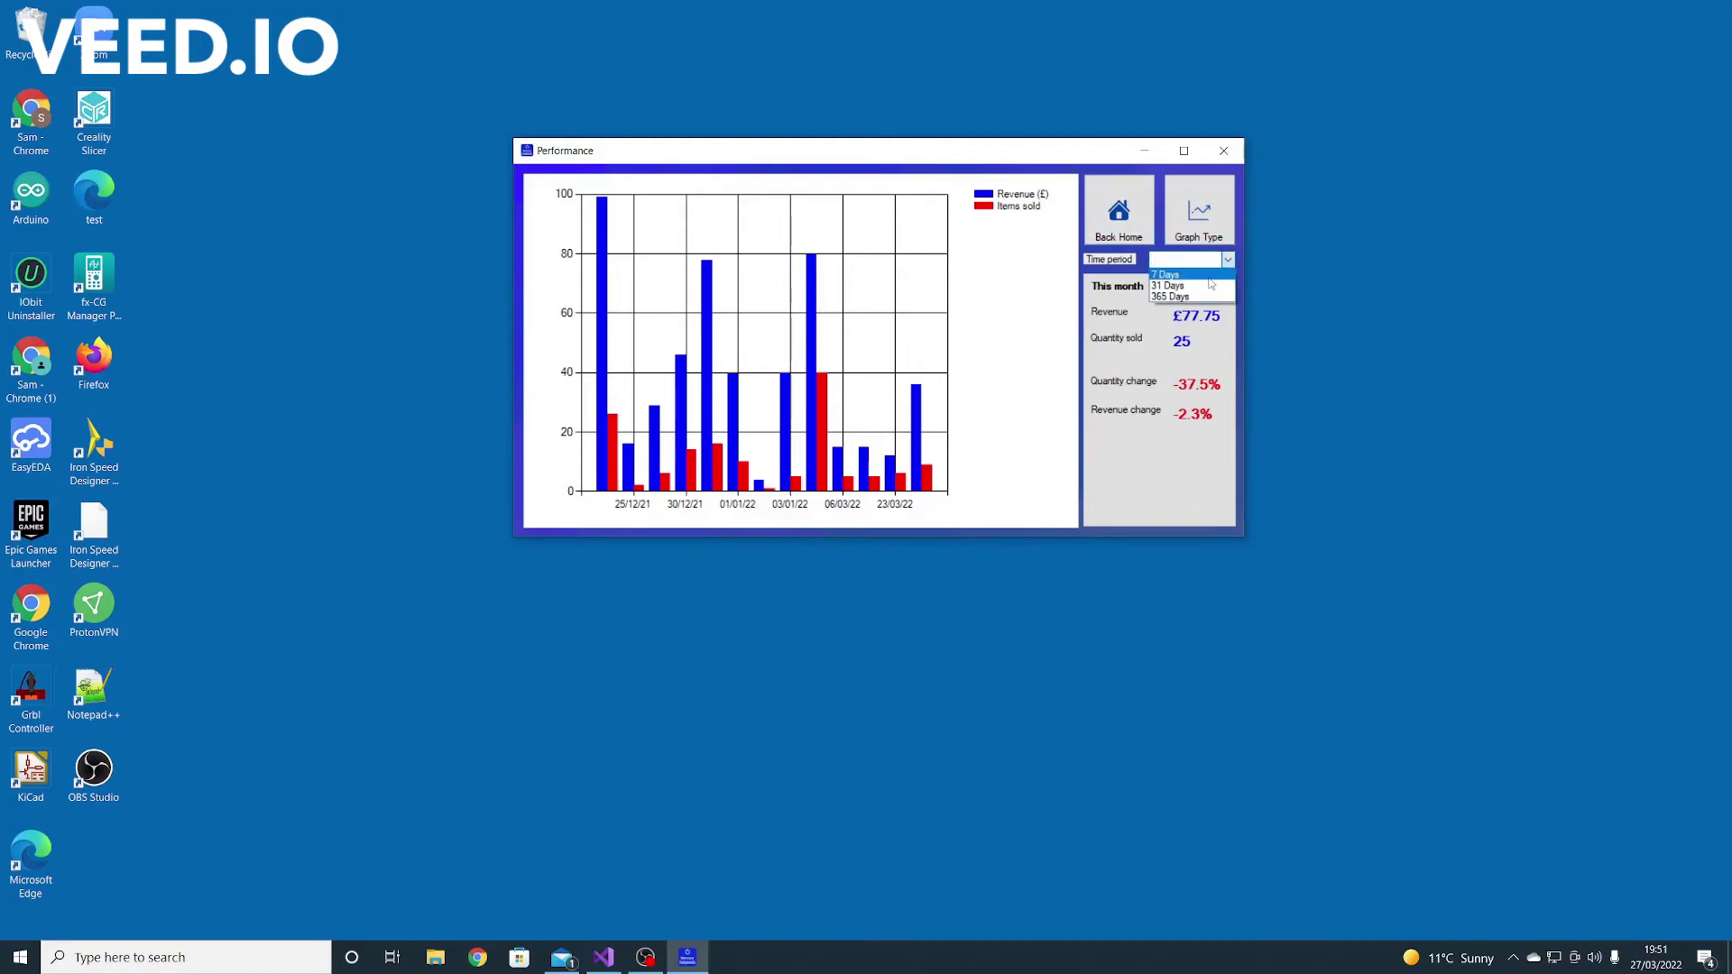
click(1123, 349)
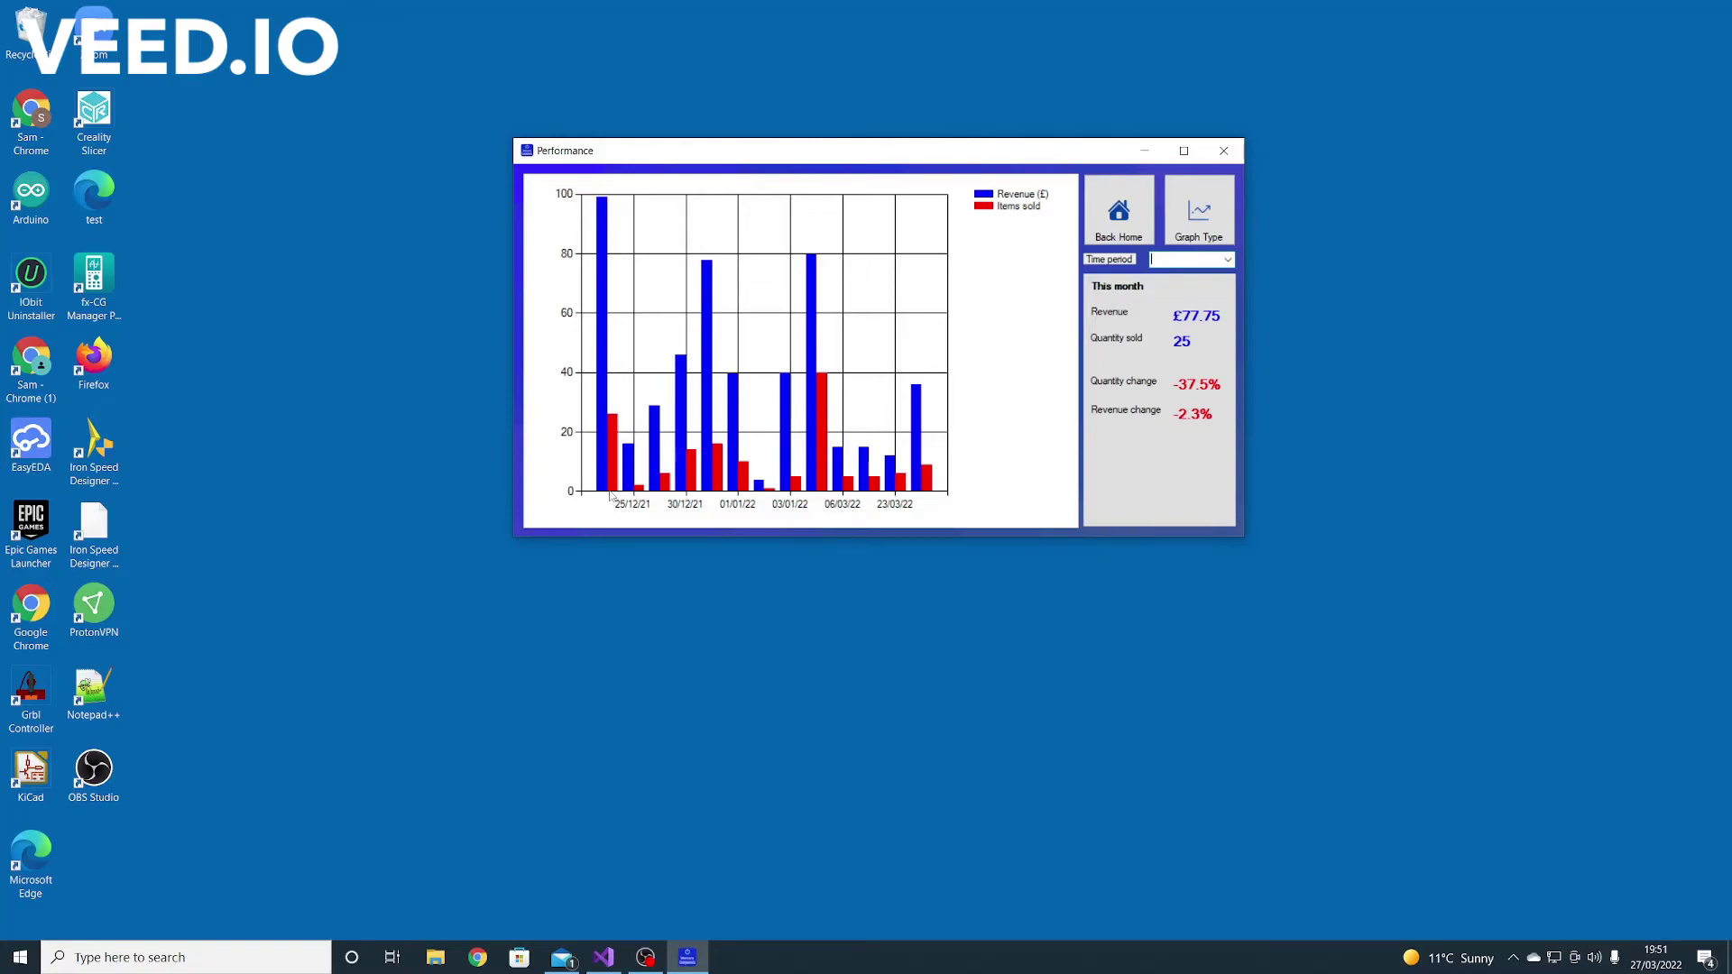
click(1227, 259)
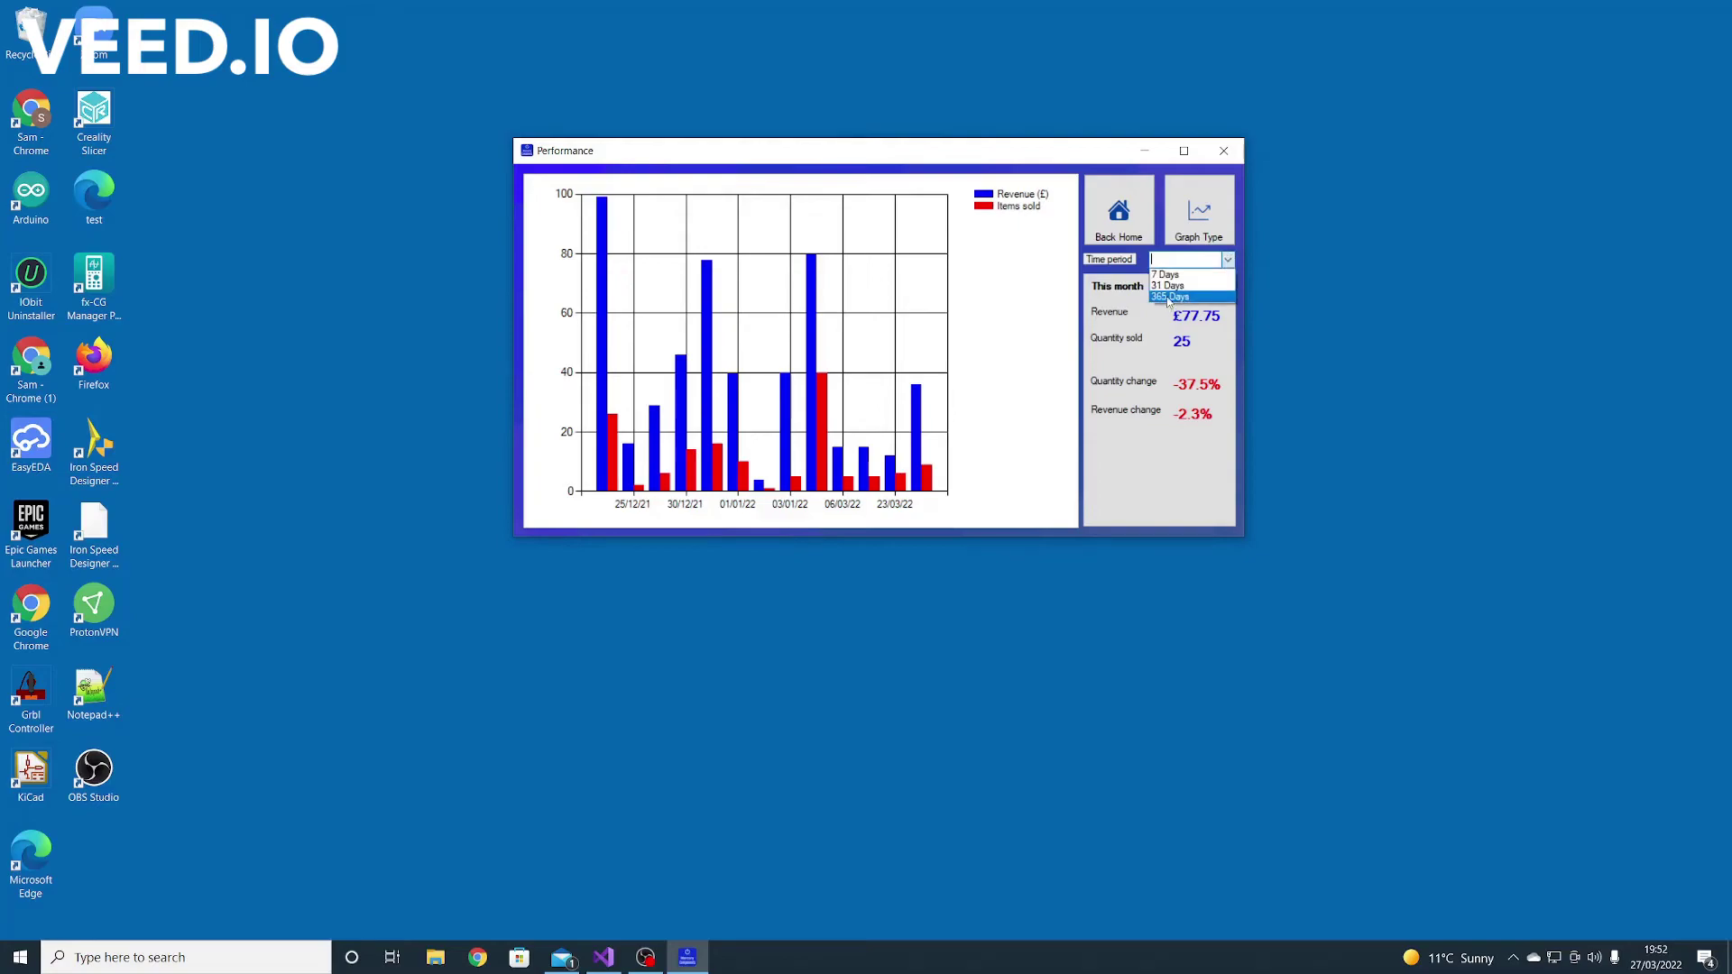
click(1169, 298)
click(1228, 260)
click(1173, 285)
click(1230, 262)
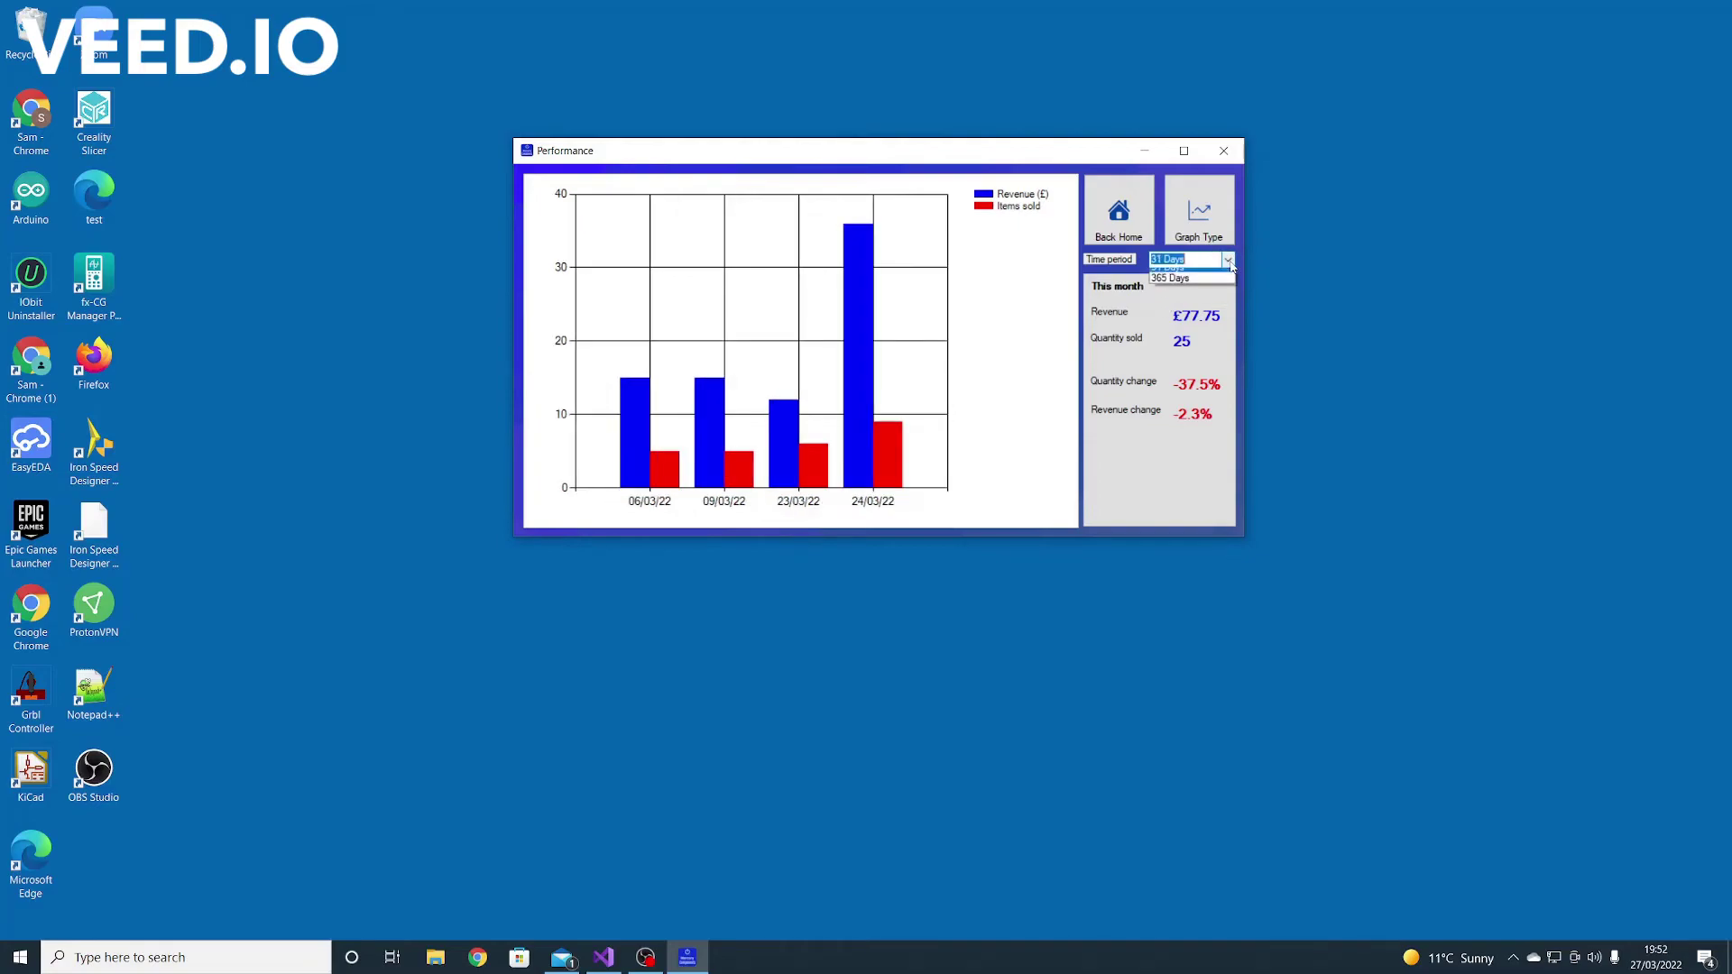
click(1173, 273)
click(1228, 260)
click(1171, 297)
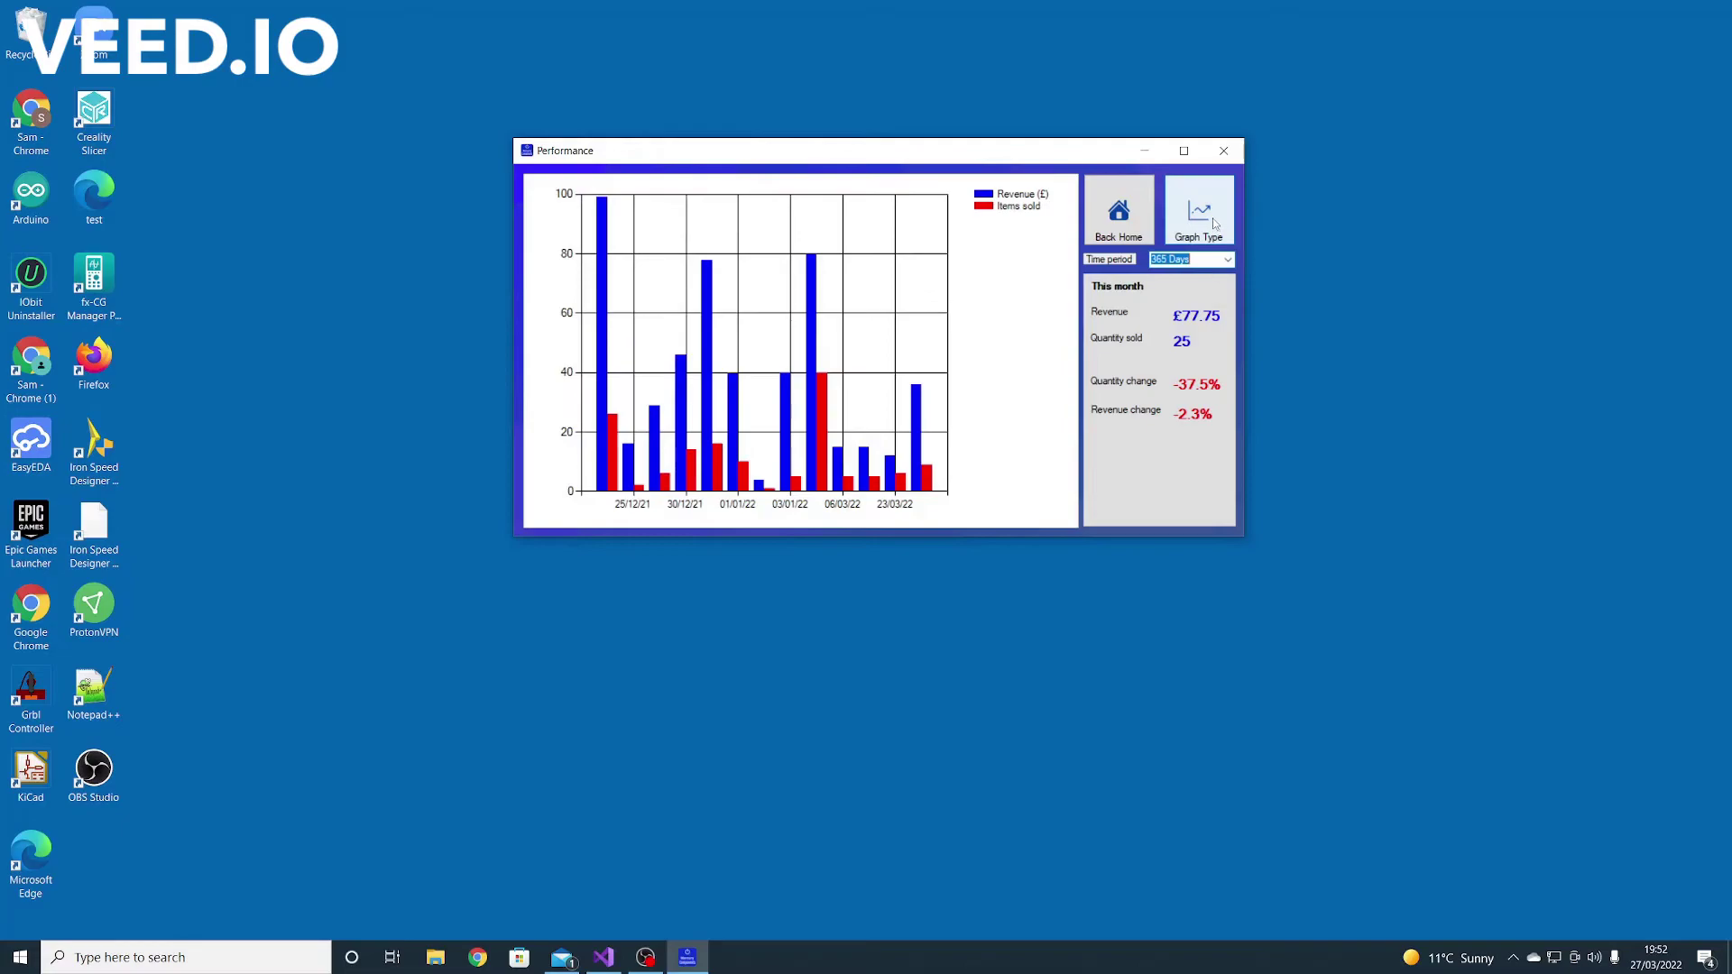
Toggle the chart between line and bar graphs, then return Home
click(1212, 221)
click(1208, 225)
click(1206, 228)
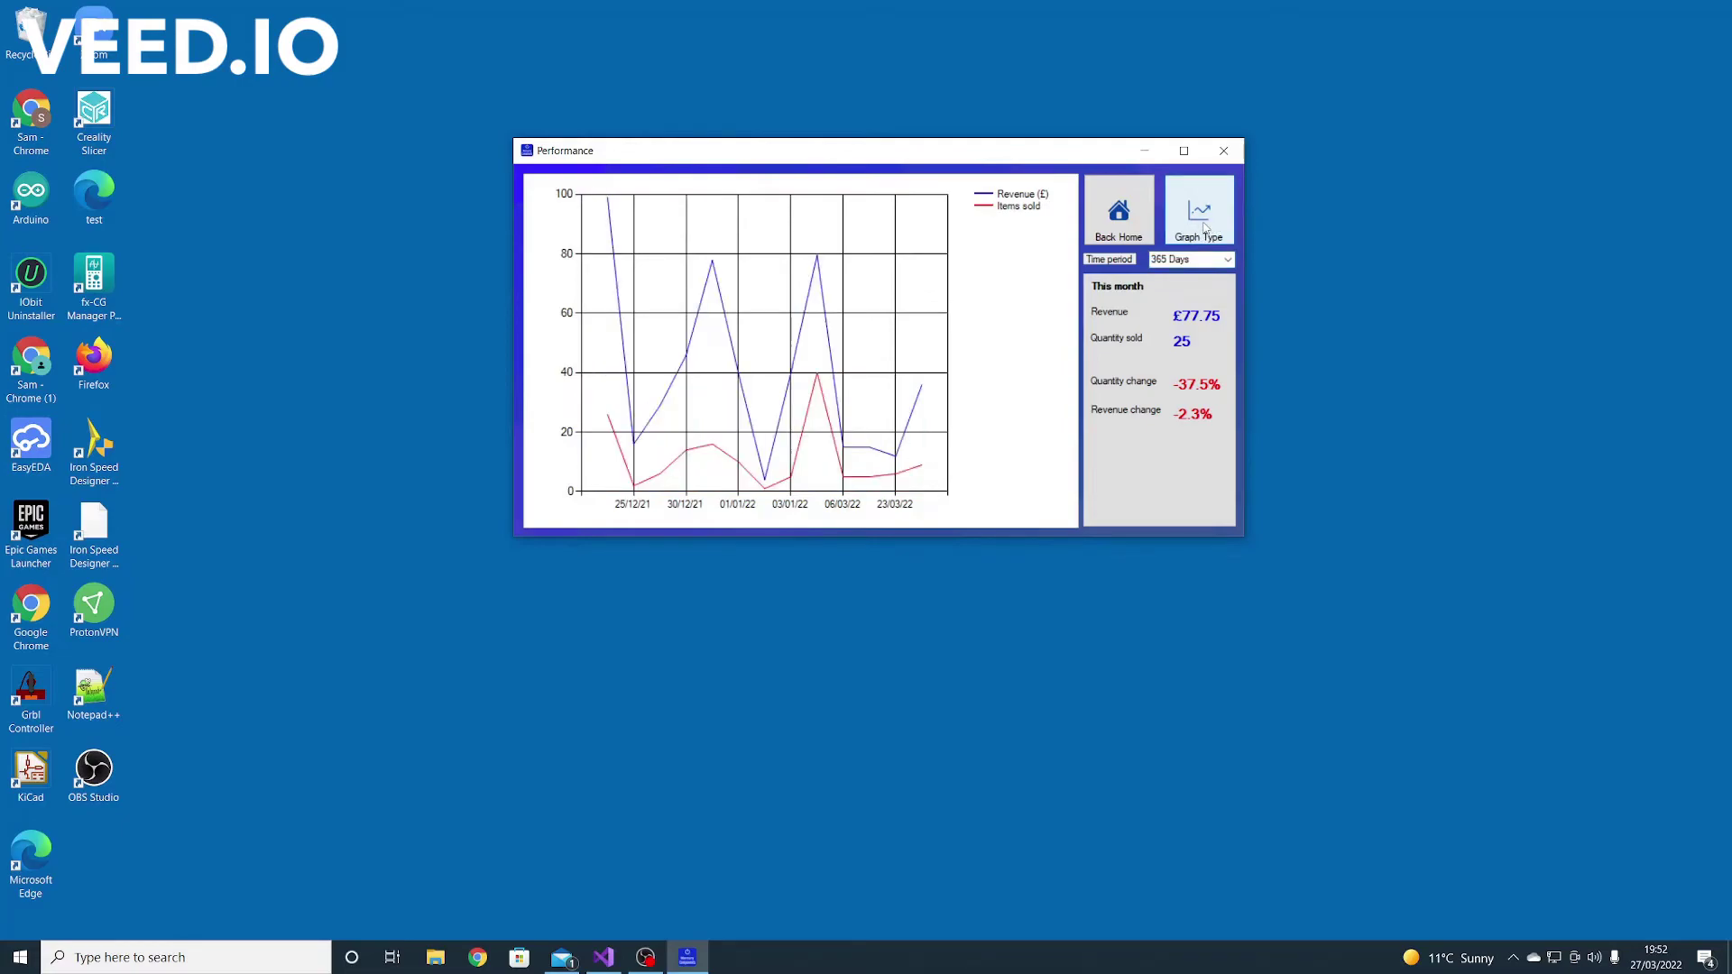
click(1207, 228)
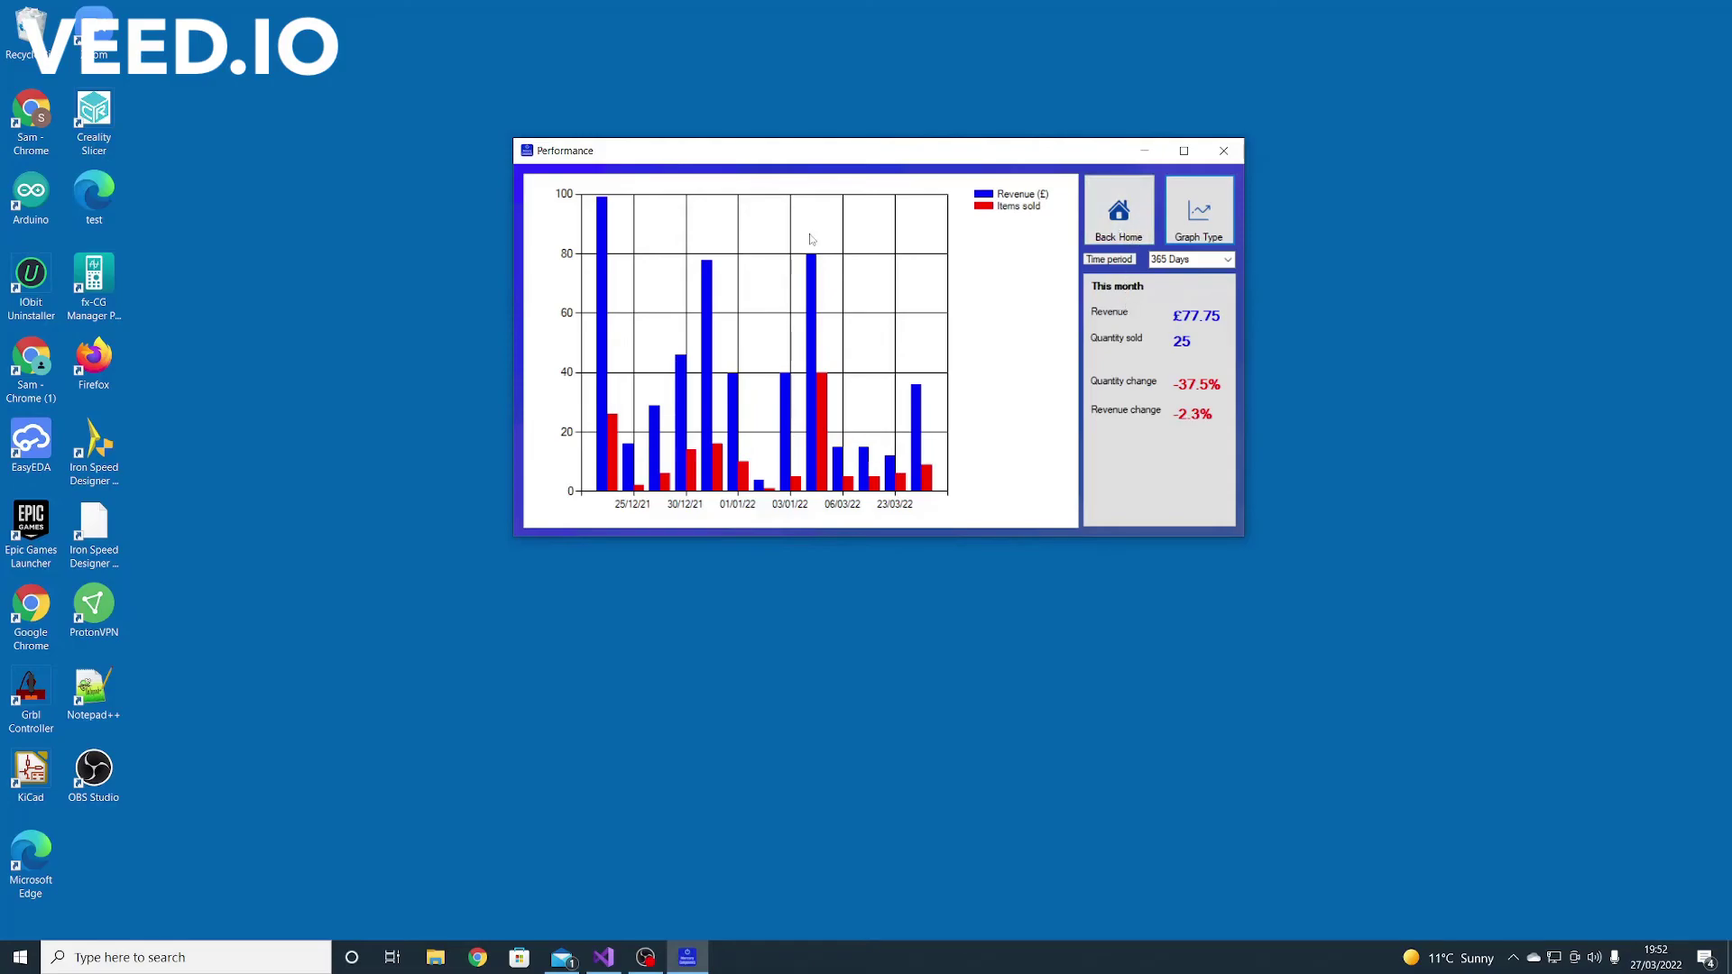
click(1101, 218)
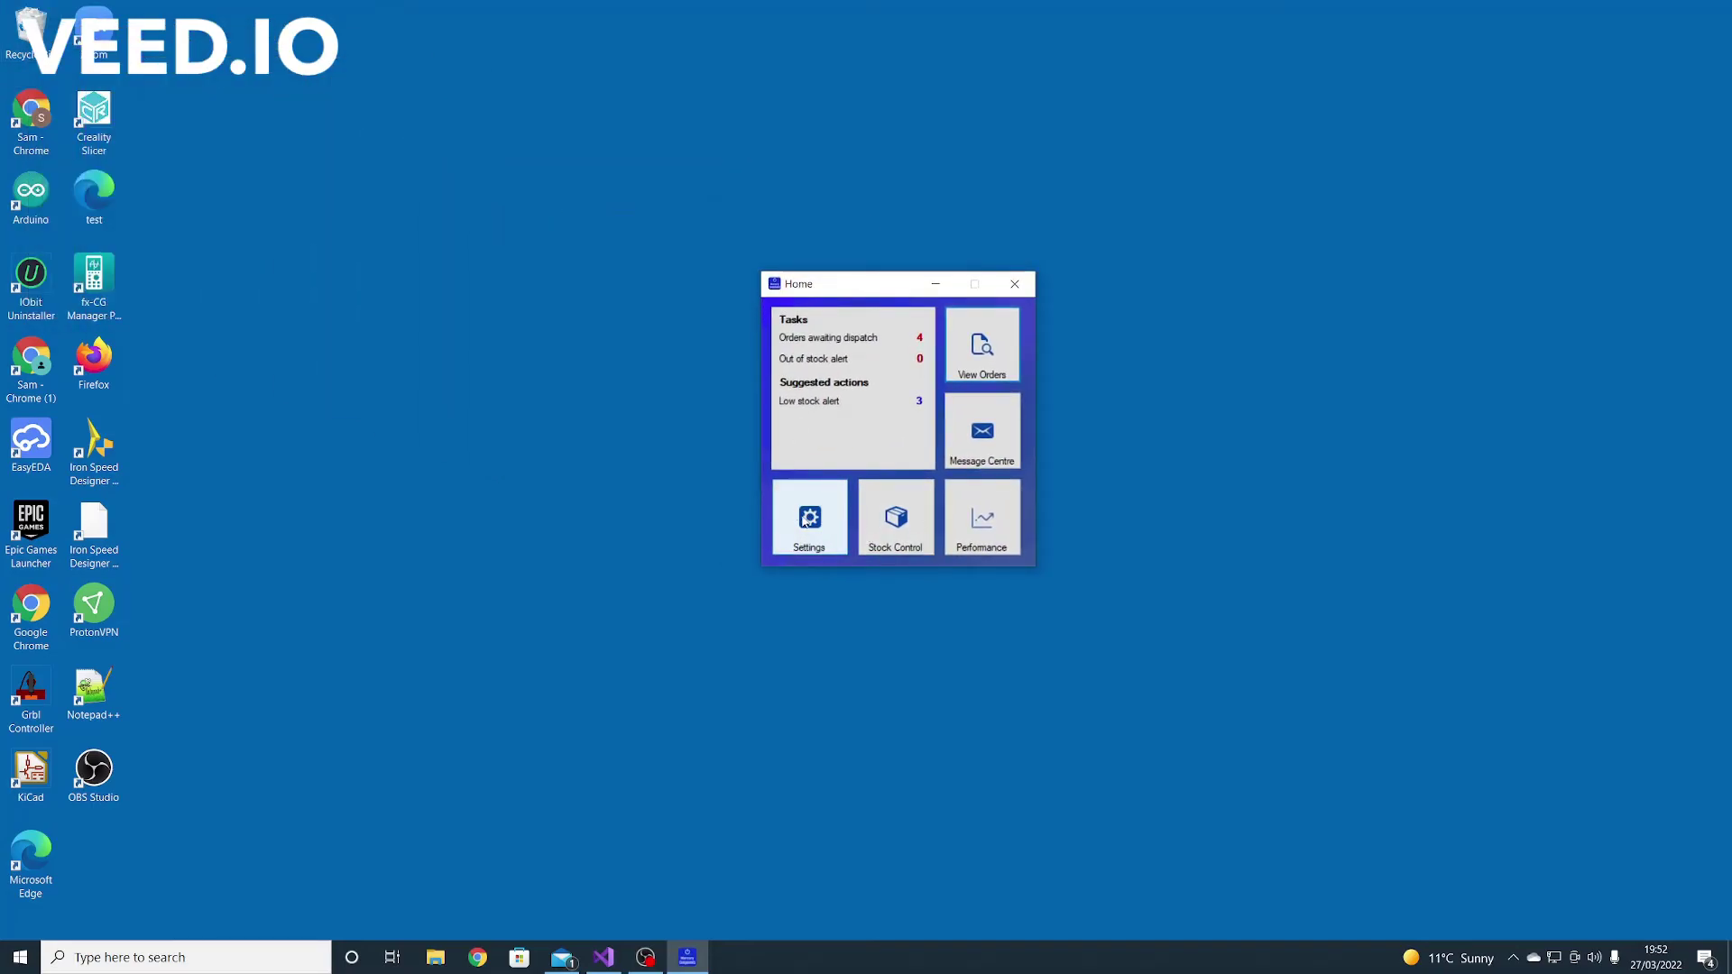
In Settings, submit a new admin user with a company e-mail and password
click(806, 520)
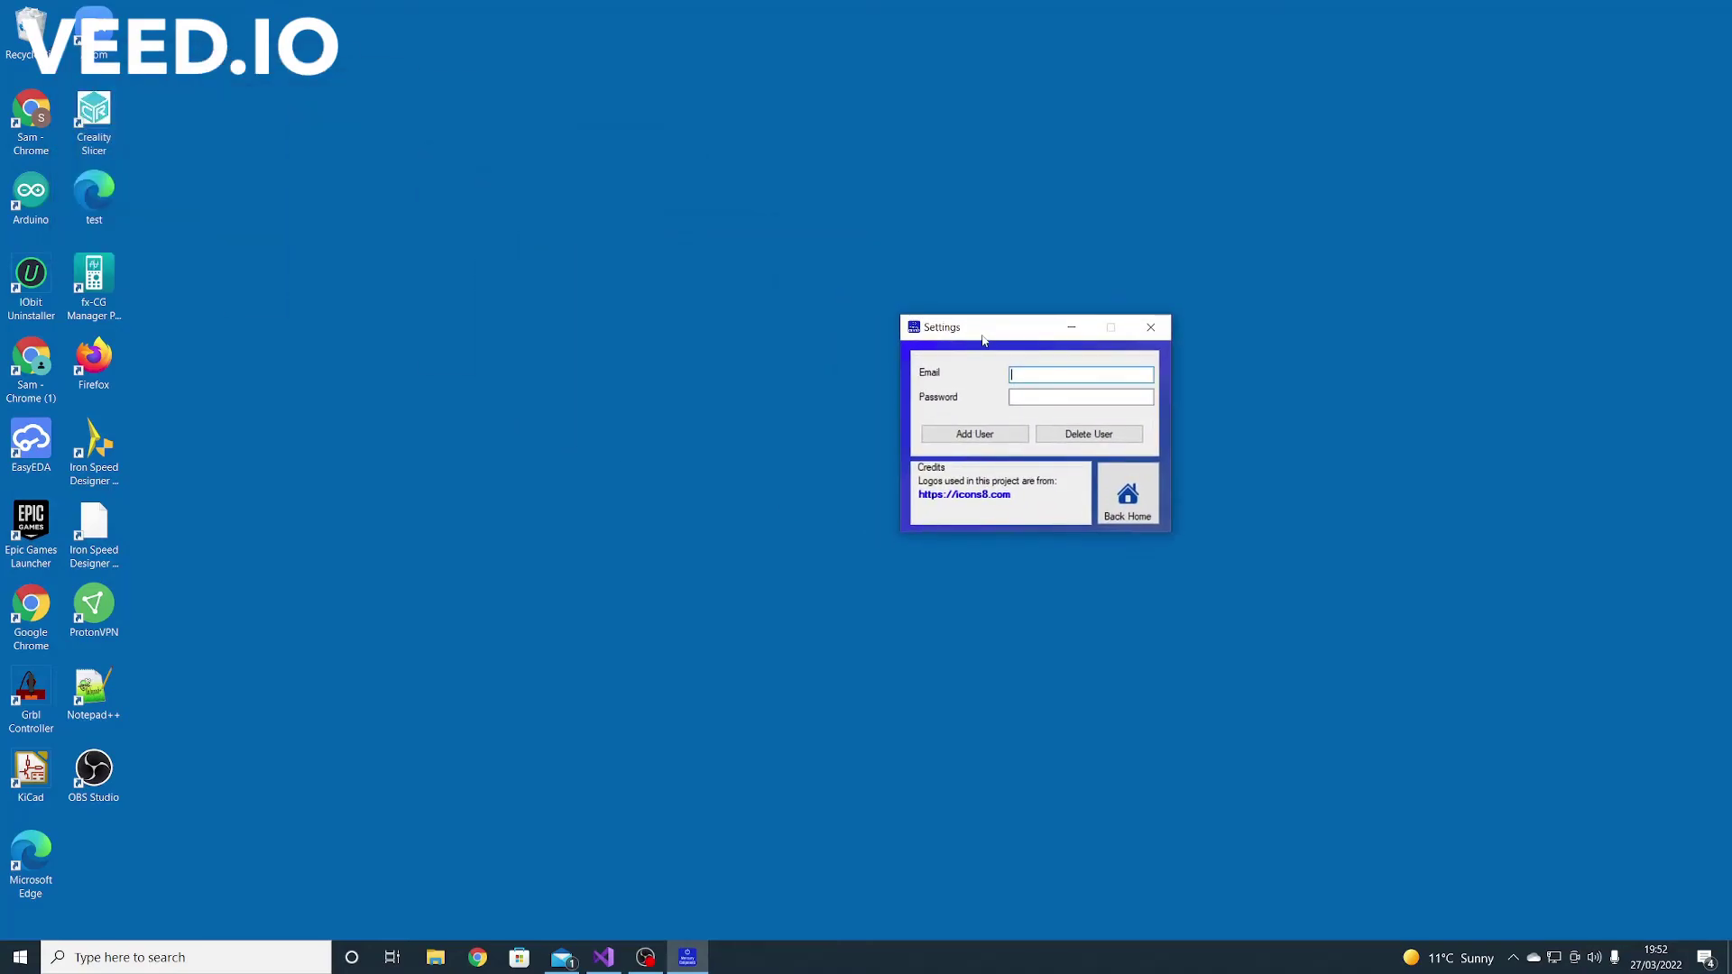
click(1065, 395)
text(pas)
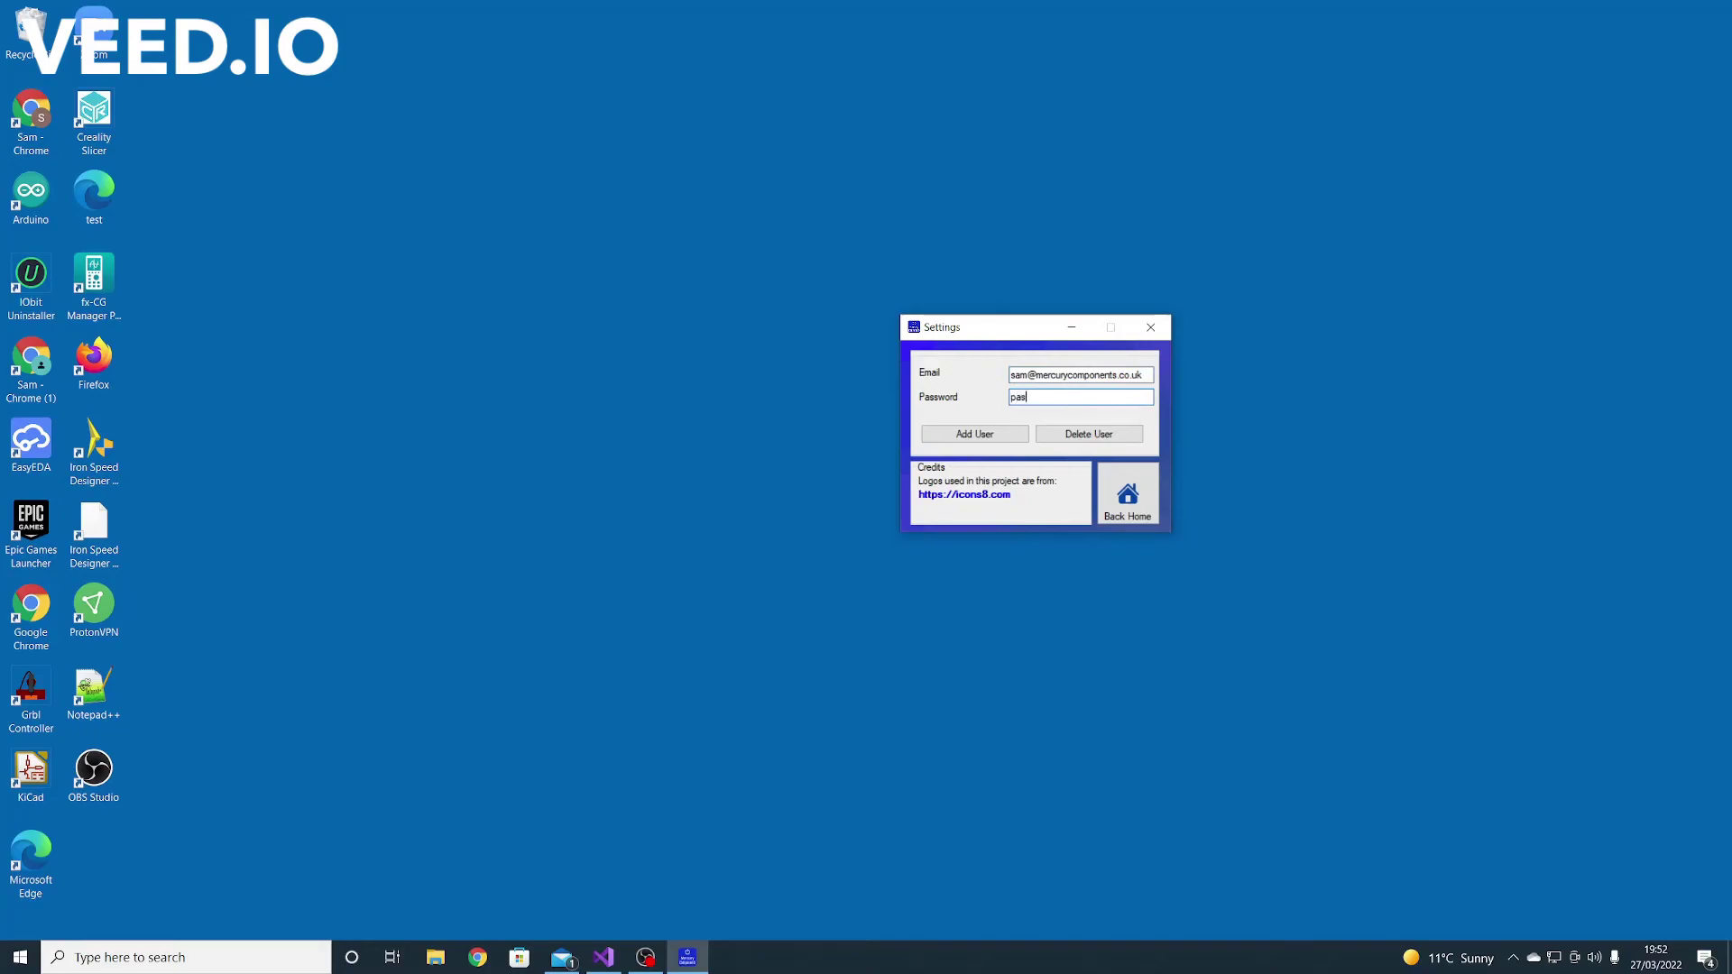
text(sword123)
click(1003, 437)
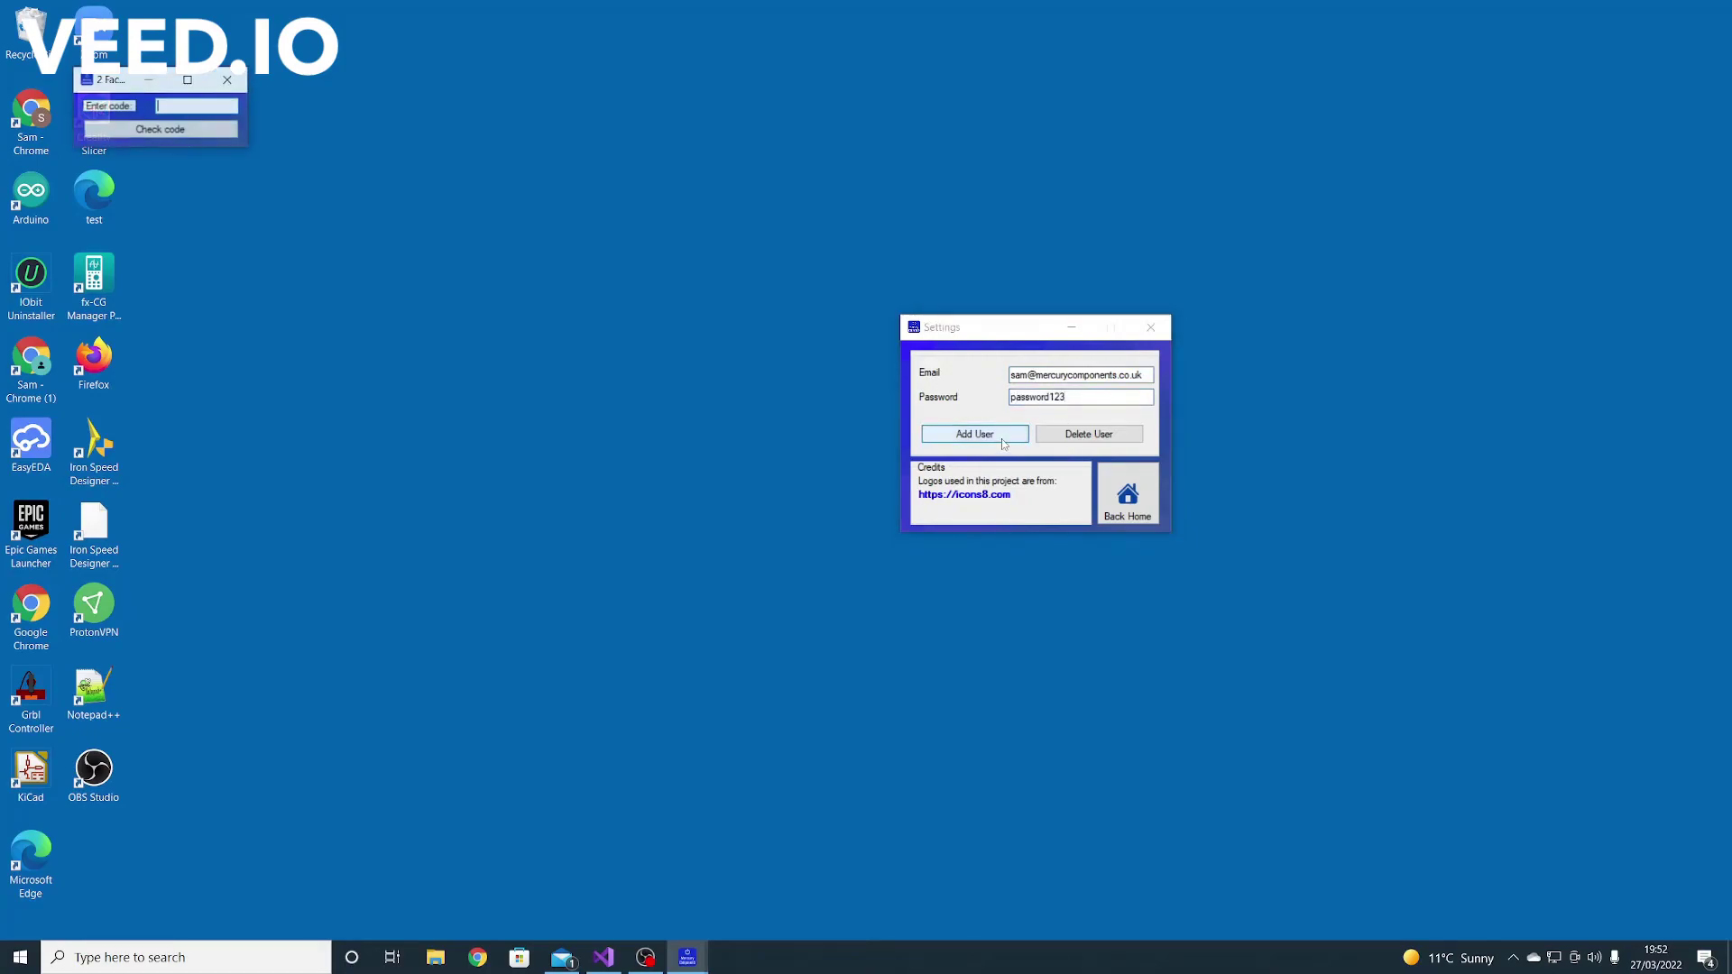
Read the two-factor code from the authentication e-mail in Mail
drag(189, 90, 749, 350)
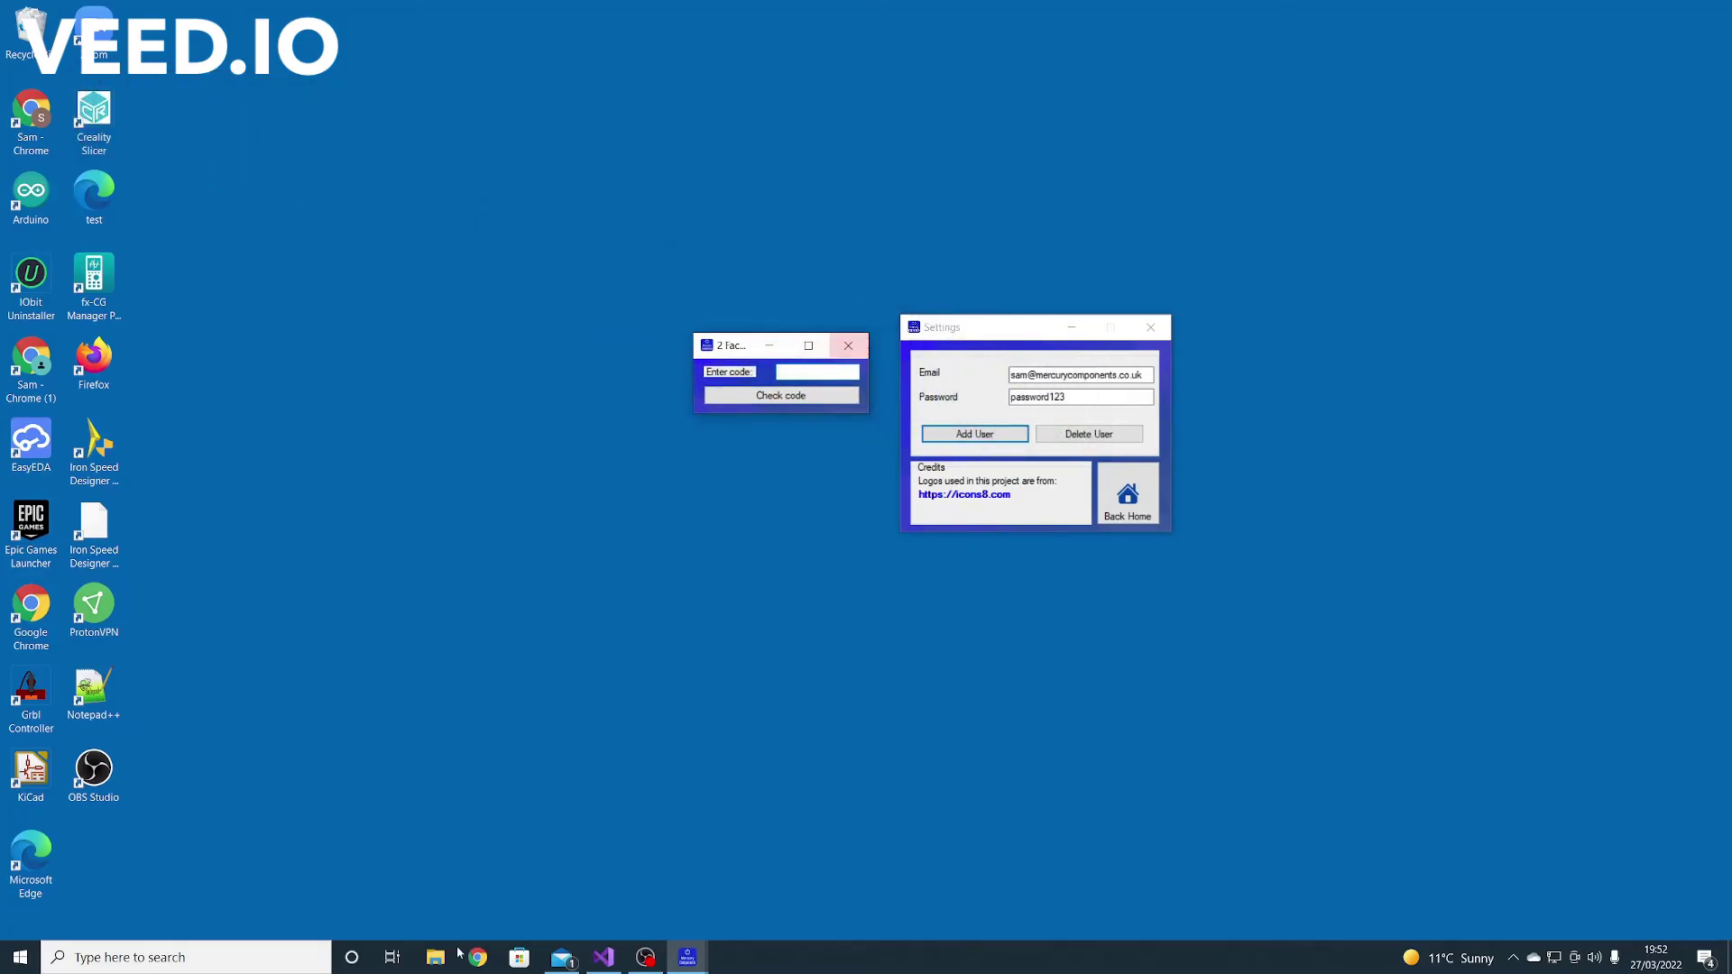
click(561, 957)
click(358, 167)
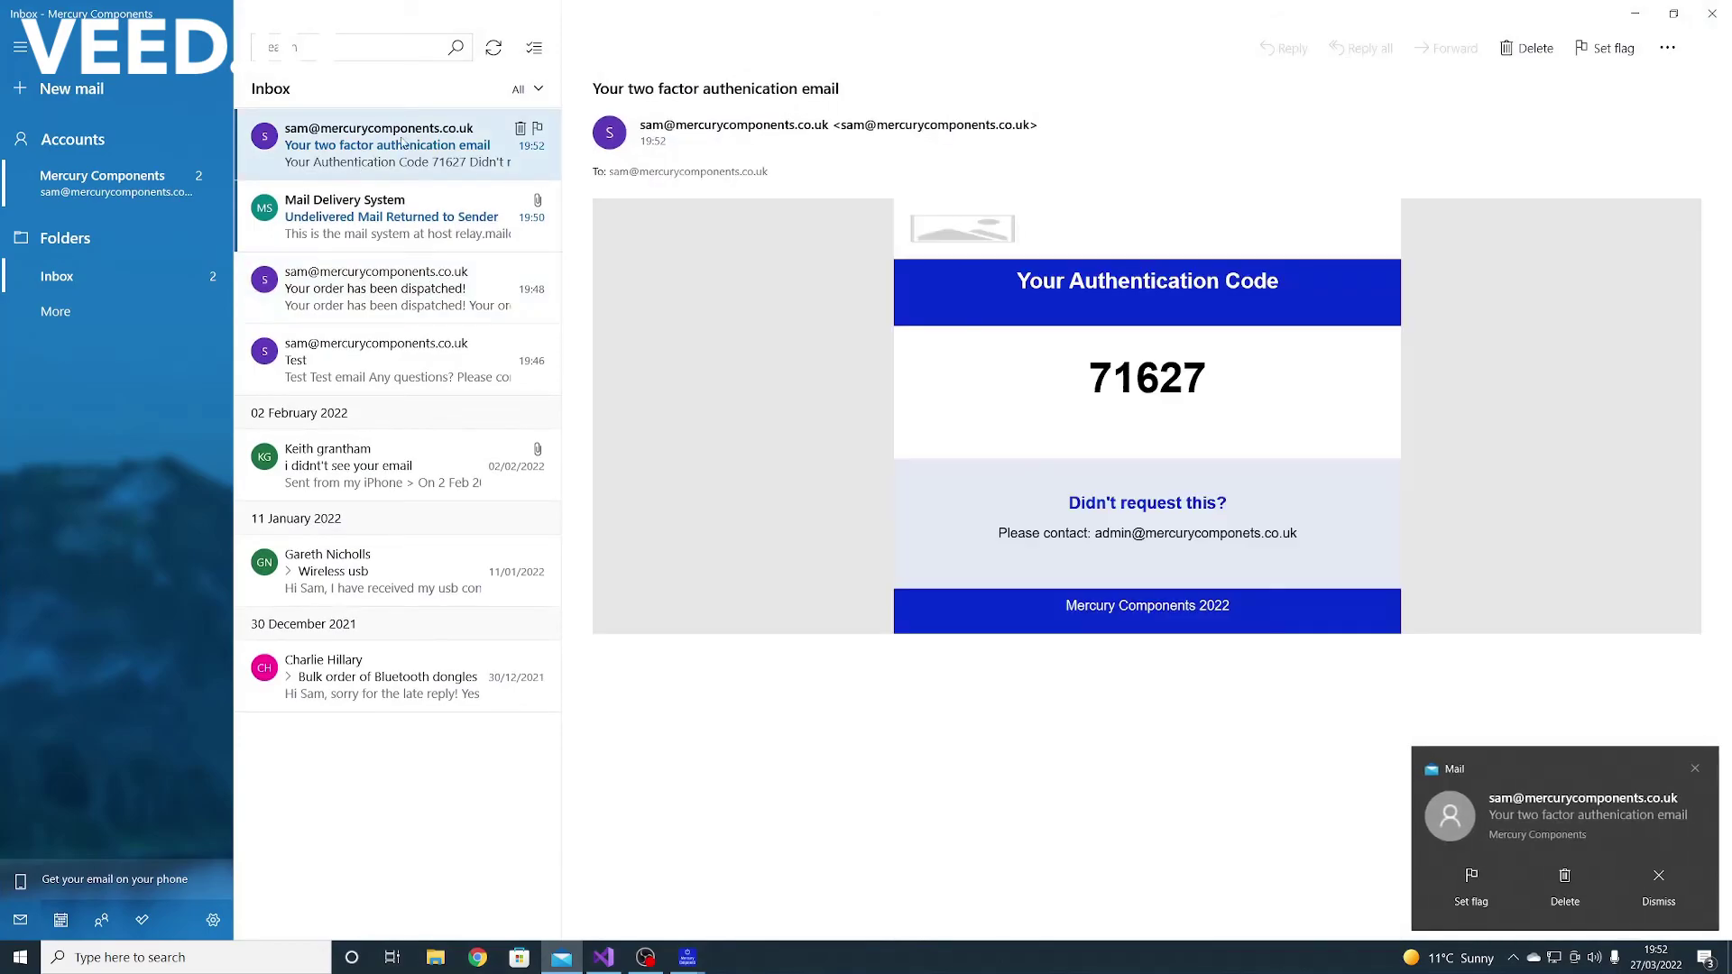
drag(1222, 481, 1064, 448)
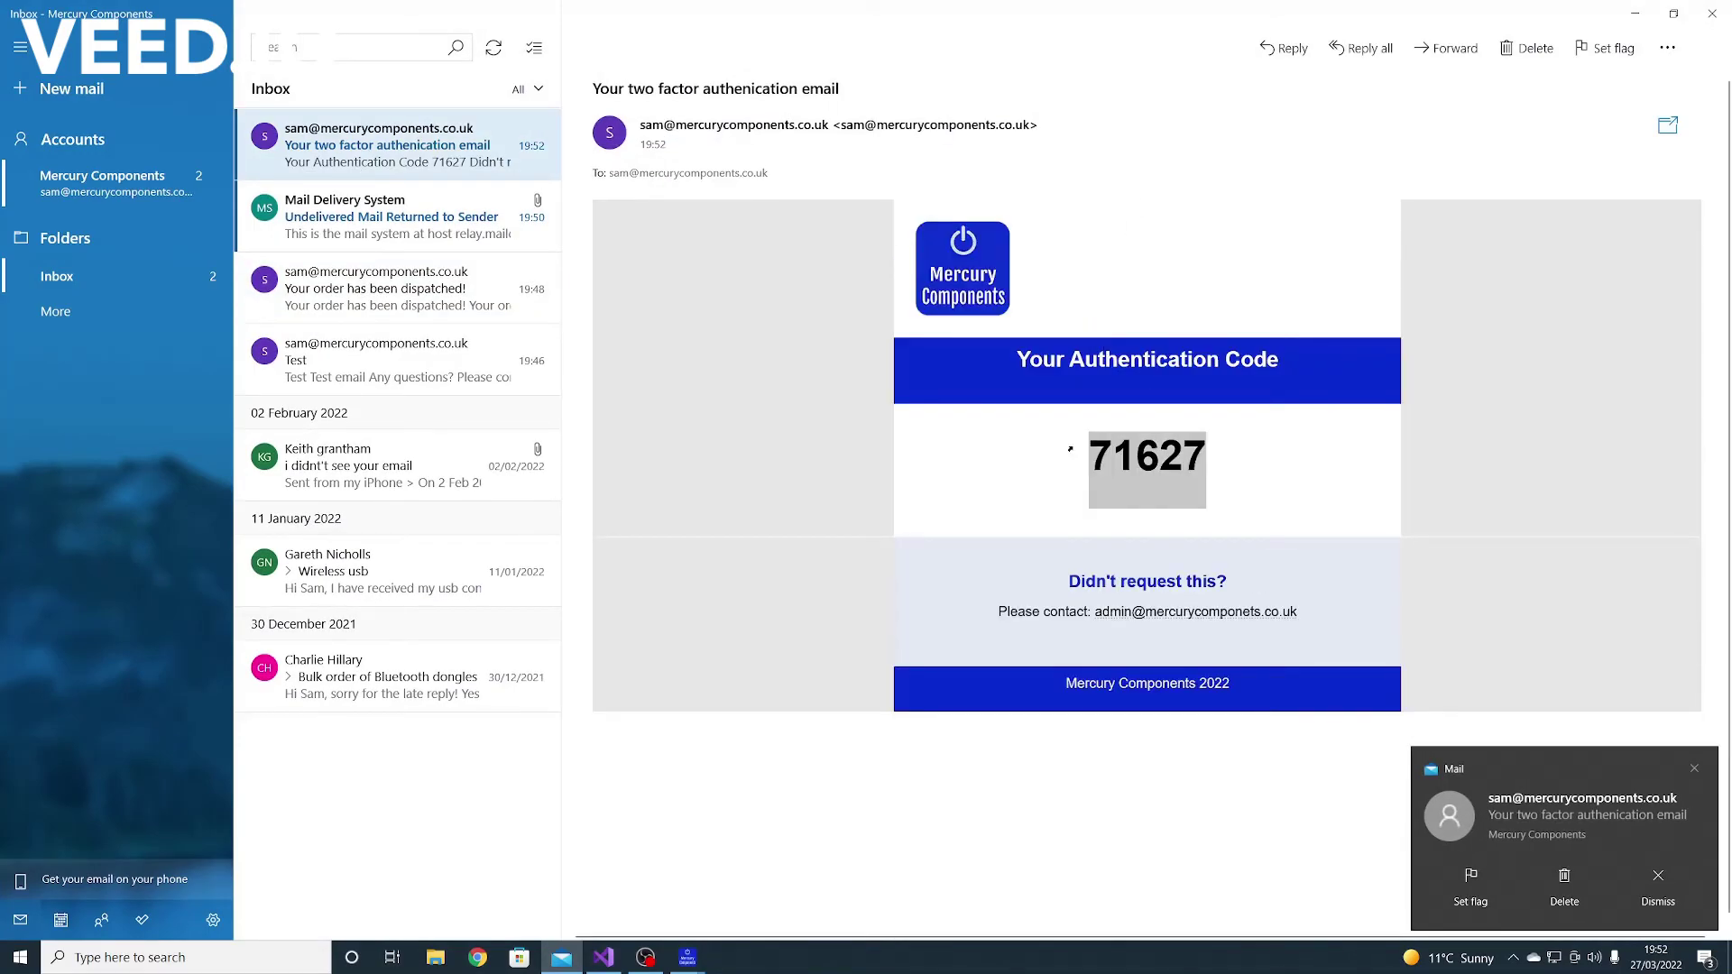
click(1635, 13)
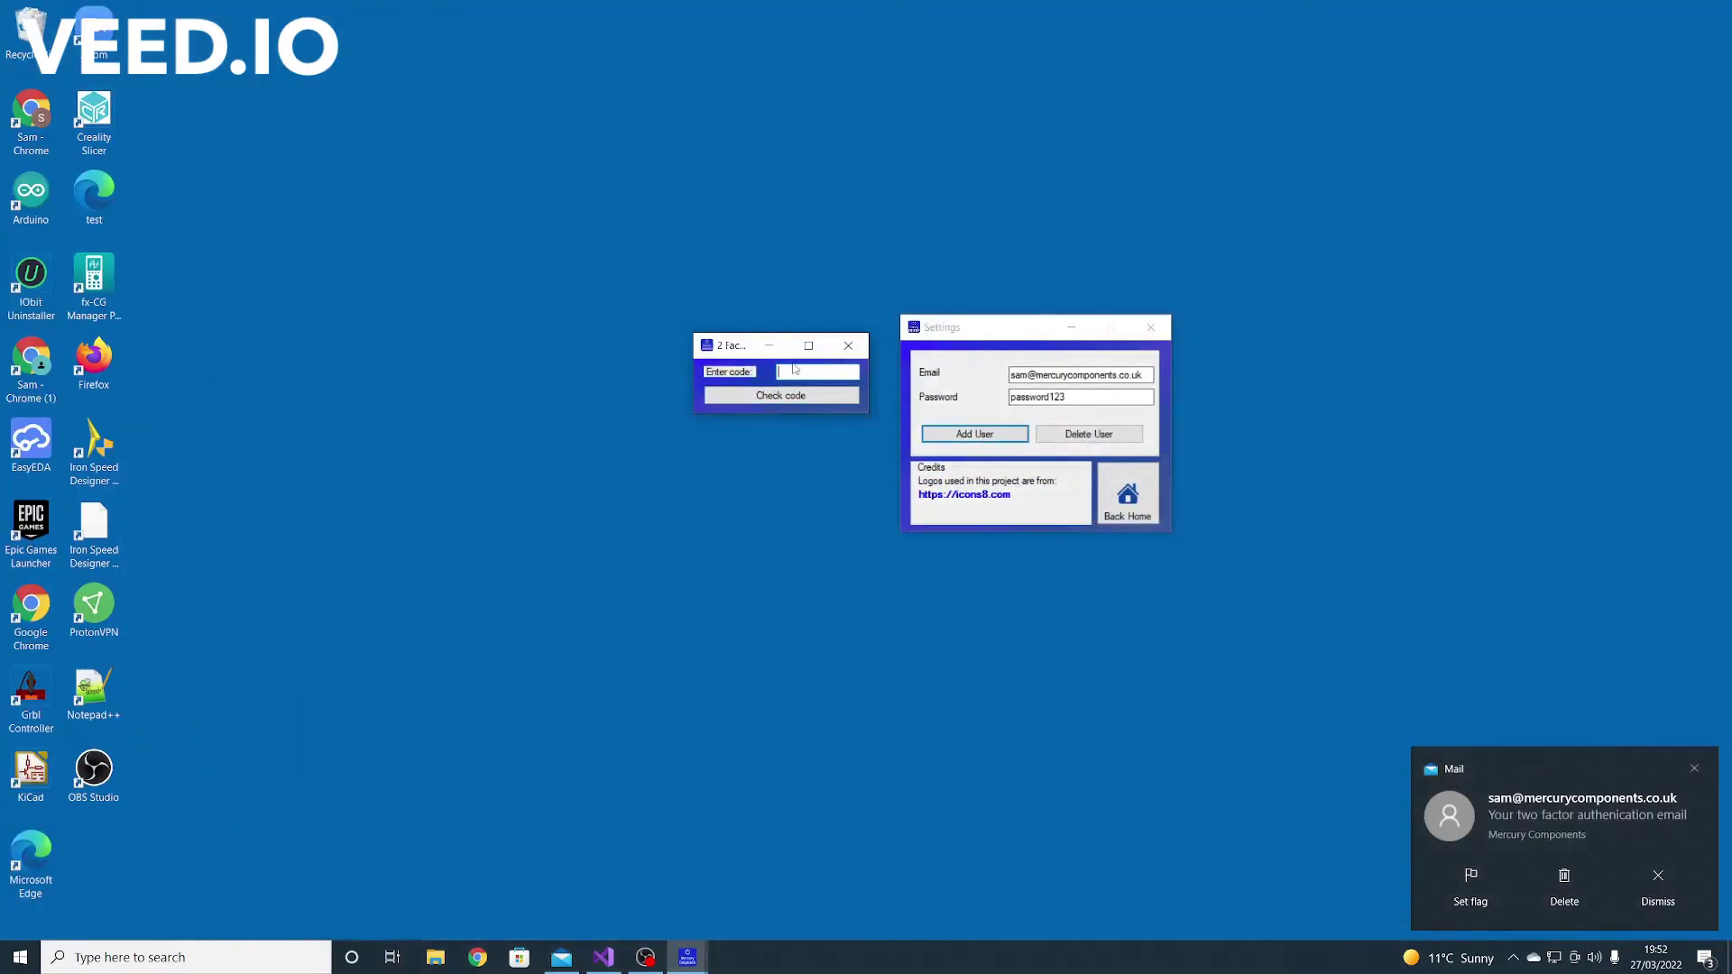
Verify with the emailed two-factor code after one incorrect try, confirming the admin was added
text(54589)
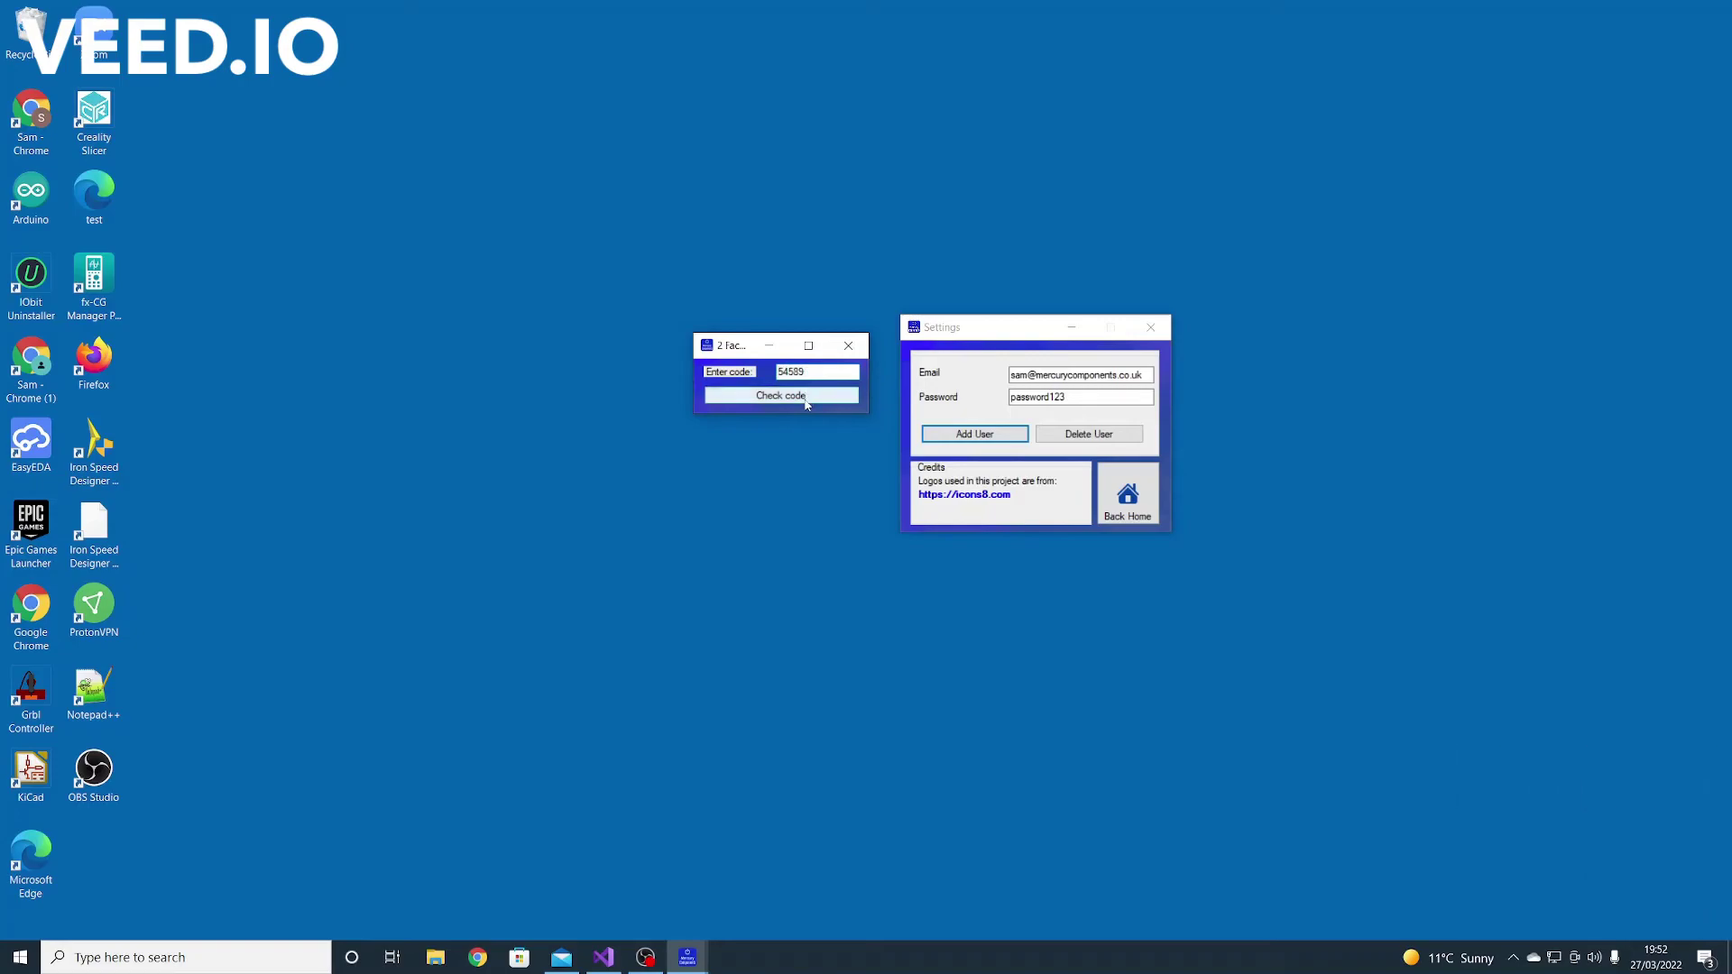
click(808, 398)
key(Return)
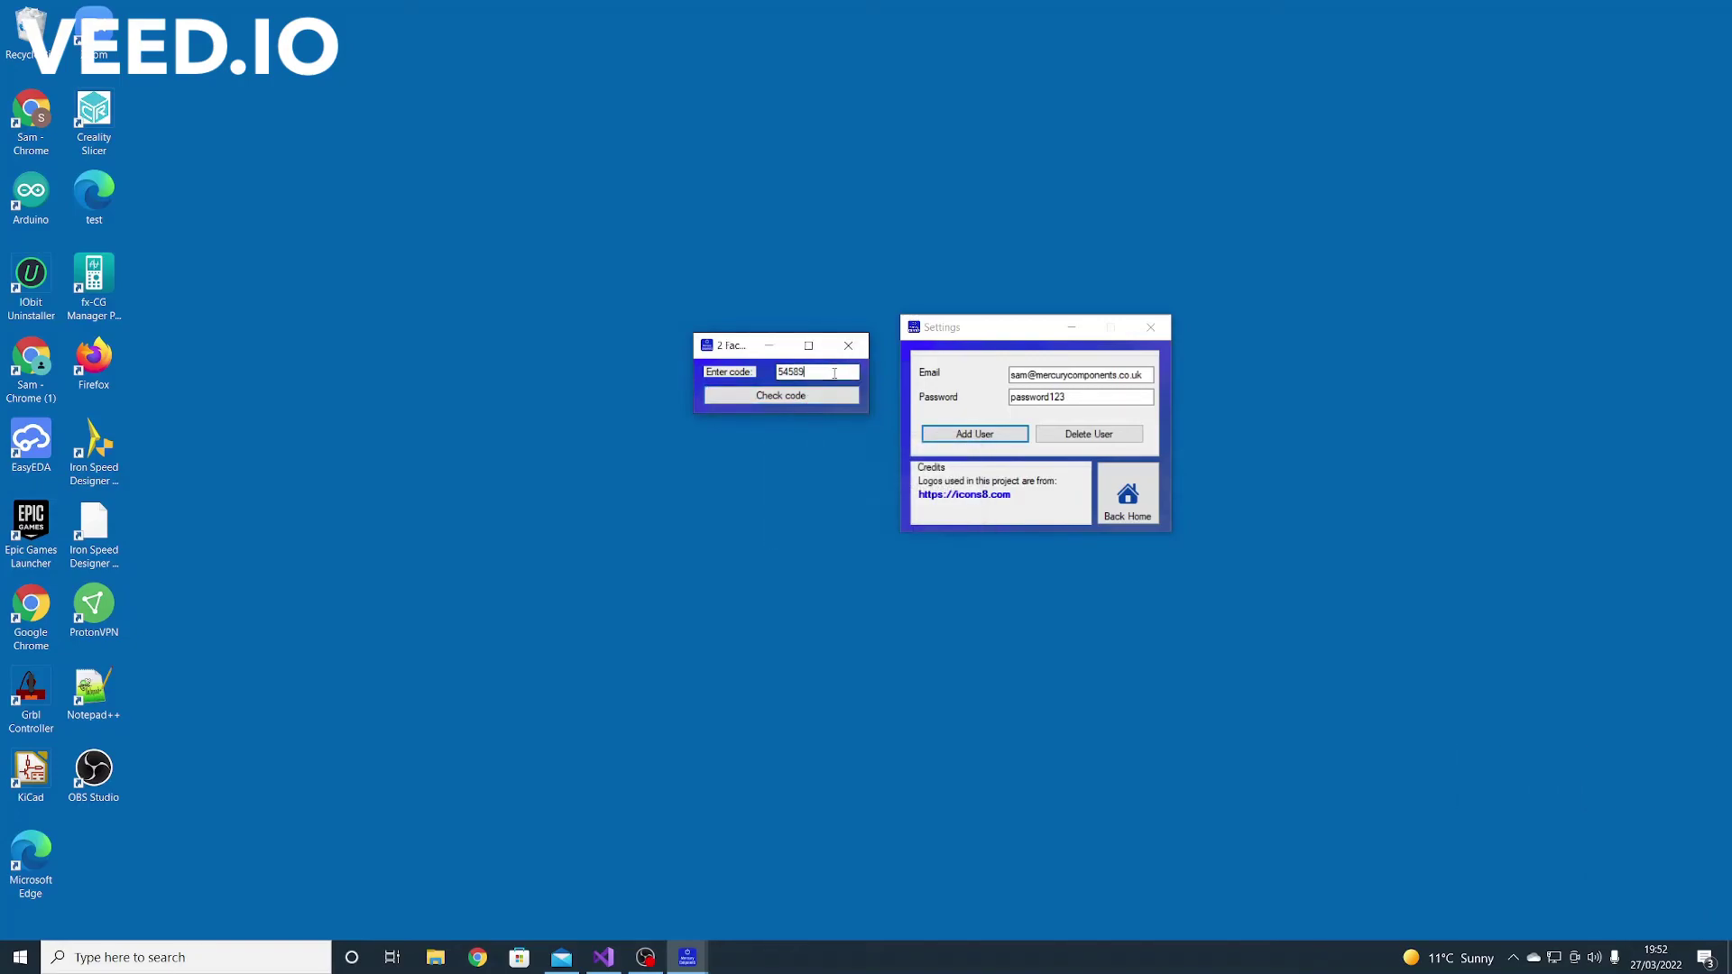
text(71627)
click(731, 395)
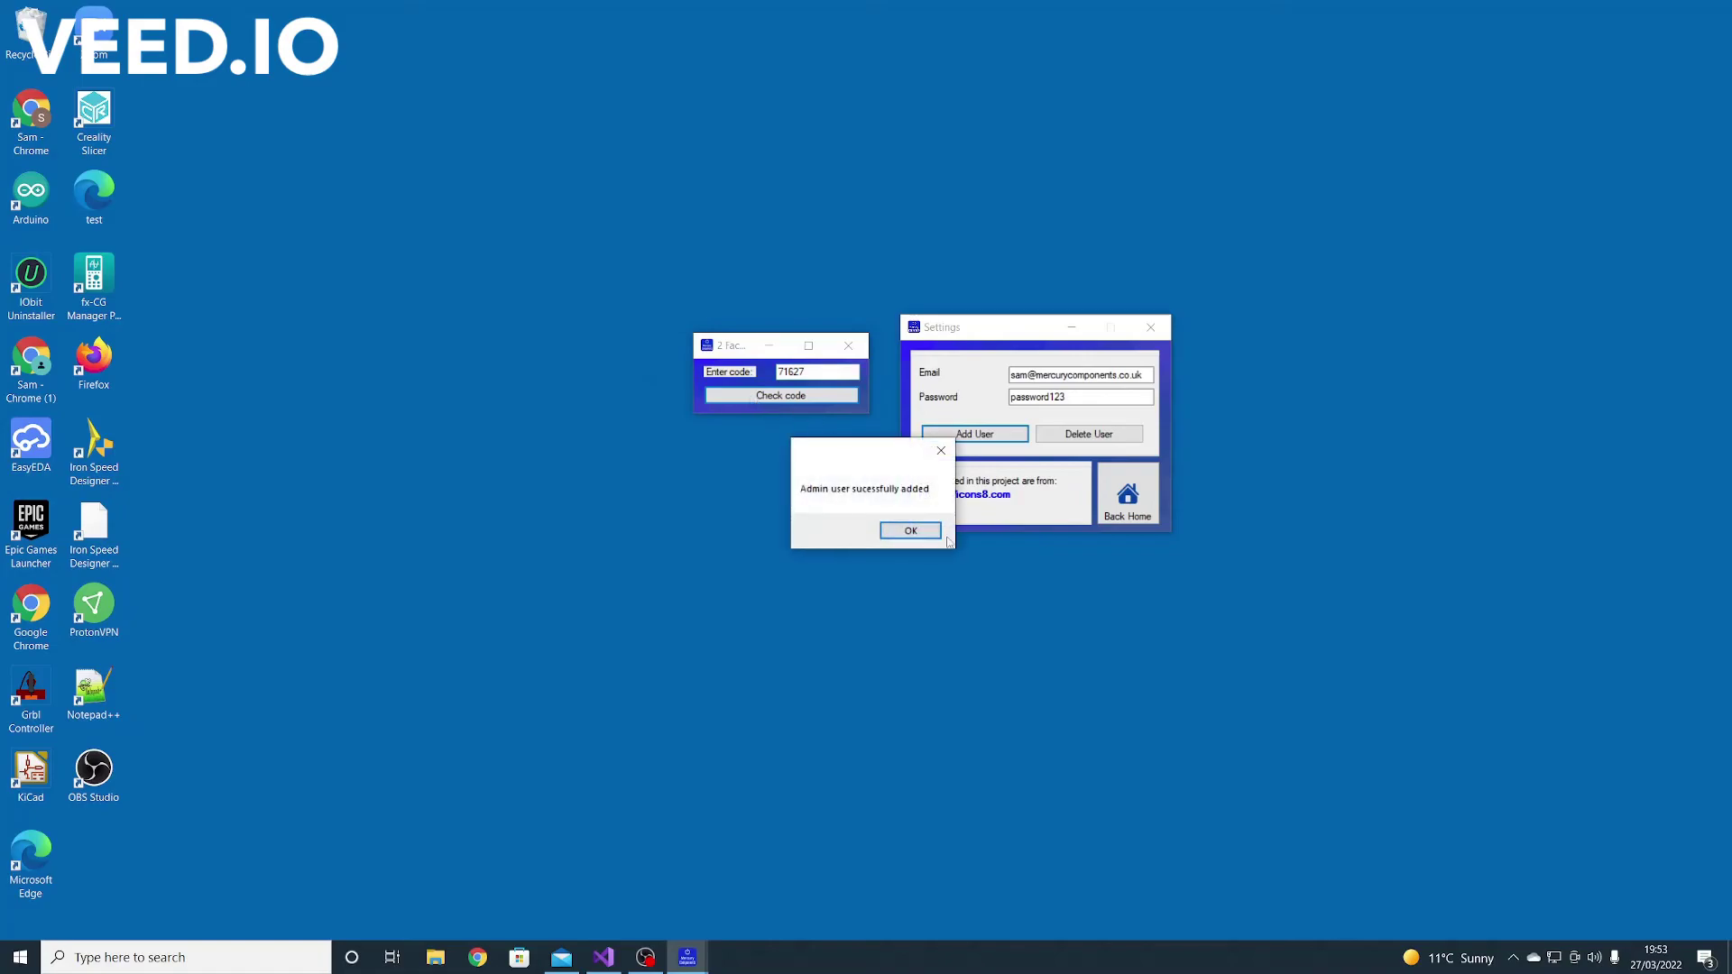
click(909, 532)
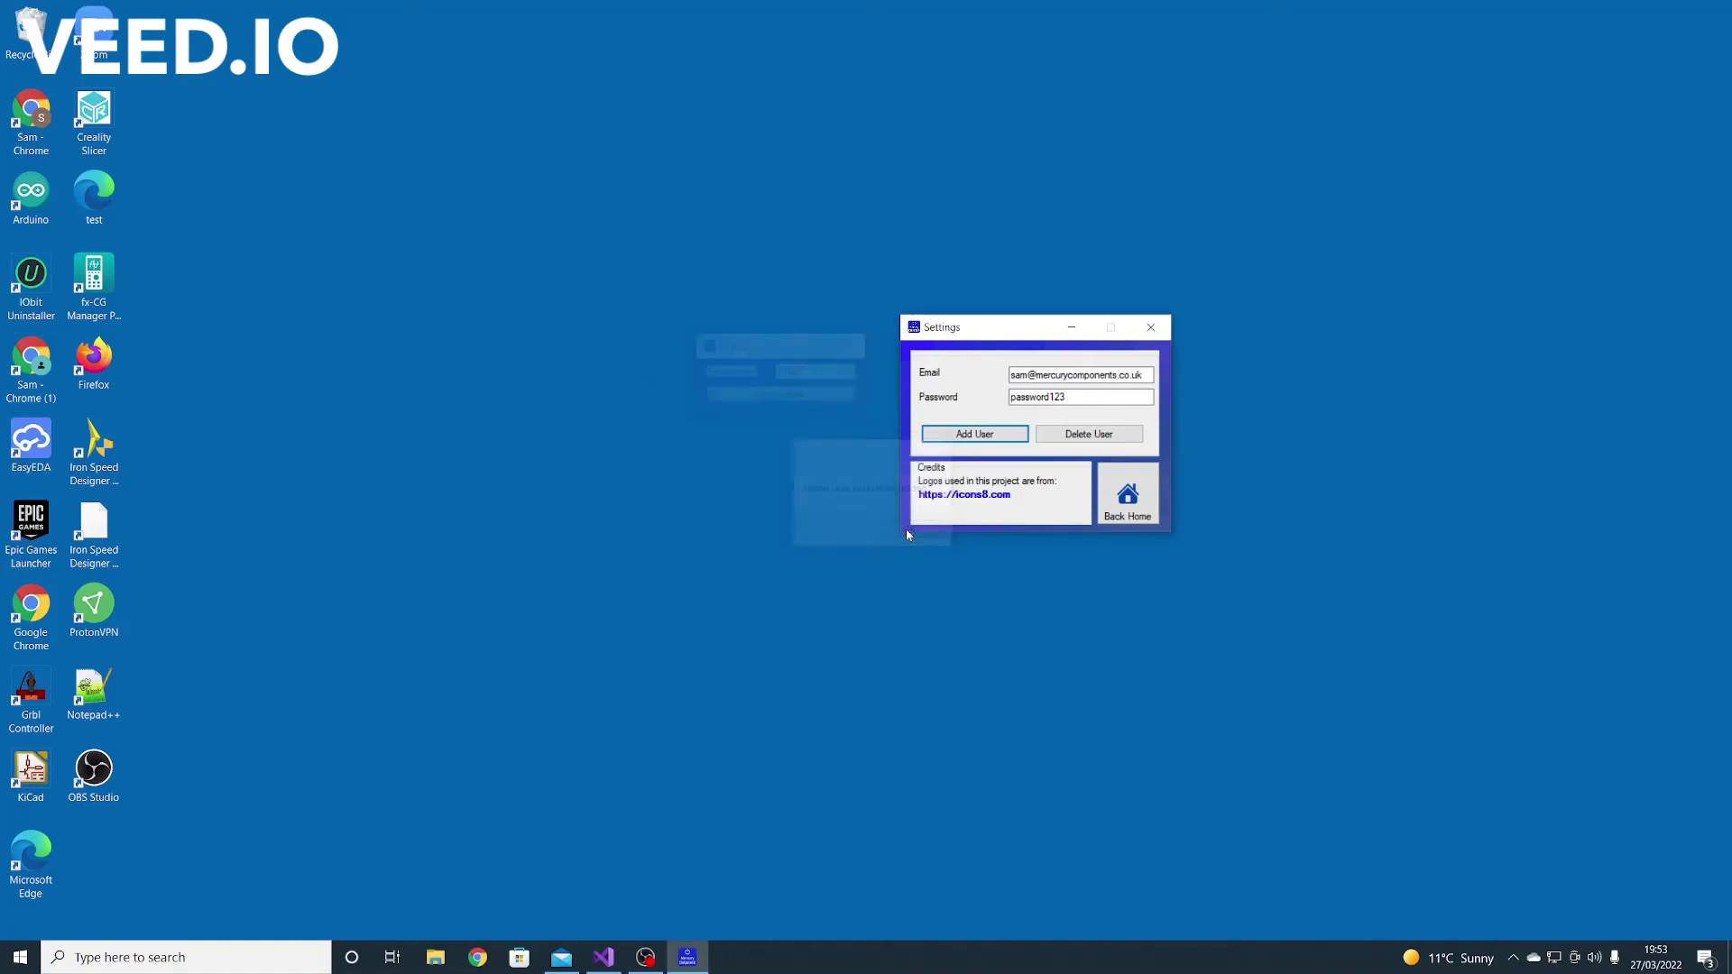
Try adding a user with a Gmail-style address and dismiss the company-email error
drag(1144, 376, 1042, 386)
key(BackSpace)
text(ga)
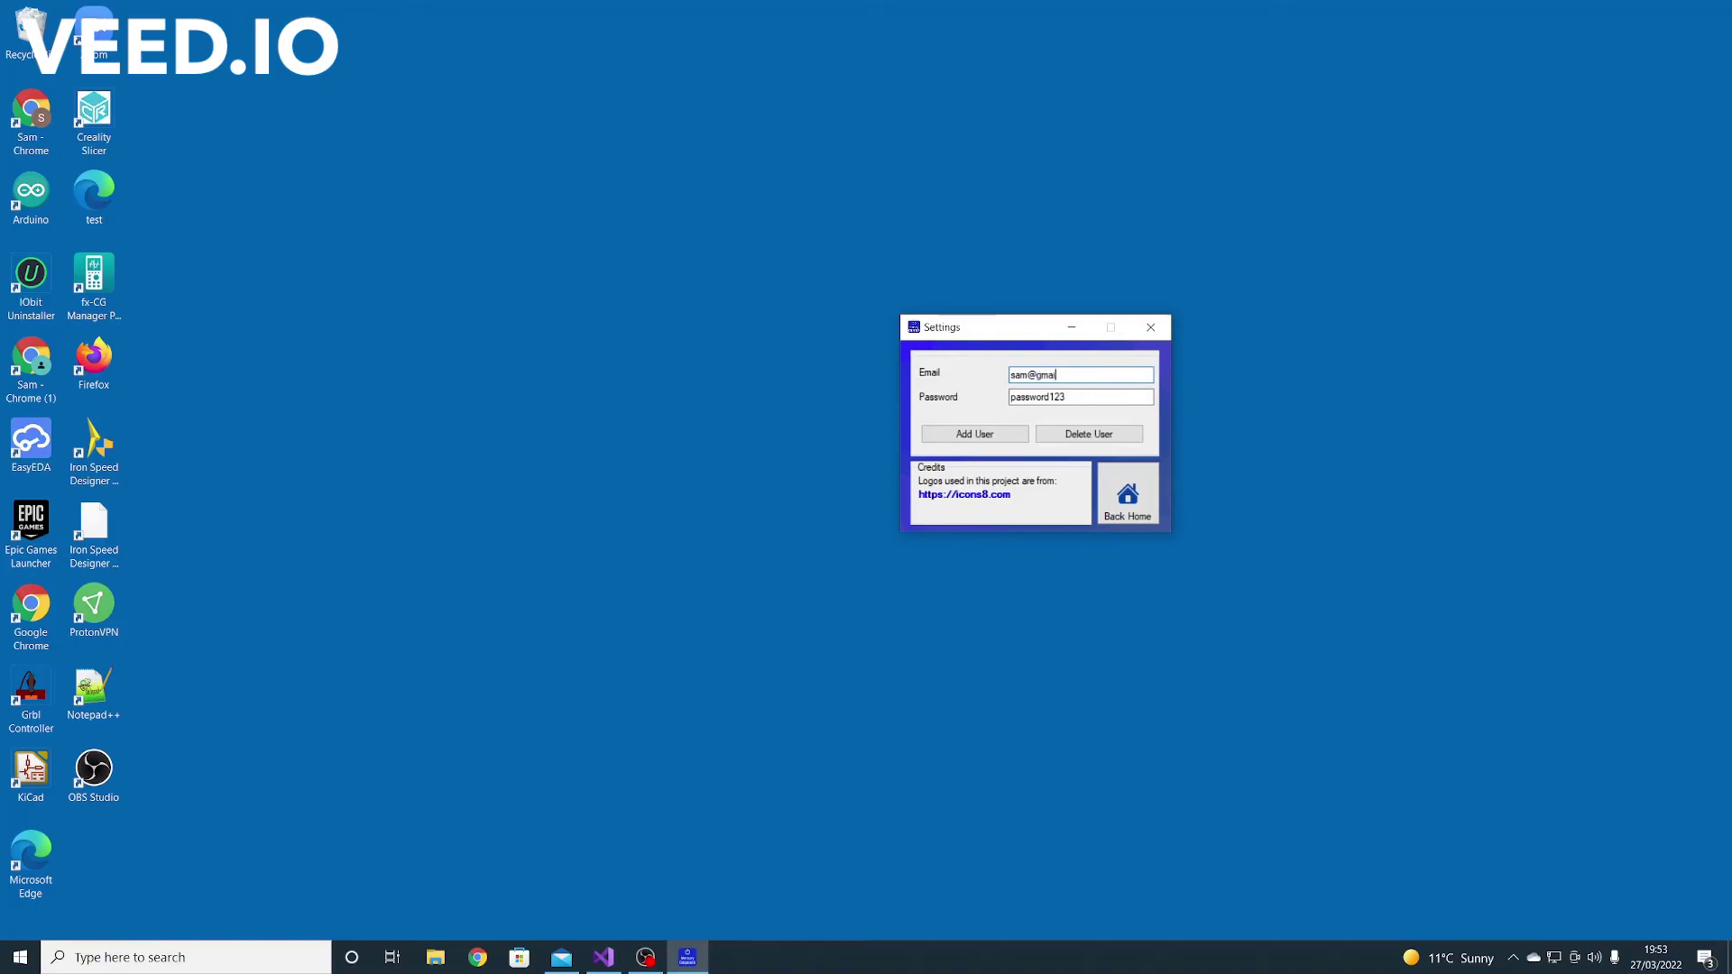
text(mail.com)
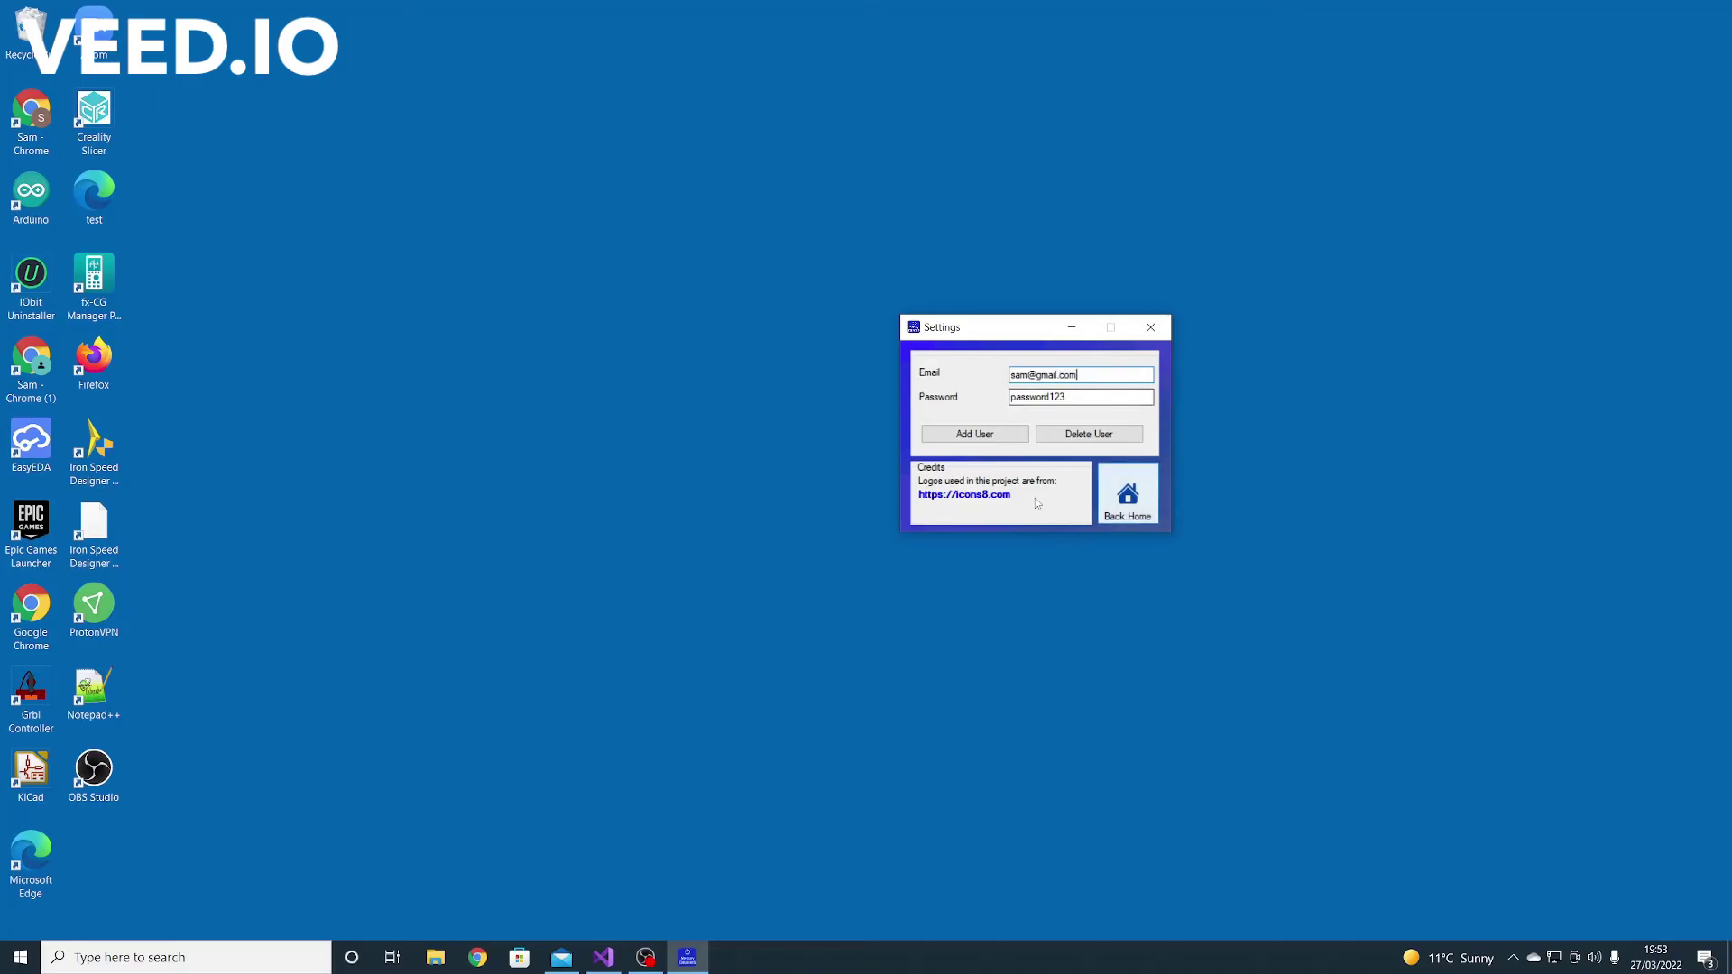
click(950, 440)
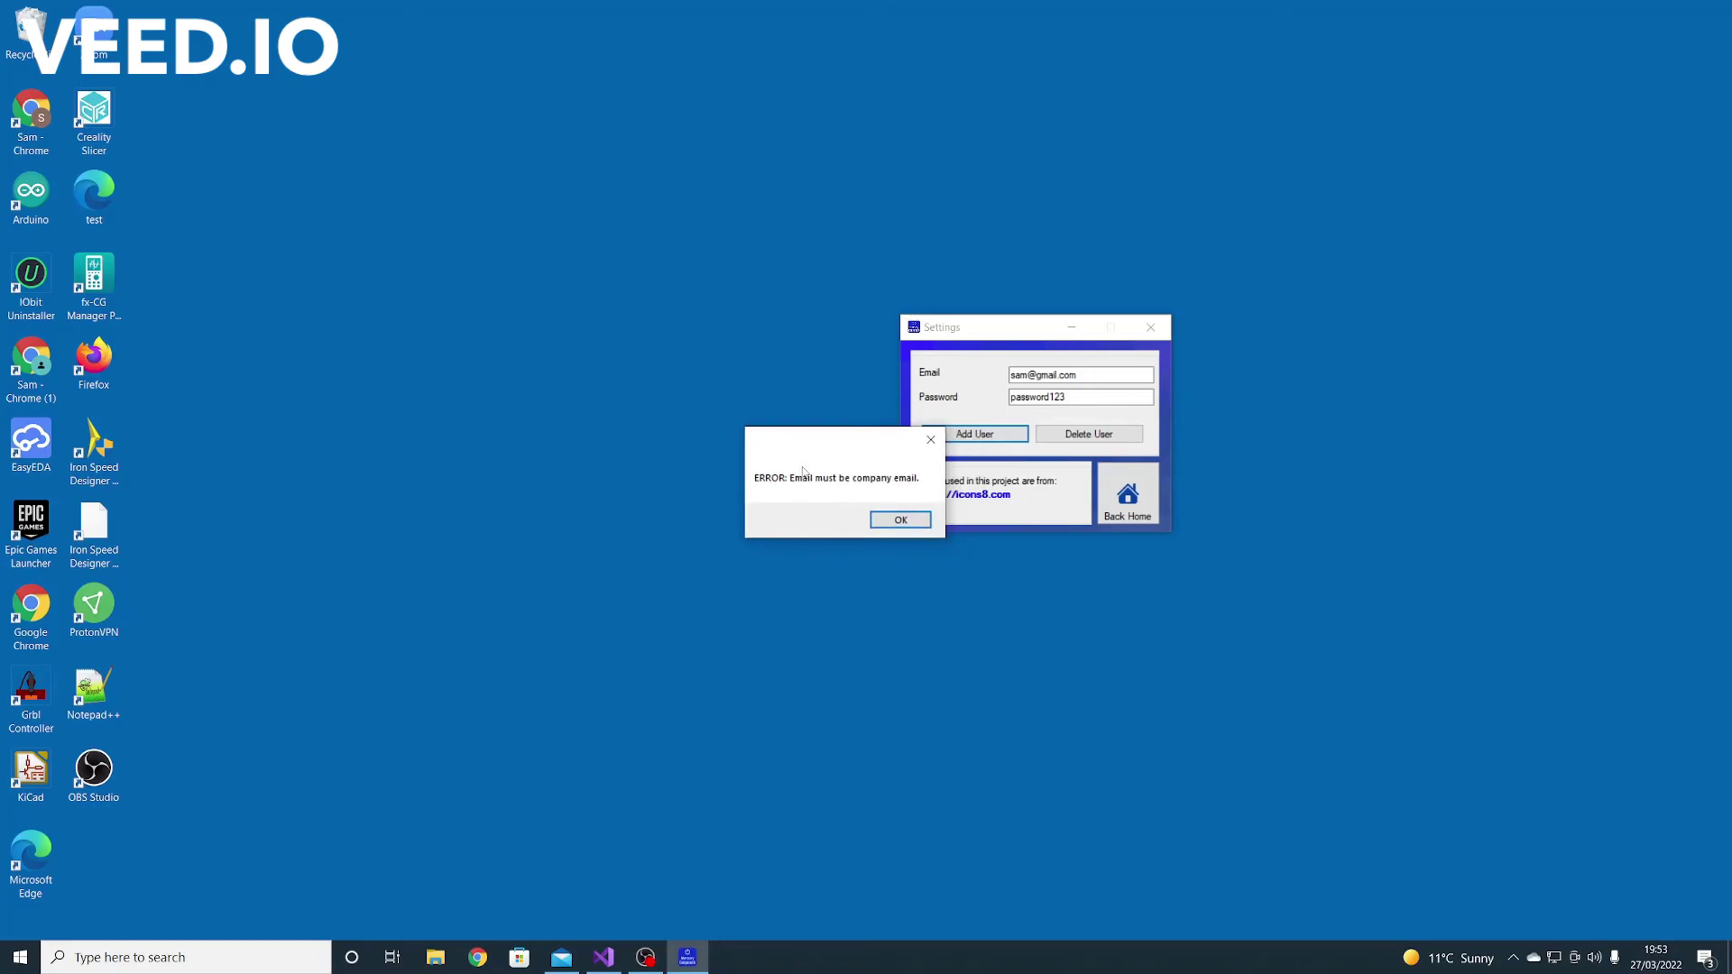
click(927, 531)
Retry with a malformed company address and close the resulting error
drag(1090, 375, 1034, 374)
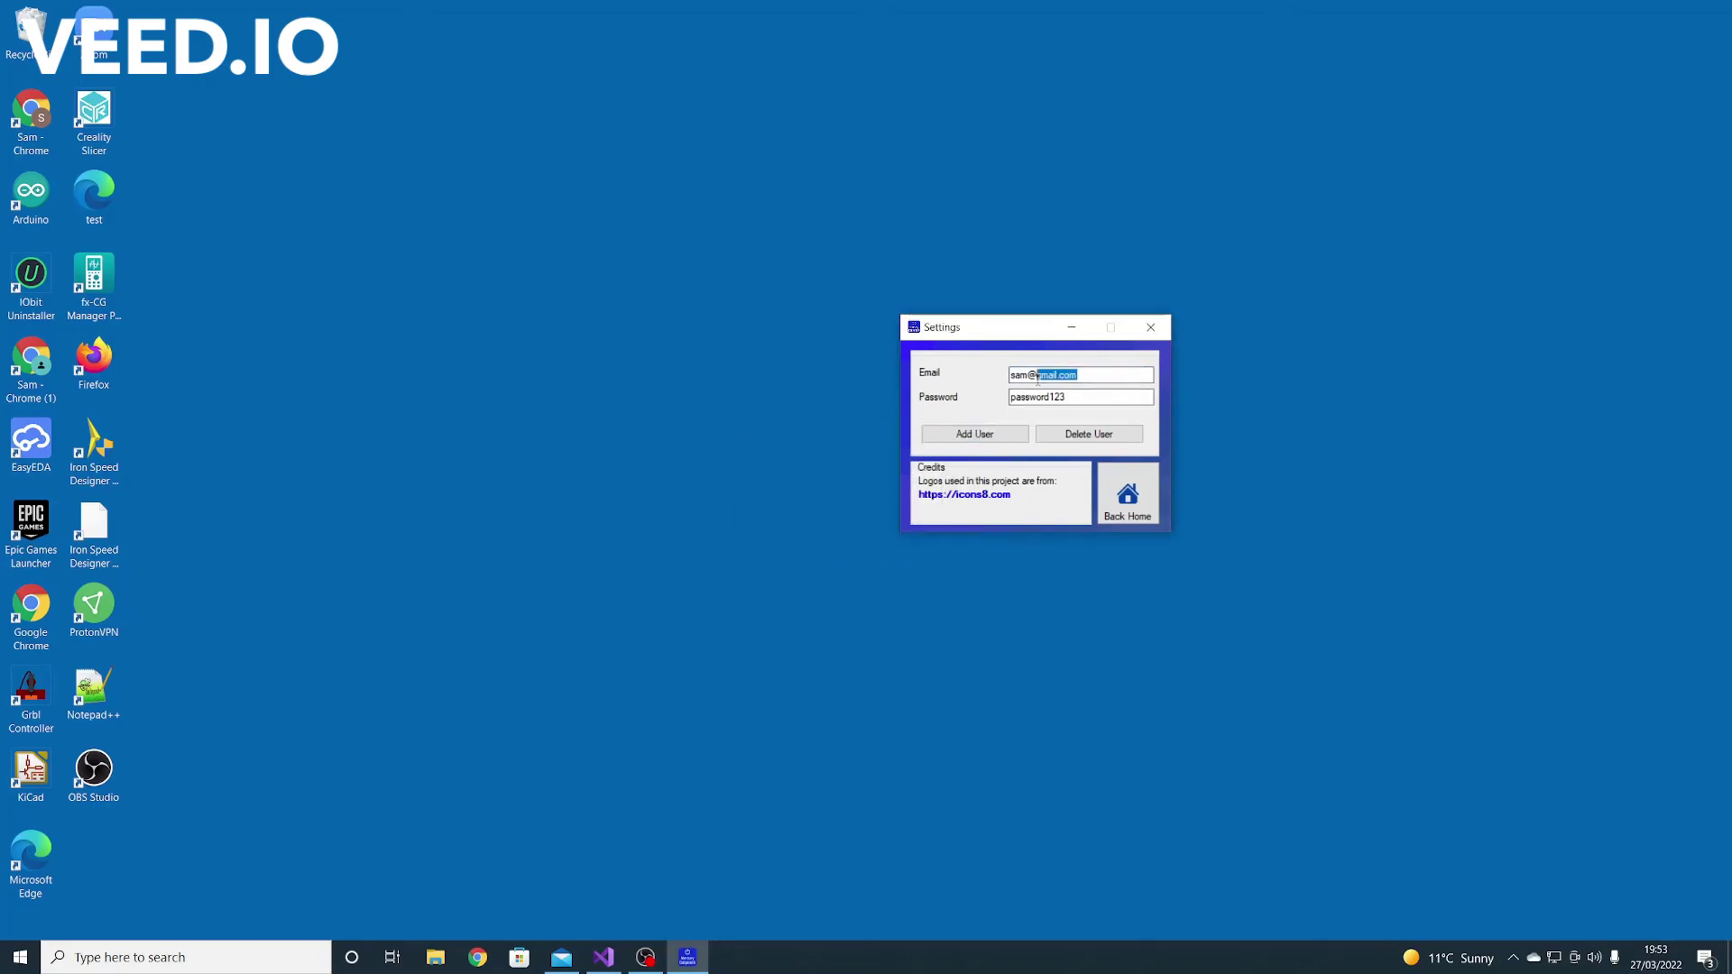
text(mercurc)
key(BackSpace)
text(ycomp)
text(ents.co)
text(//)
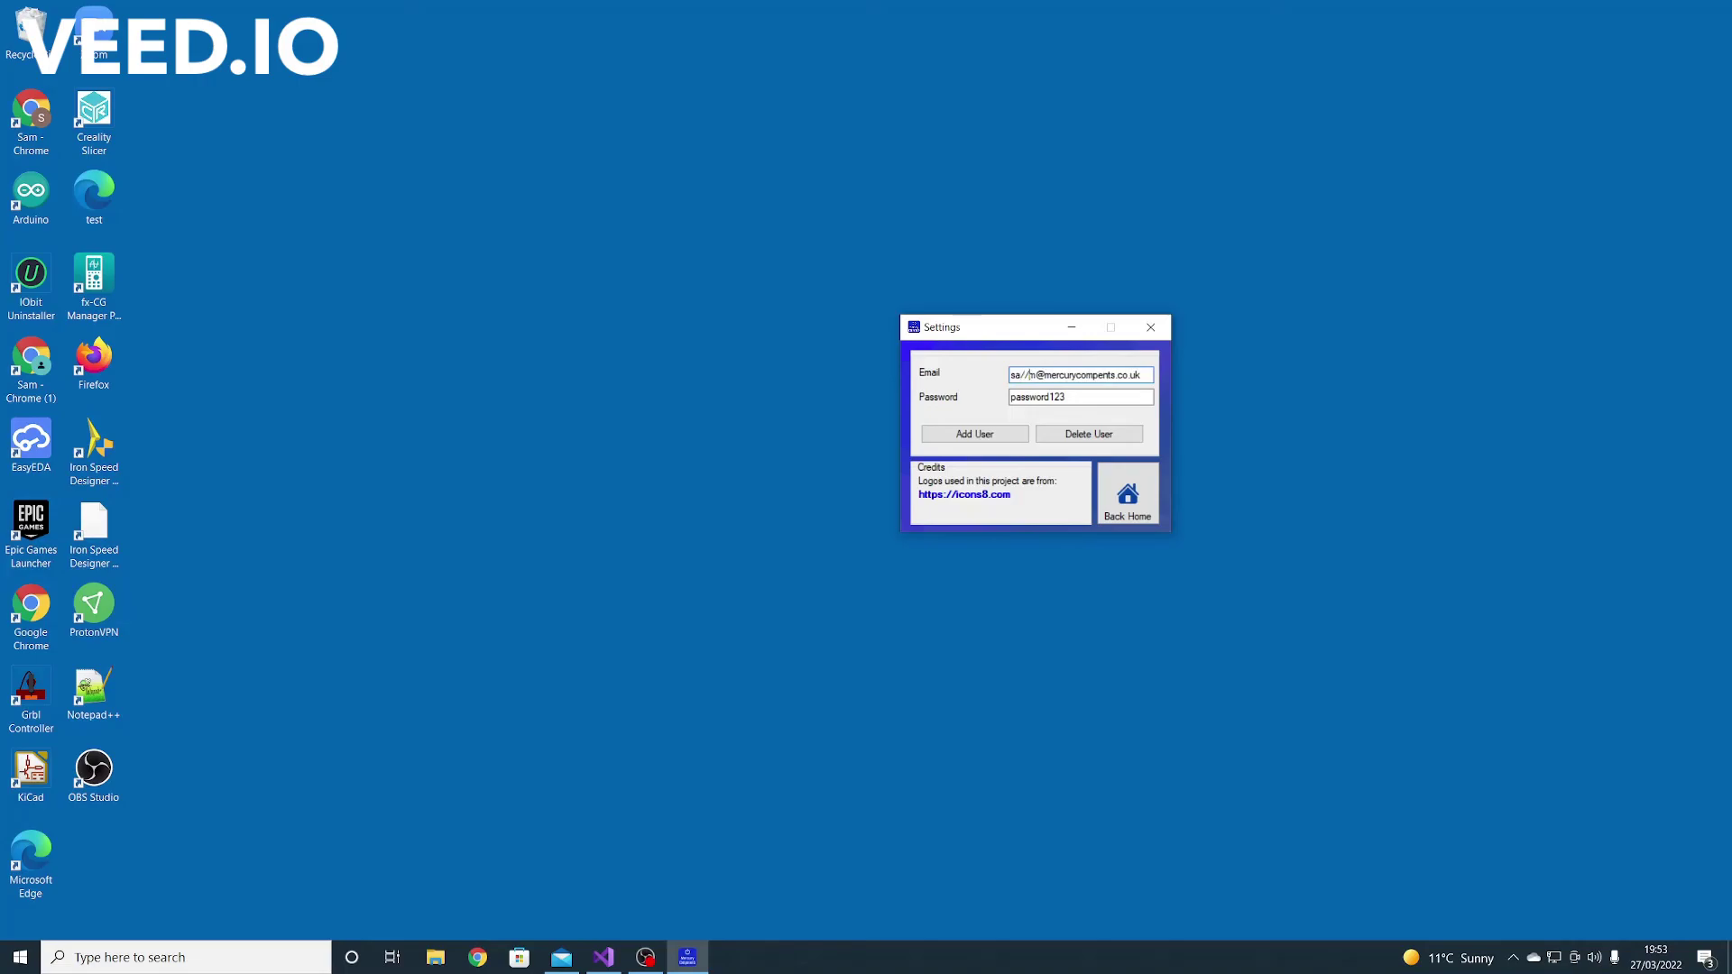
text(@)
click(992, 438)
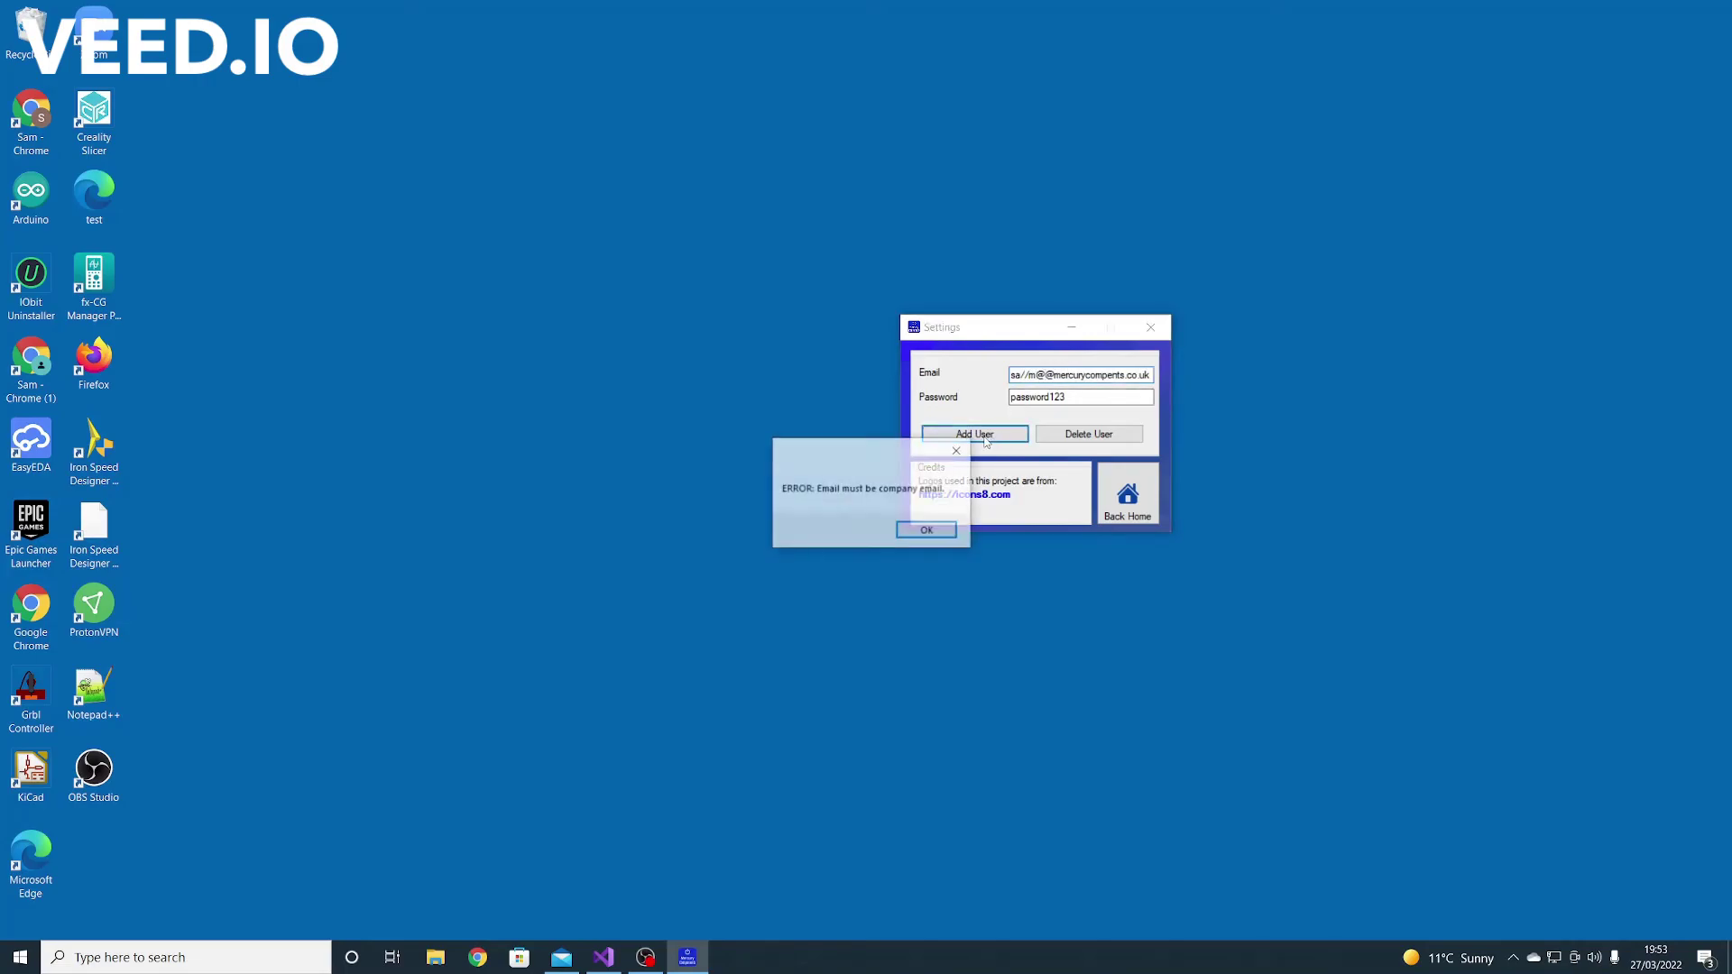
click(928, 533)
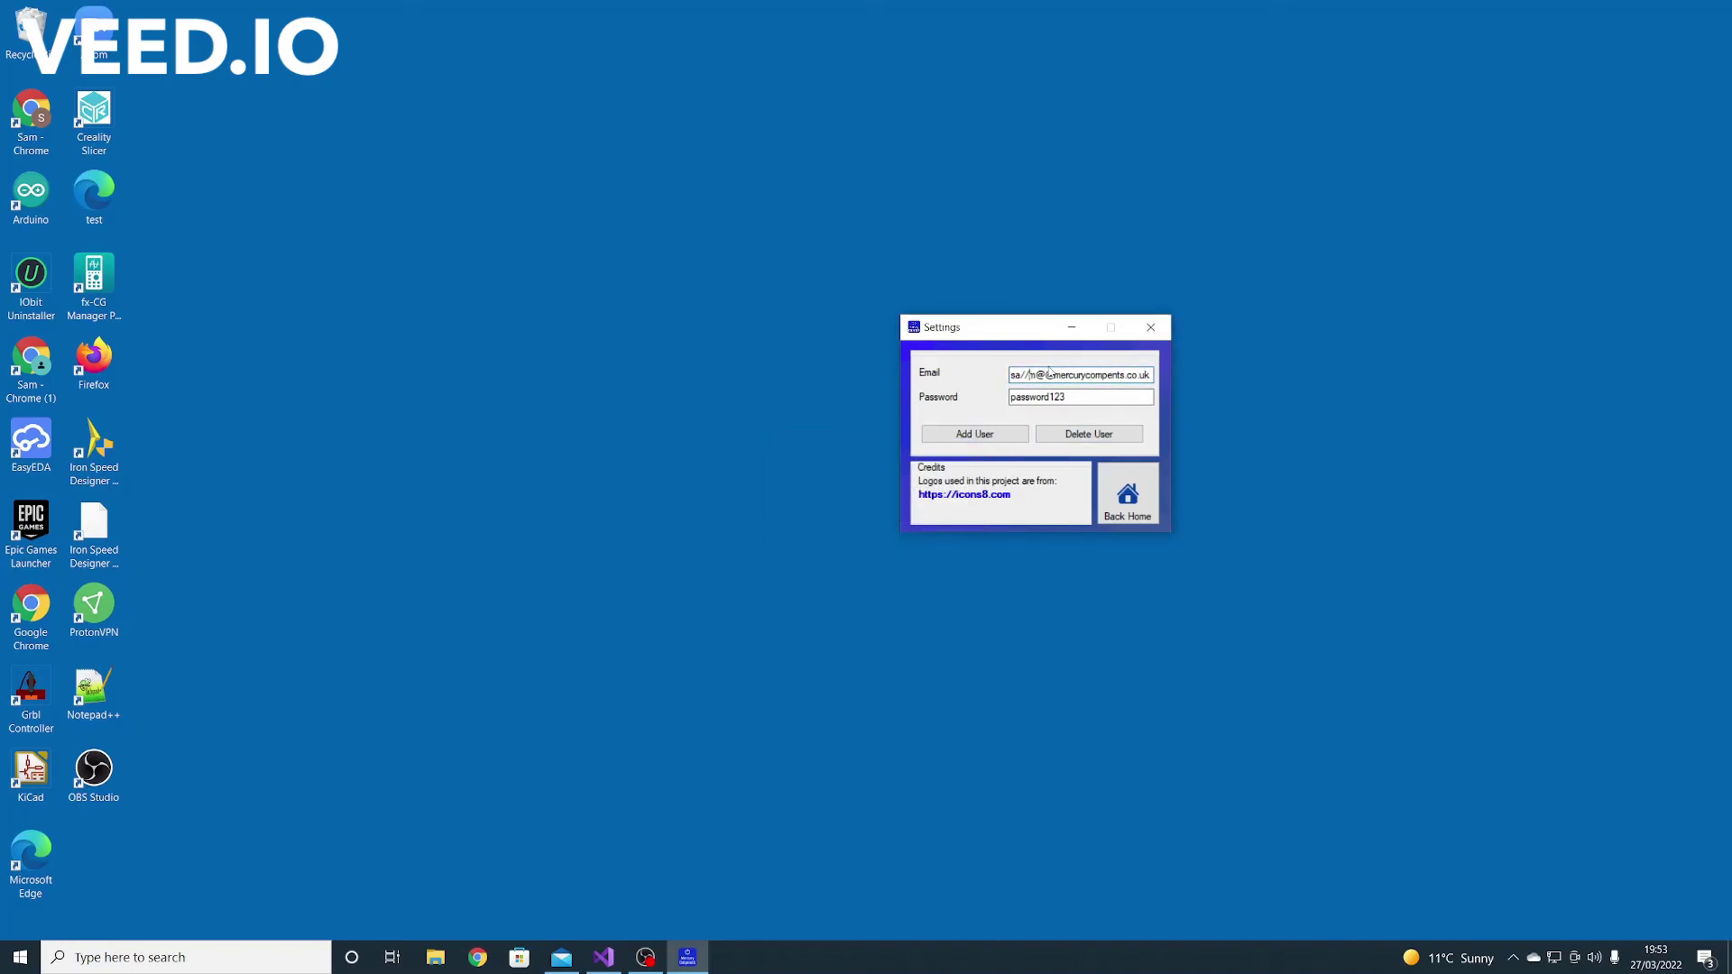
Trim the e-mail, attempt Delete User, and dismiss the check-credentials error
key(BackSpace)
key(BackSpace)
key(BackSpace)
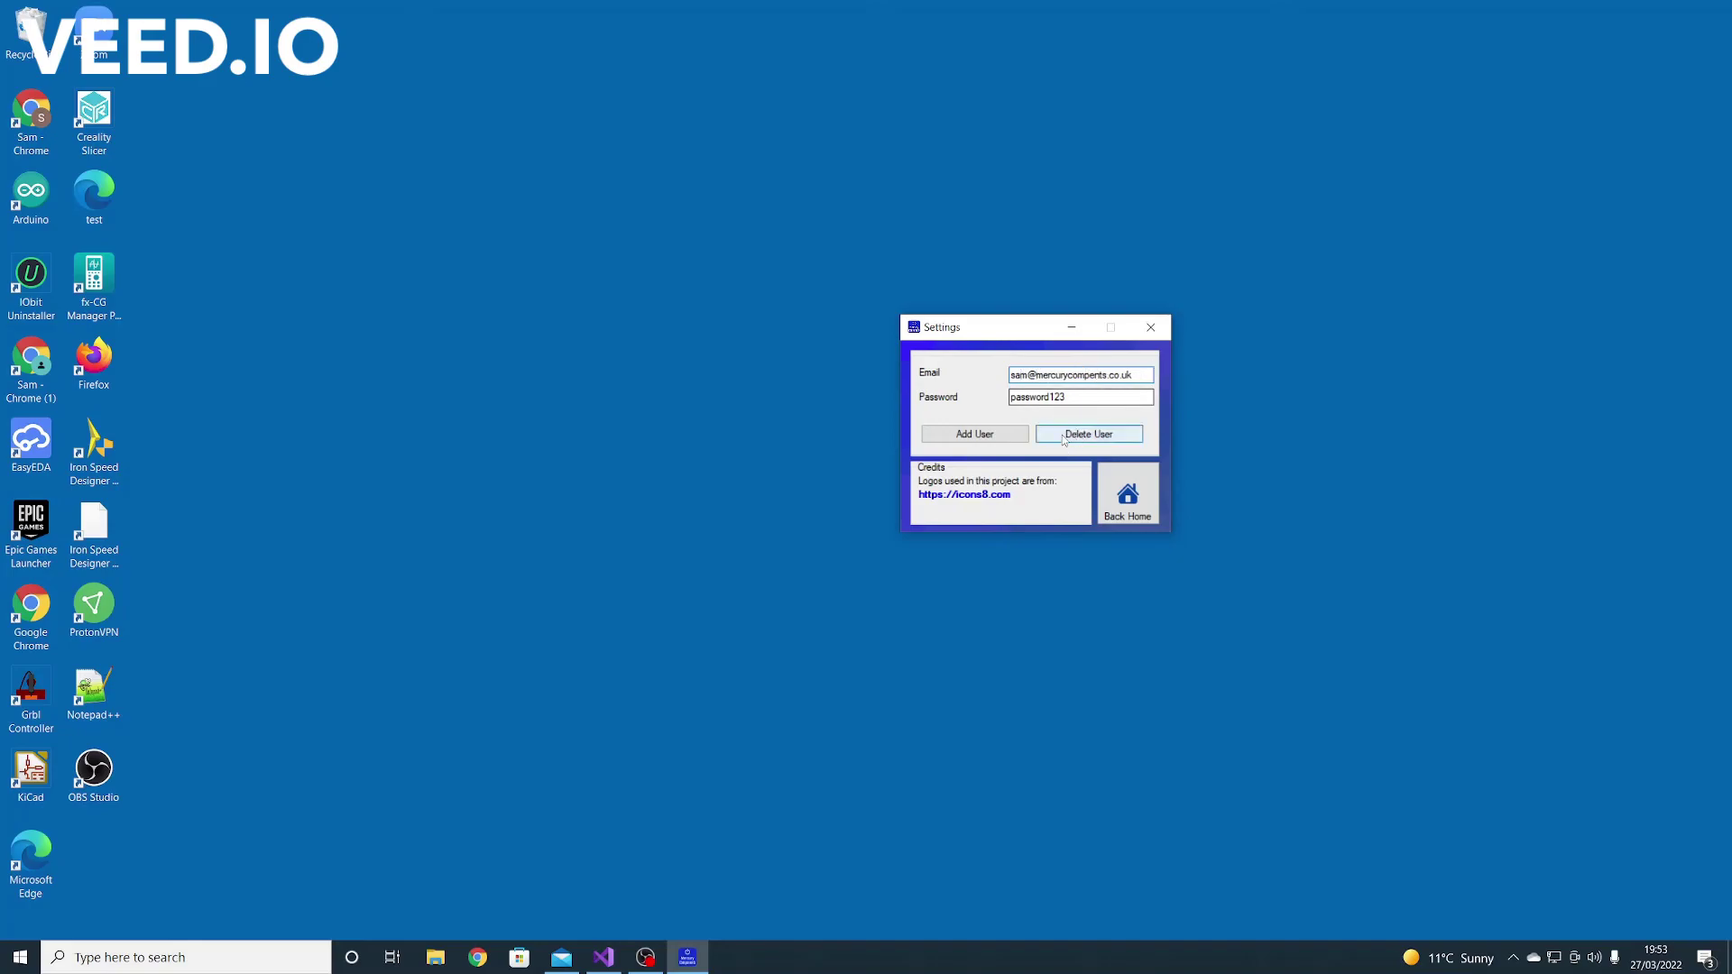
click(1107, 437)
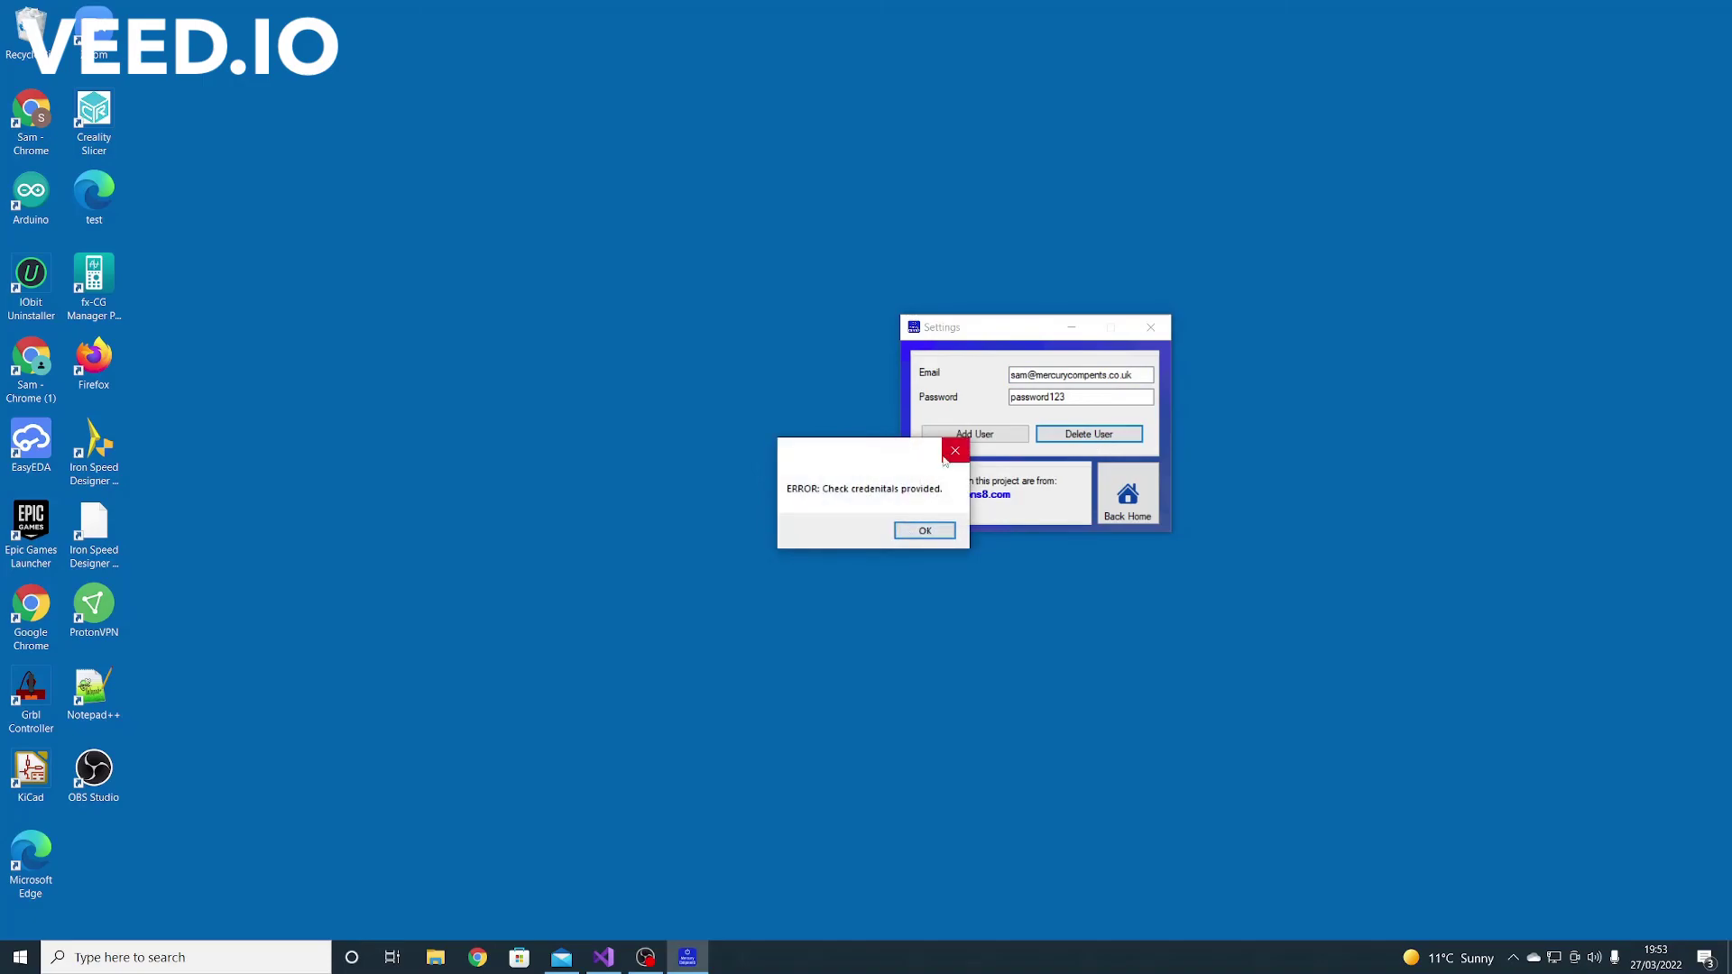
click(954, 451)
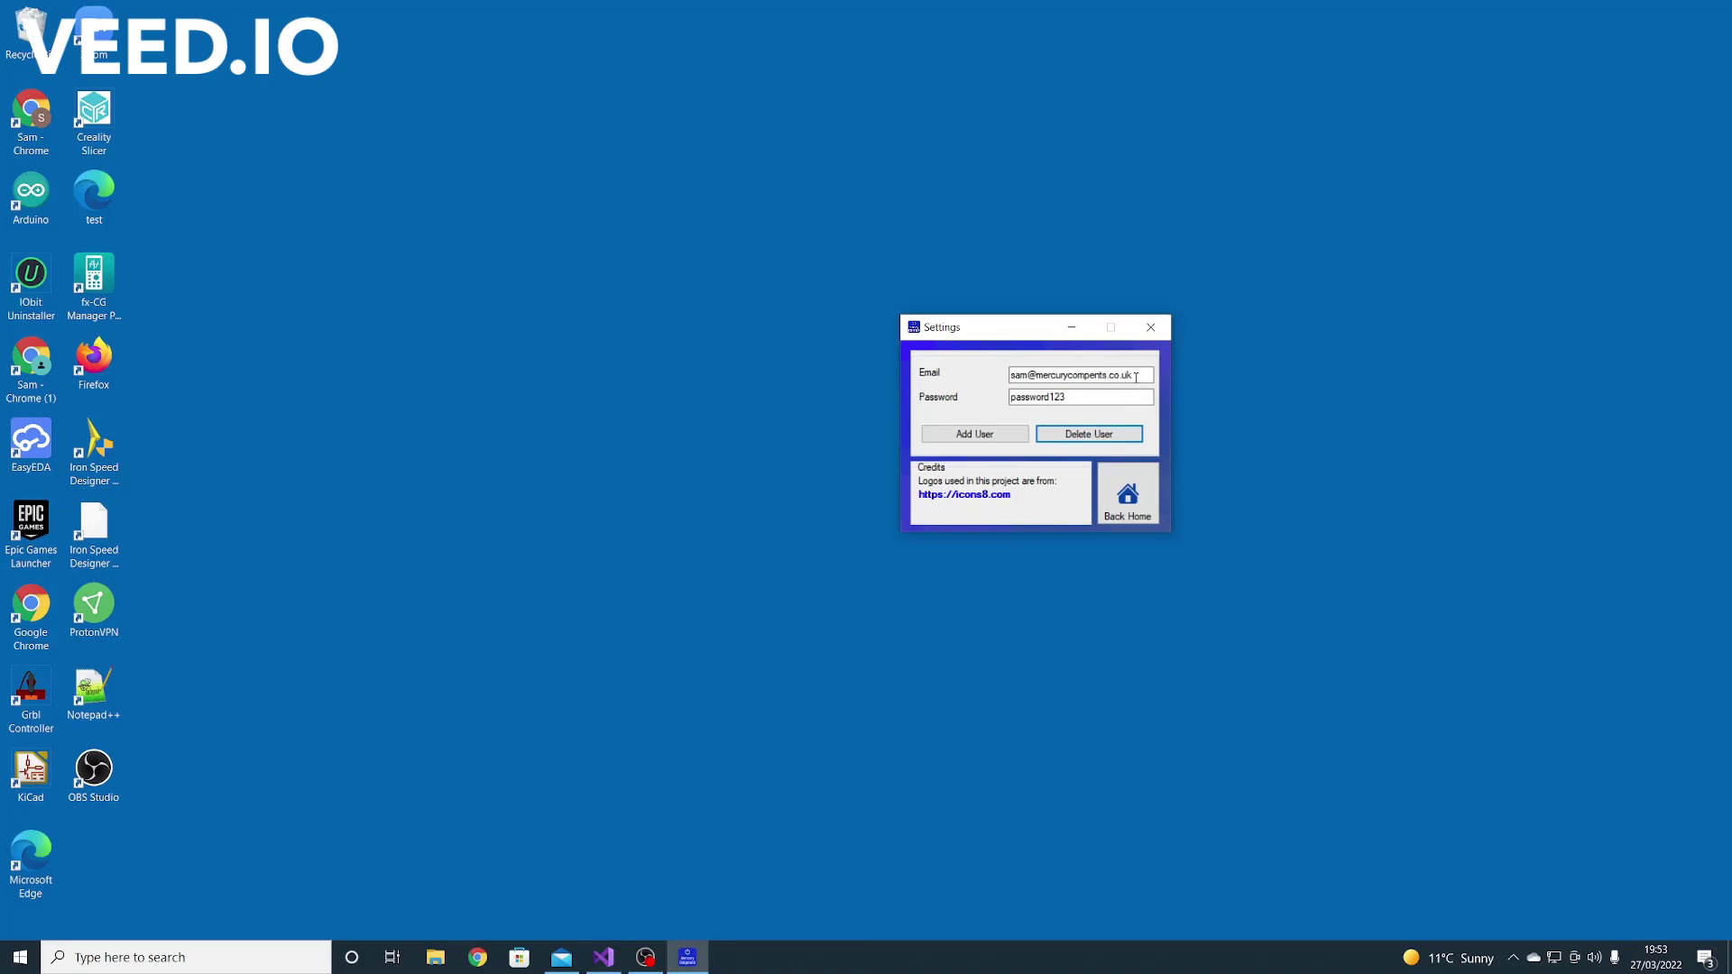
click(1114, 398)
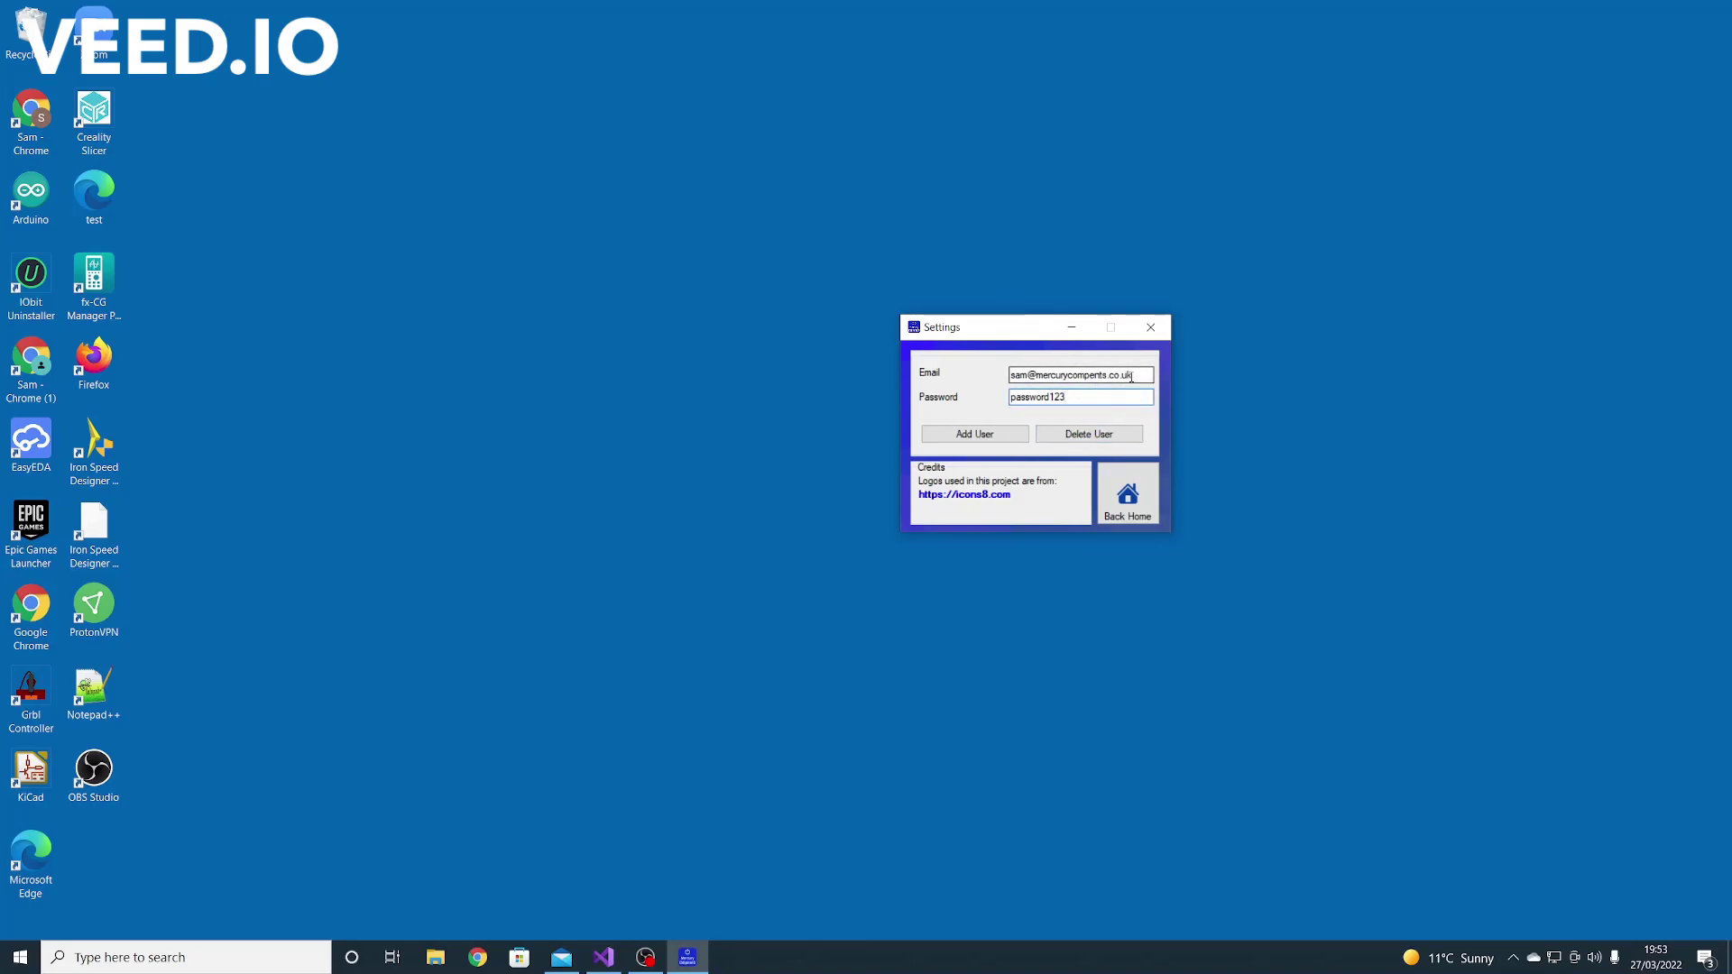
click(644, 959)
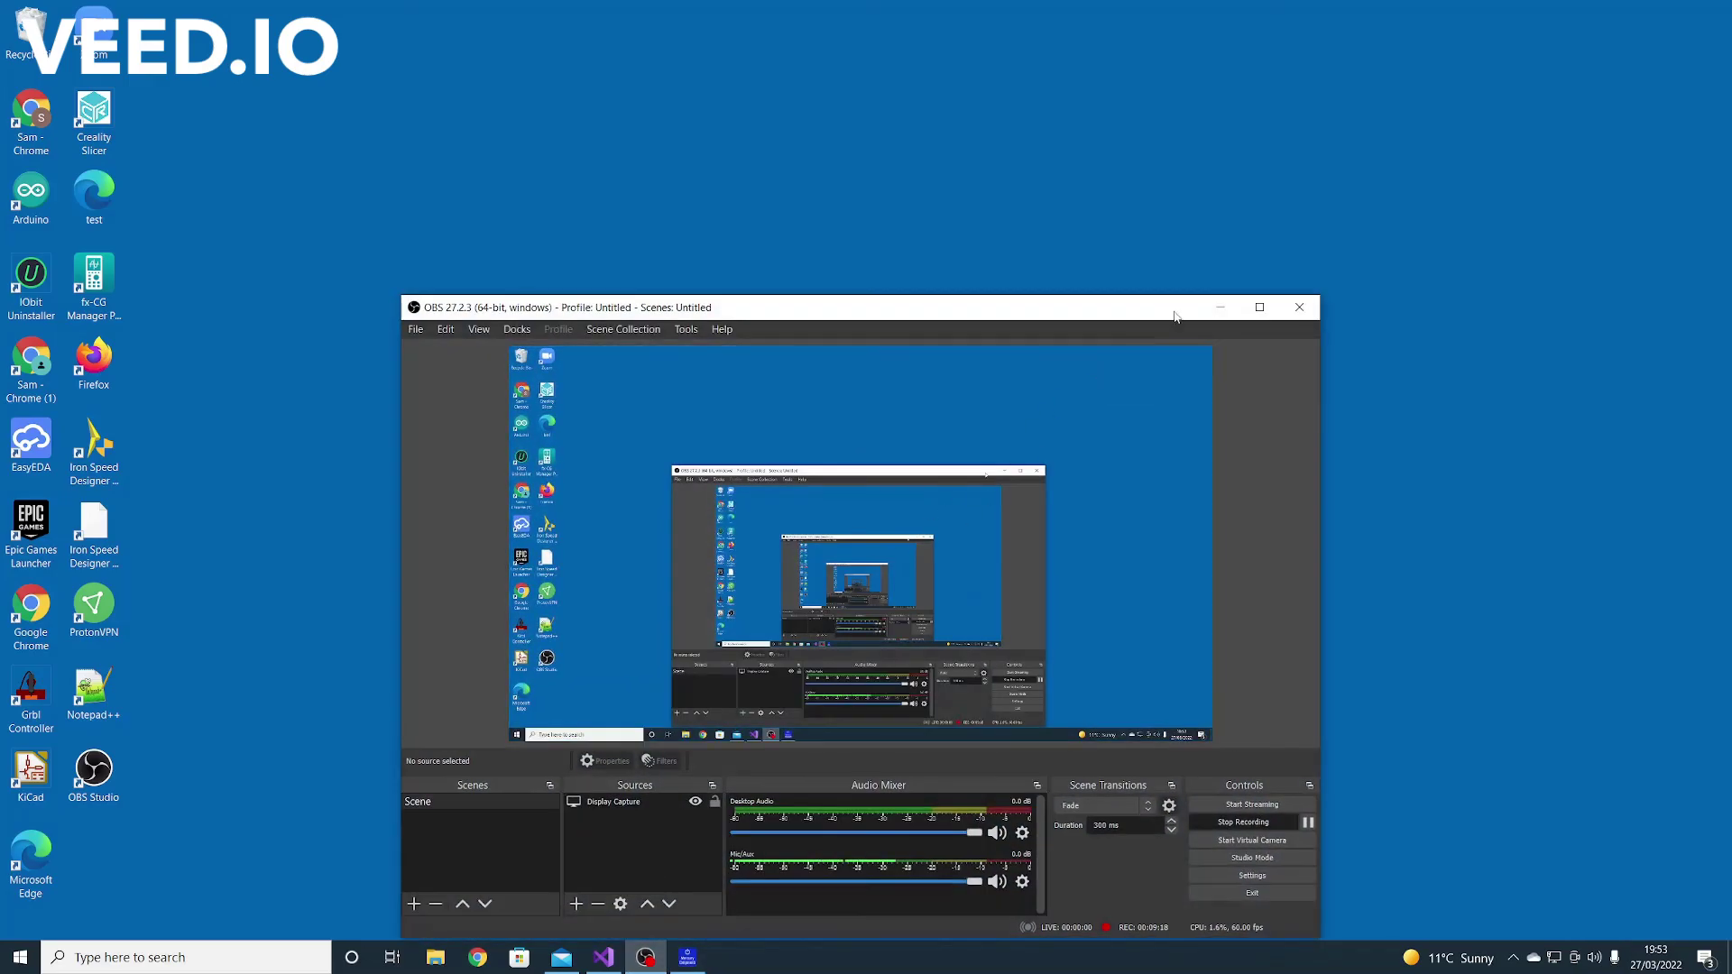
click(644, 959)
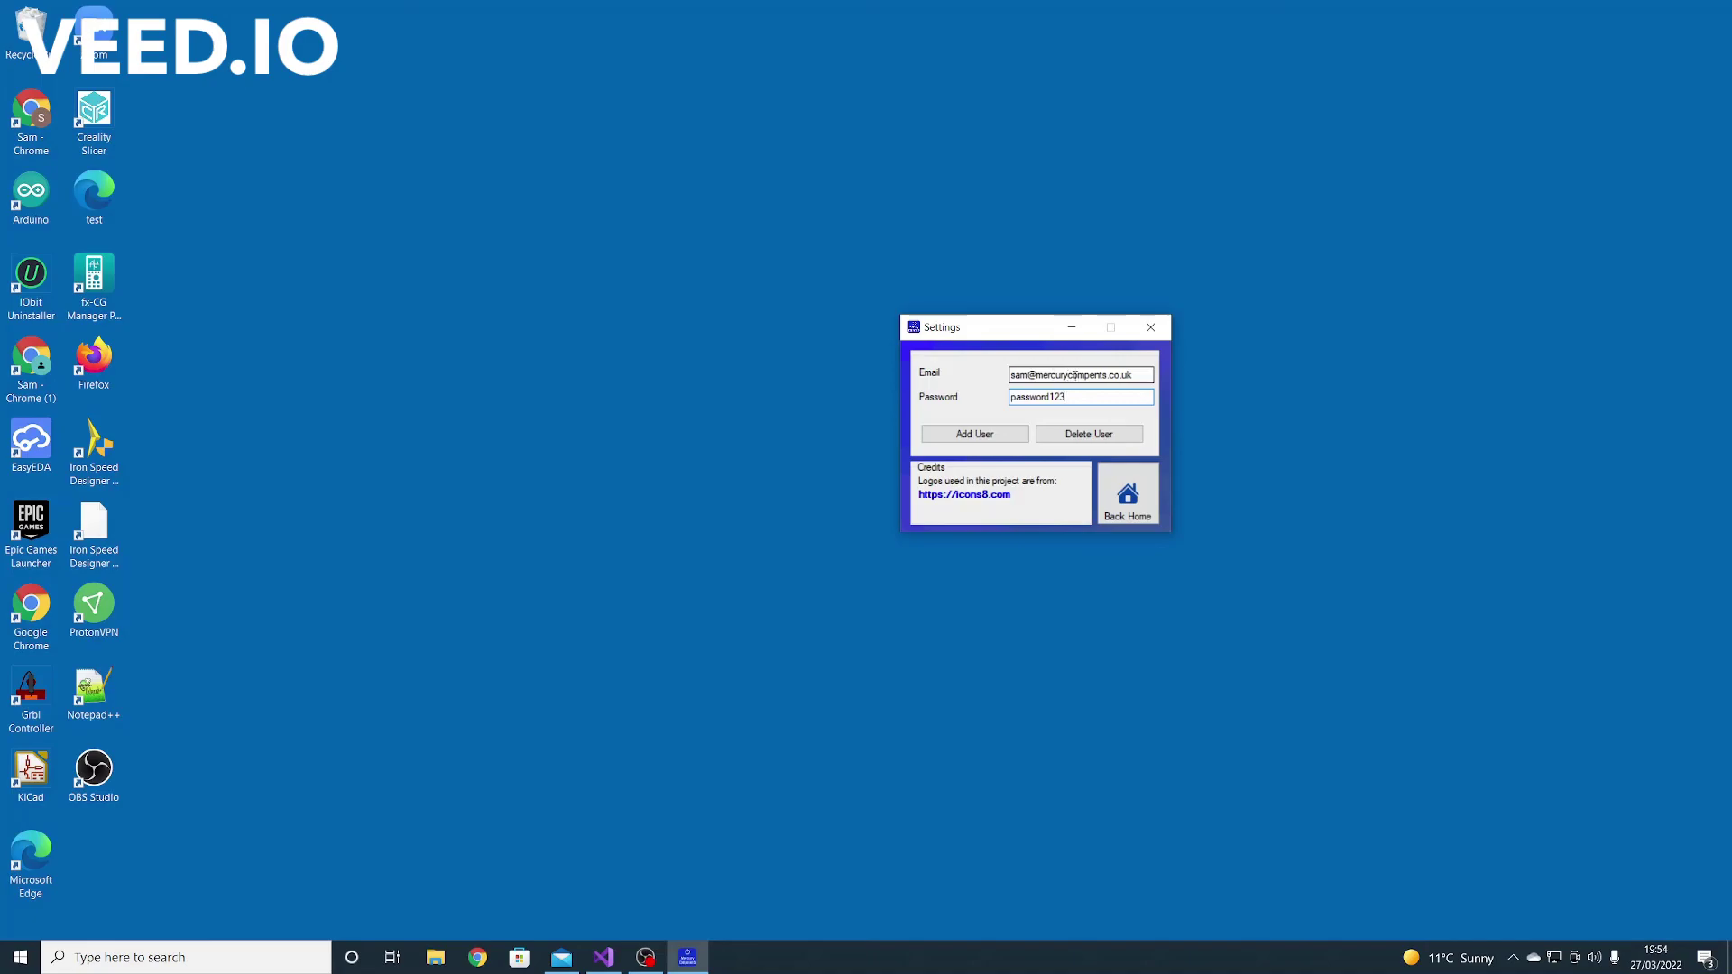
Fix the domain spelling, delete the admin user, and return to the Home dashboard
click(1093, 375)
text(on)
click(1089, 434)
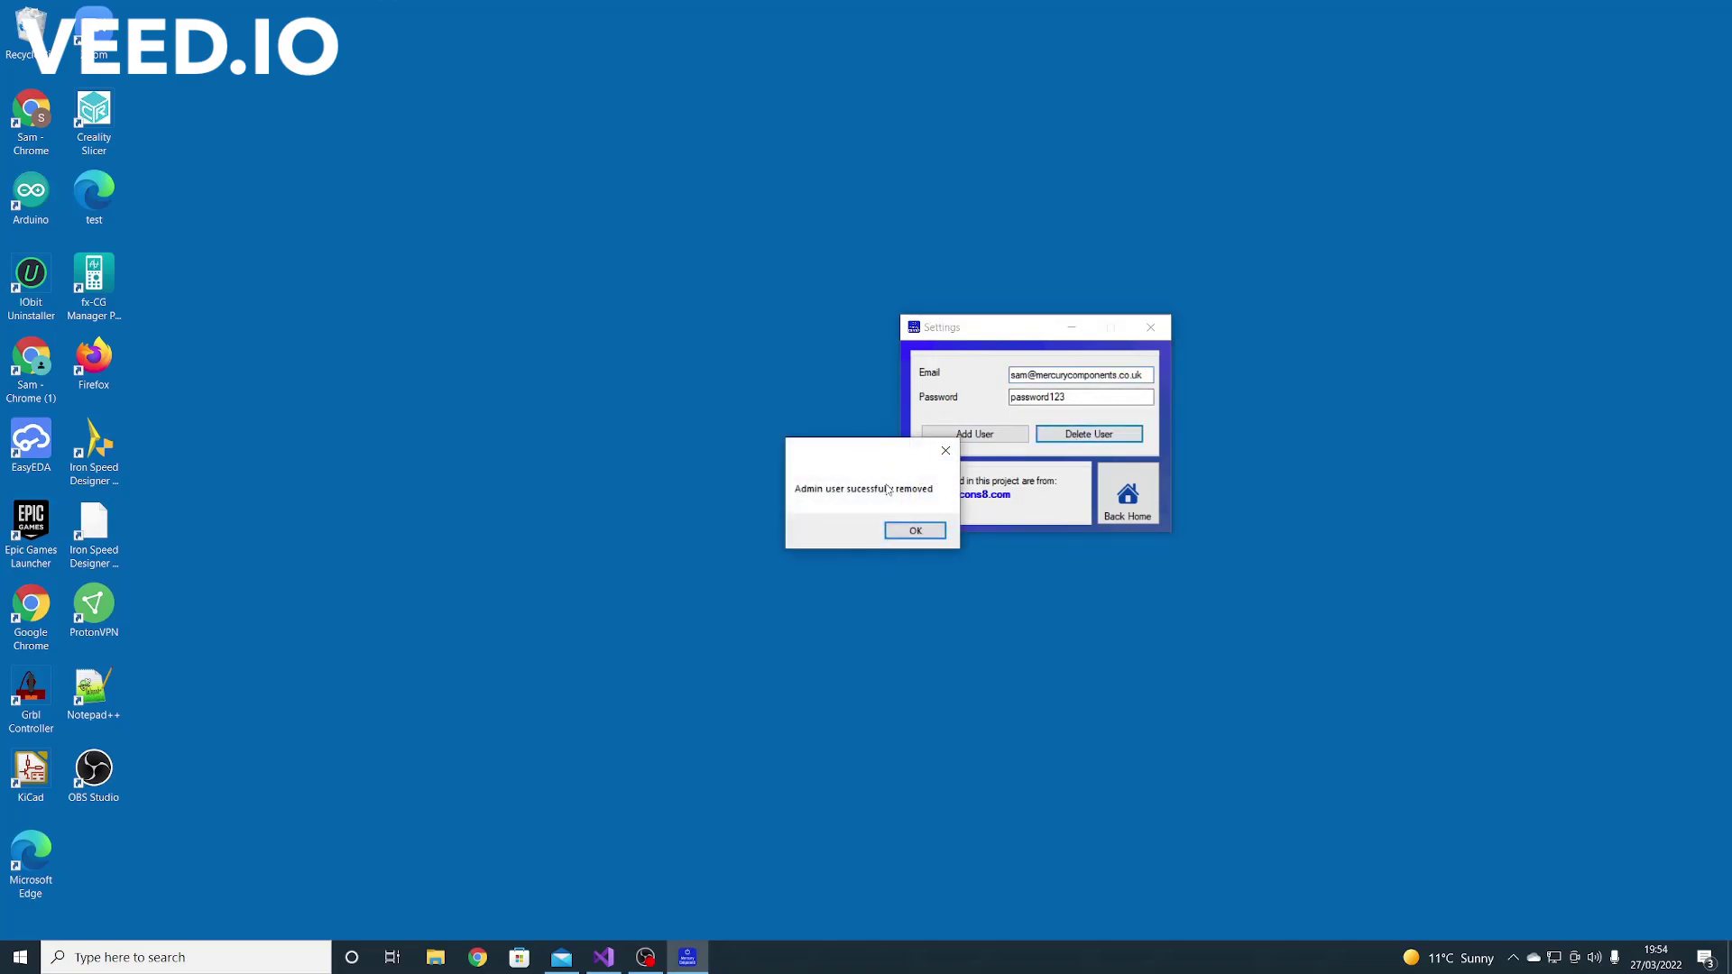
click(917, 533)
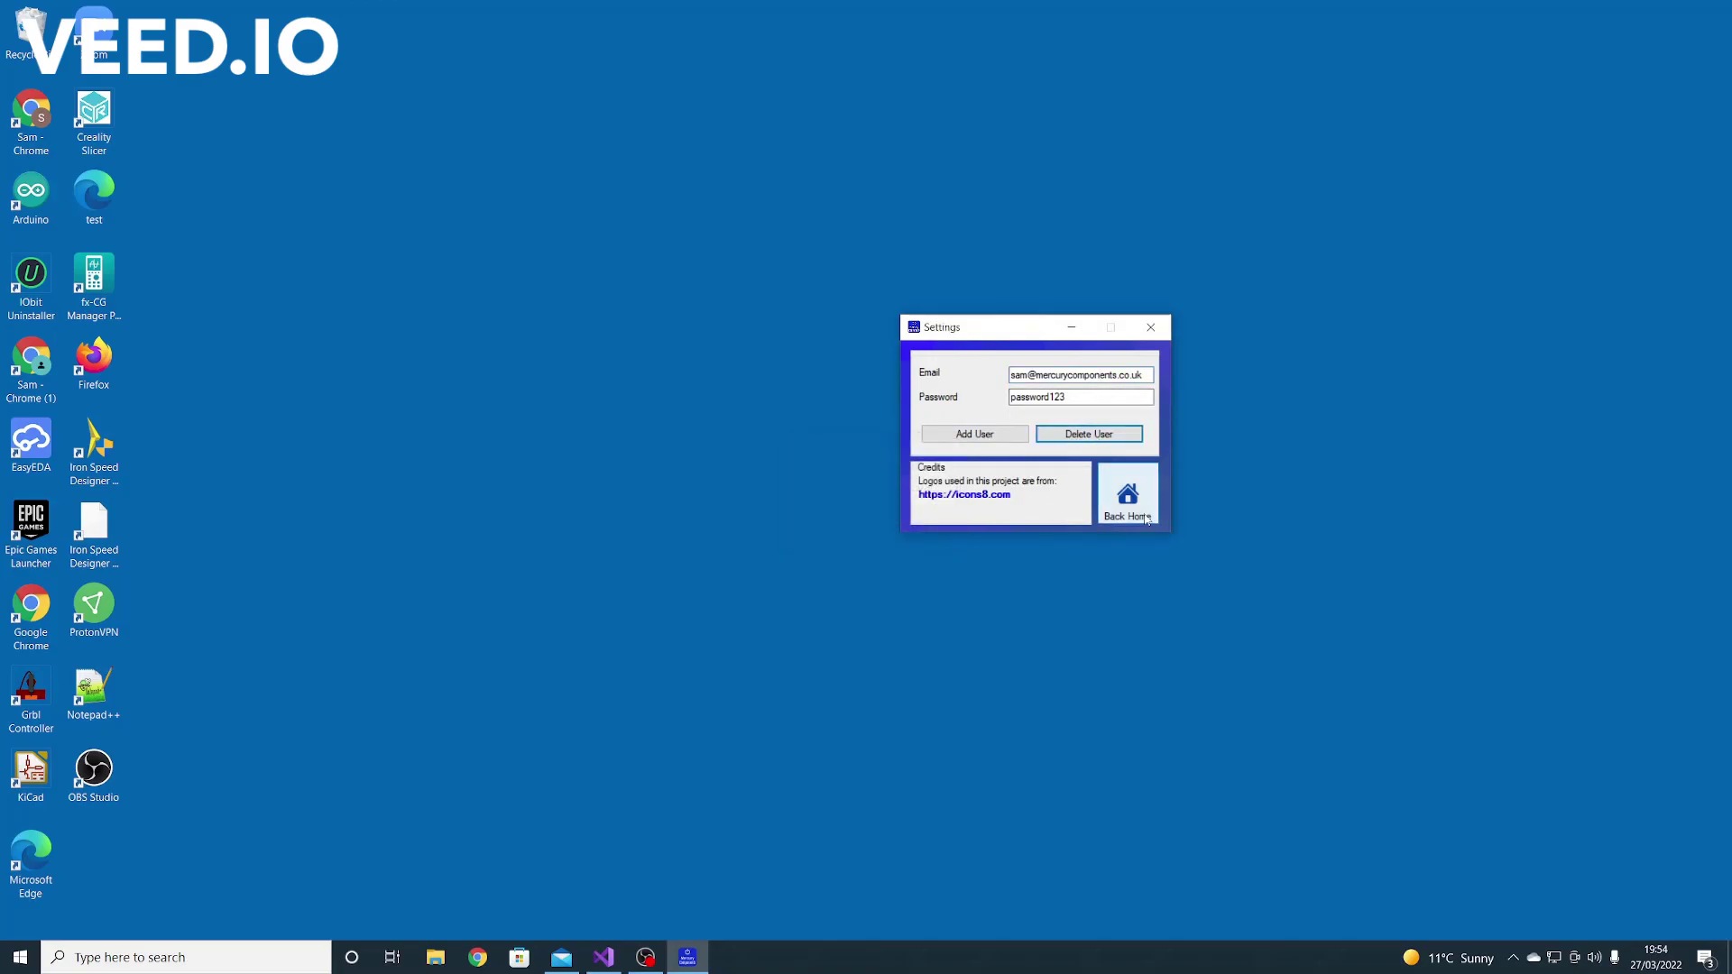
click(1147, 521)
drag(175, 106, 813, 181)
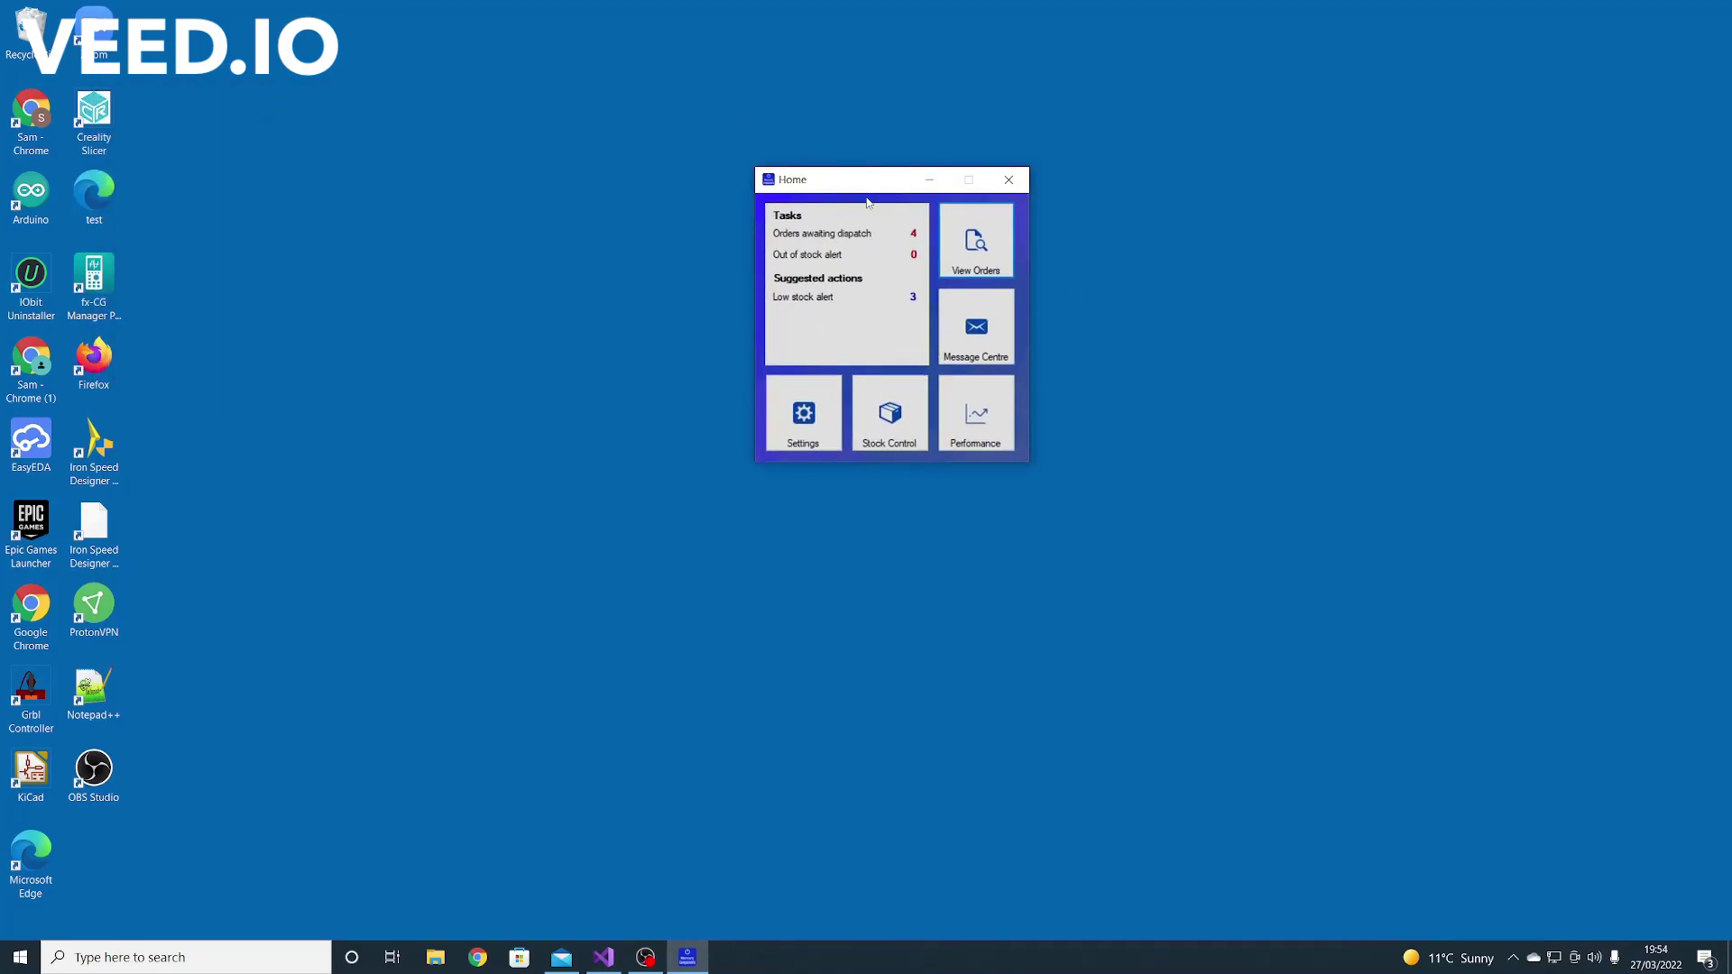